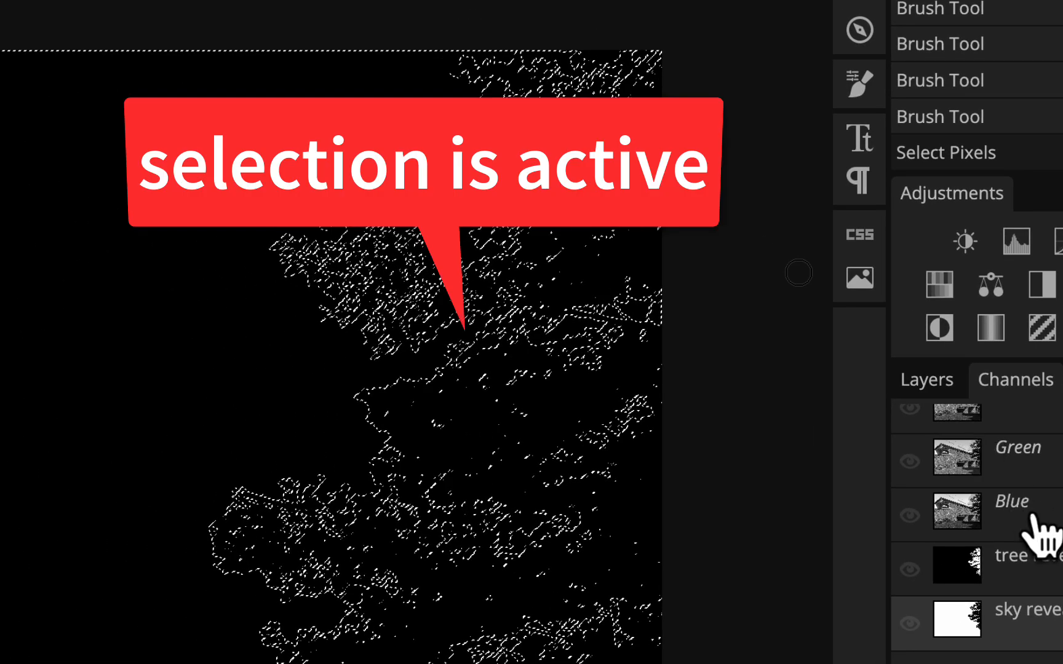
Show the RGB color channels again with the sky selection still active and return to the layers.
{"action": "scroll", "coordinate": [1000, 514], "scroll_direction": "up", "scroll_amount": 2}
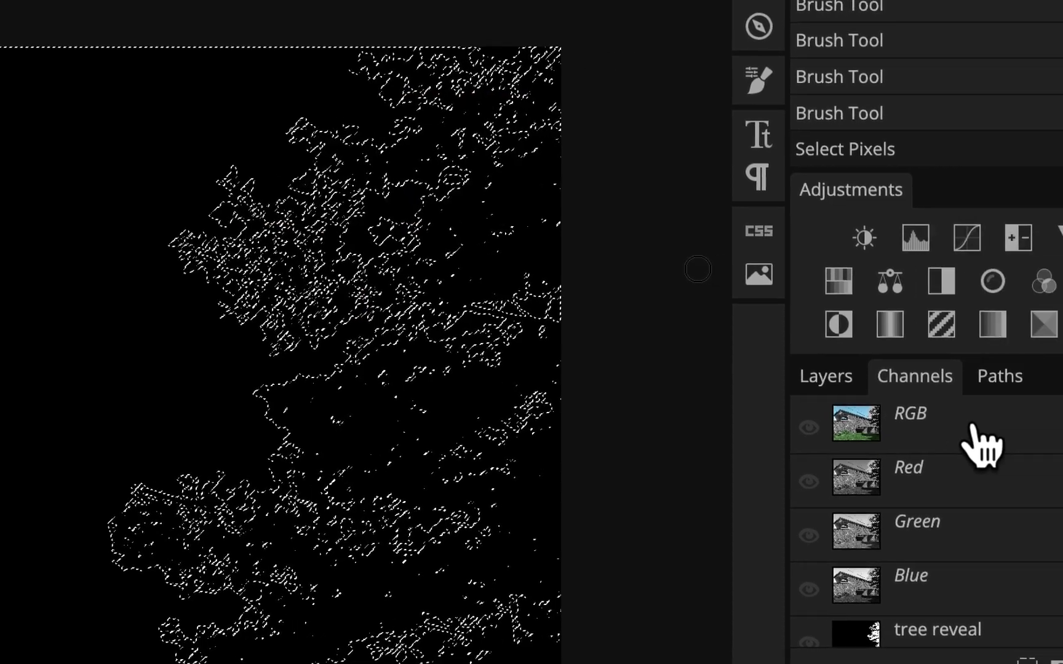
{"action": "left_click", "coordinate": [1045, 431]}
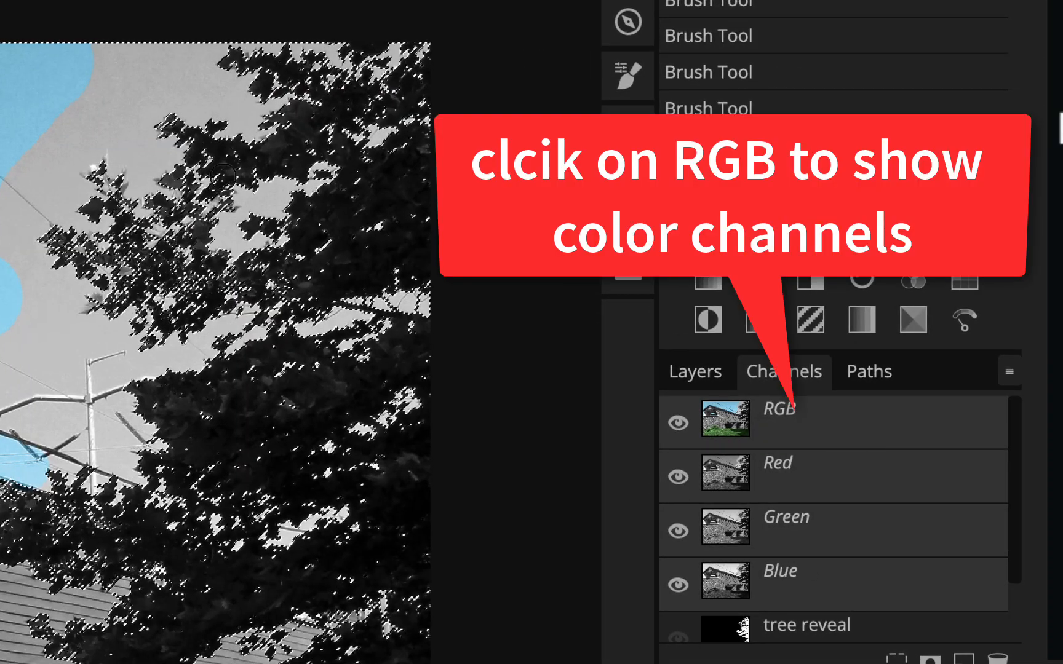
{"action": "left_click", "coordinate": [705, 369]}
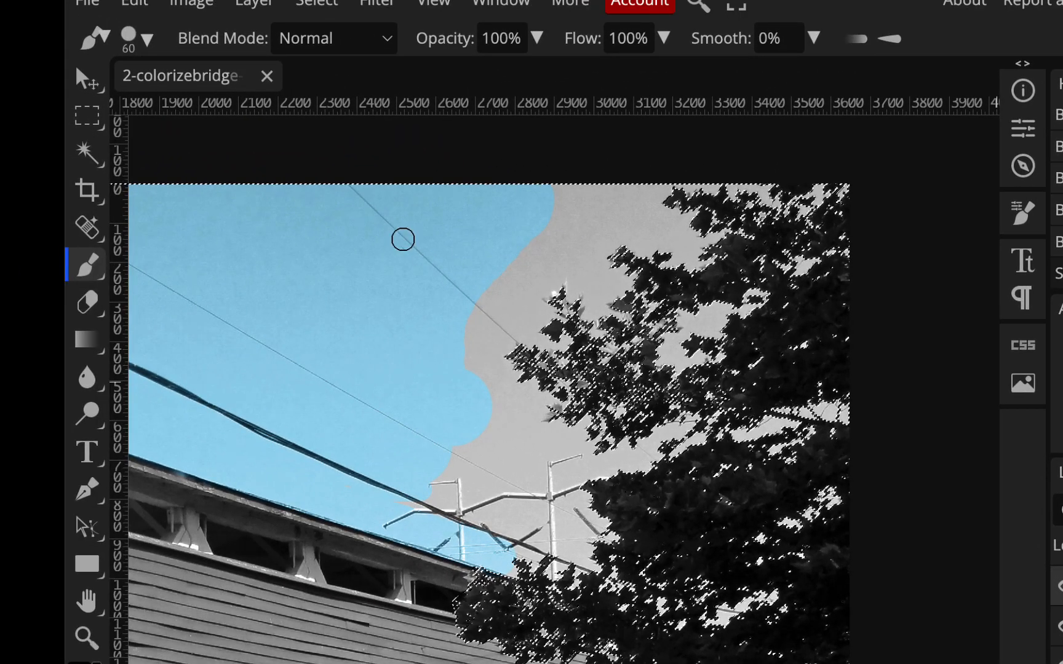
Enlarge the brush to 200 and paint the remaining gray sky around the tree blue within the active selection.
{"action": "key", "text": "bracketright"}
{"action": "key", "text": "bracketright"}
{"action": "key", "text": "bracketright"}
{"action": "key", "text": "bracketright"}
{"action": "key", "text": "bracketright"}
{"action": "key", "text": "bracketright"}
{"action": "key", "text": "bracketright"}
{"action": "key", "text": "bracketright"}
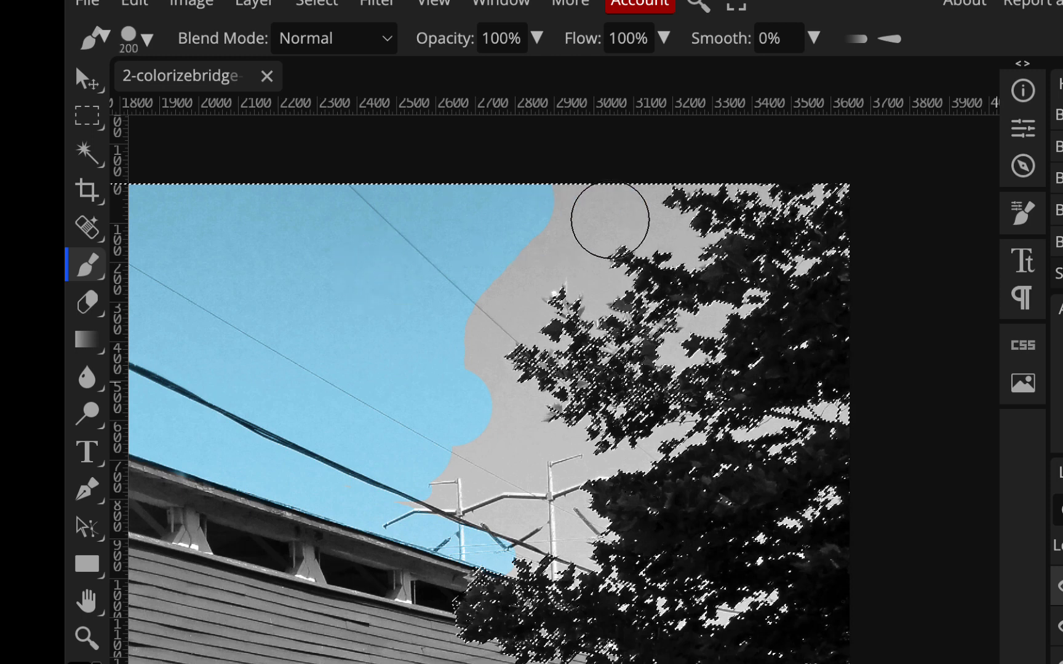
{"action": "mouse_move", "coordinate": [609, 221]}
{"action": "left_mouse_down"}
{"action": "mouse_move", "coordinate": [556, 215]}
{"action": "mouse_move", "coordinate": [825, 214]}
{"action": "mouse_move", "coordinate": [760, 243]}
{"action": "mouse_move", "coordinate": [669, 240]}
{"action": "mouse_move", "coordinate": [565, 266]}
{"action": "mouse_move", "coordinate": [596, 290]}
{"action": "mouse_move", "coordinate": [679, 308]}
{"action": "mouse_move", "coordinate": [540, 286]}
{"action": "mouse_move", "coordinate": [493, 306]}
{"action": "mouse_move", "coordinate": [515, 344]}
{"action": "mouse_move", "coordinate": [554, 334]}
{"action": "mouse_move", "coordinate": [576, 348]}
{"action": "mouse_move", "coordinate": [494, 393]}
{"action": "mouse_move", "coordinate": [502, 435]}
{"action": "mouse_move", "coordinate": [583, 449]}
{"action": "mouse_move", "coordinate": [448, 438]}
{"action": "mouse_move", "coordinate": [567, 502]}
{"action": "mouse_move", "coordinate": [451, 496]}
{"action": "mouse_move", "coordinate": [563, 541]}
{"action": "left_mouse_up"}
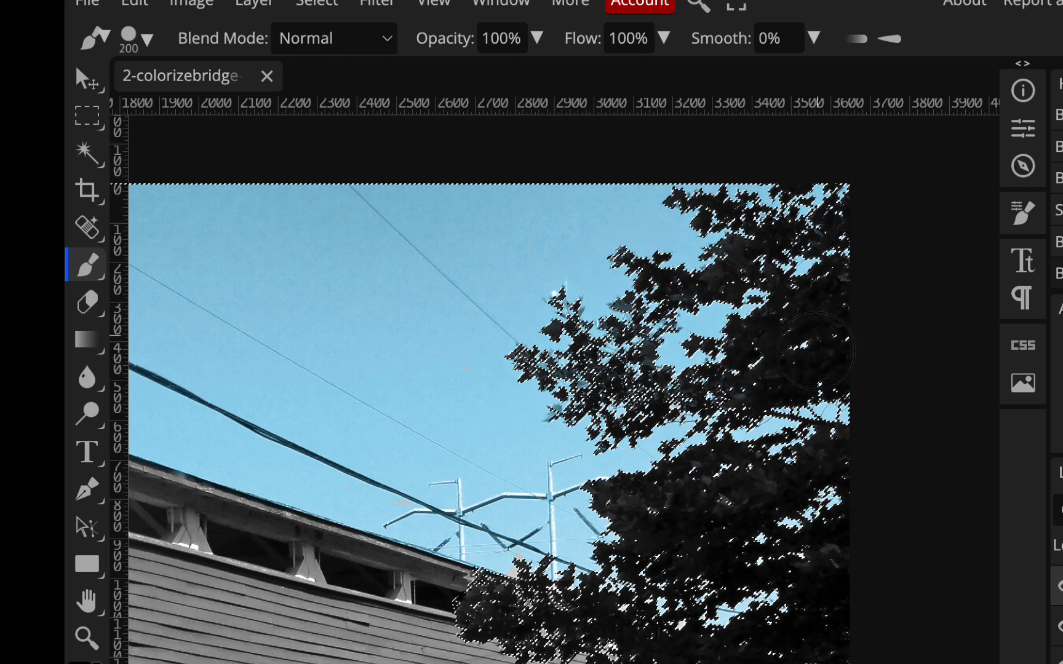
Check the painted sky between the leaves up close and deselect the active selection.
{"action": "scroll", "coordinate": [821, 378], "scroll_direction": "down", "scroll_amount": 1}
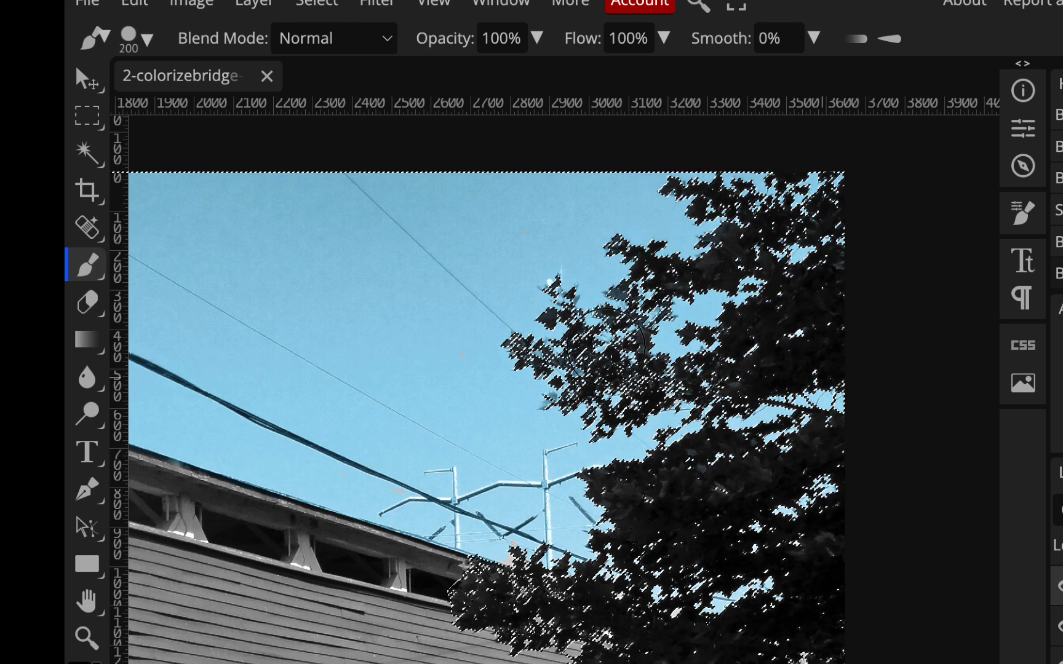
{"action": "scroll", "coordinate": [581, 363], "scroll_direction": "up", "scroll_amount": 5}
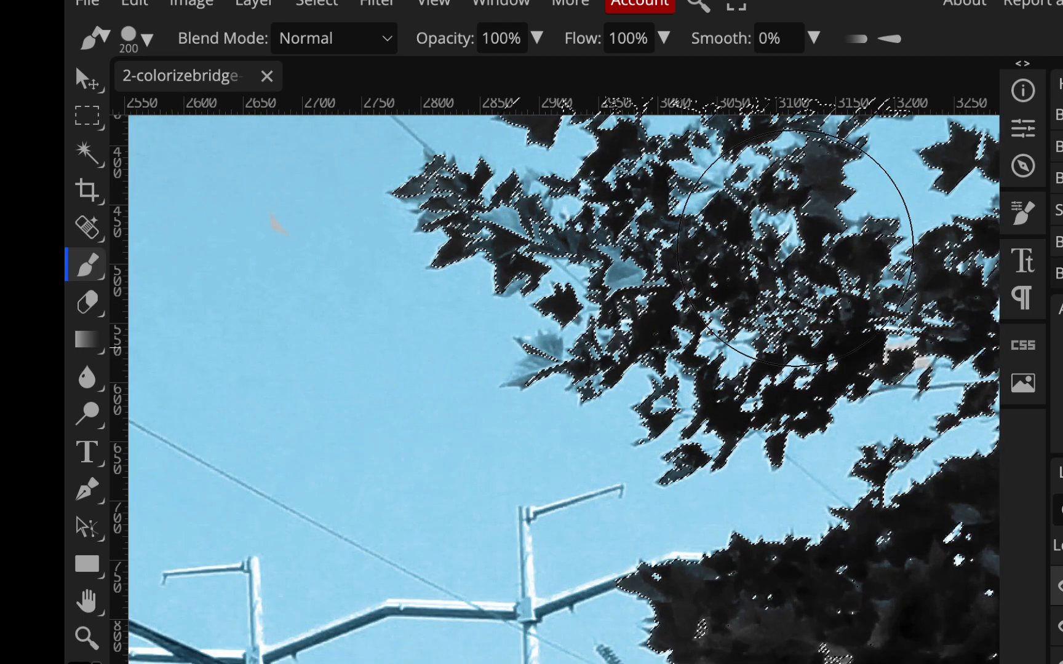
{"action": "left_click", "coordinate": [323, 3]}
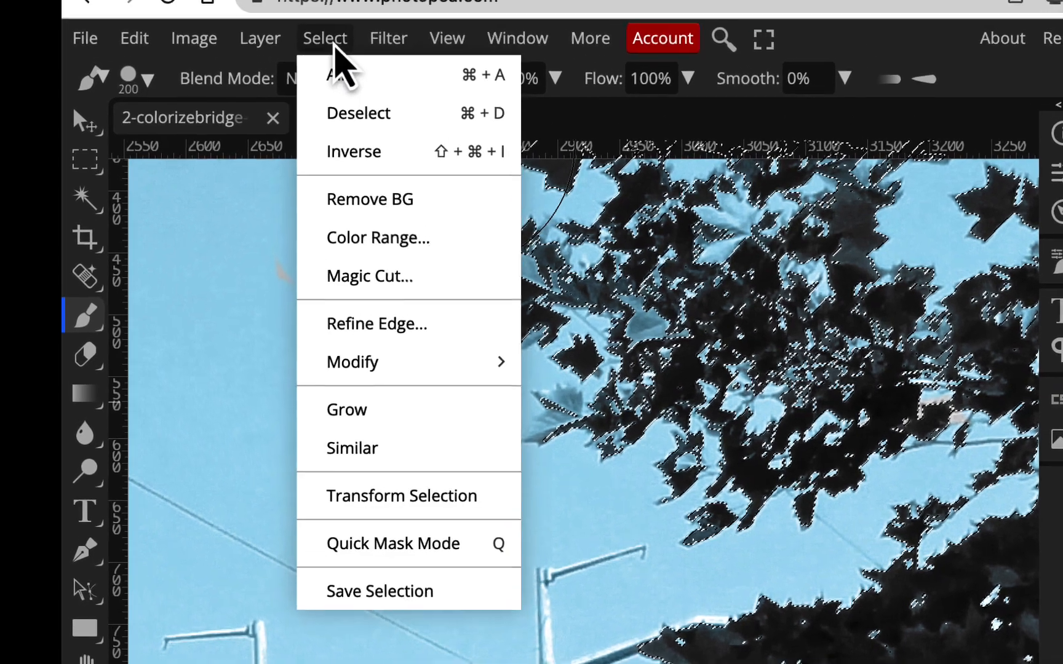
{"action": "left_click", "coordinate": [354, 113]}
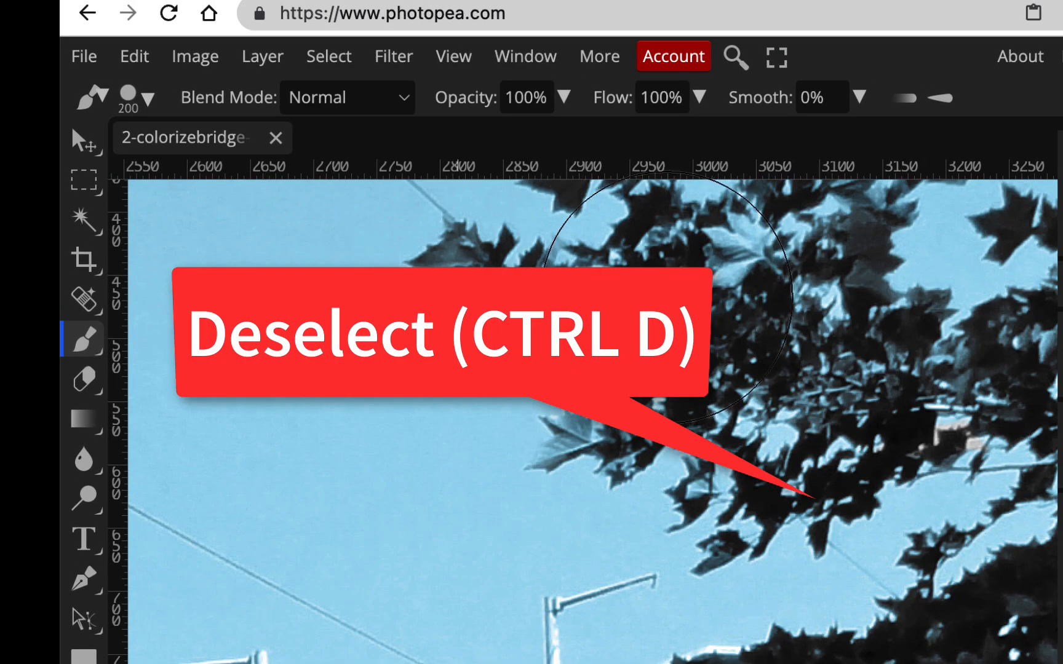
{"action": "scroll", "coordinate": [667, 299], "scroll_direction": "down", "scroll_amount": 5}
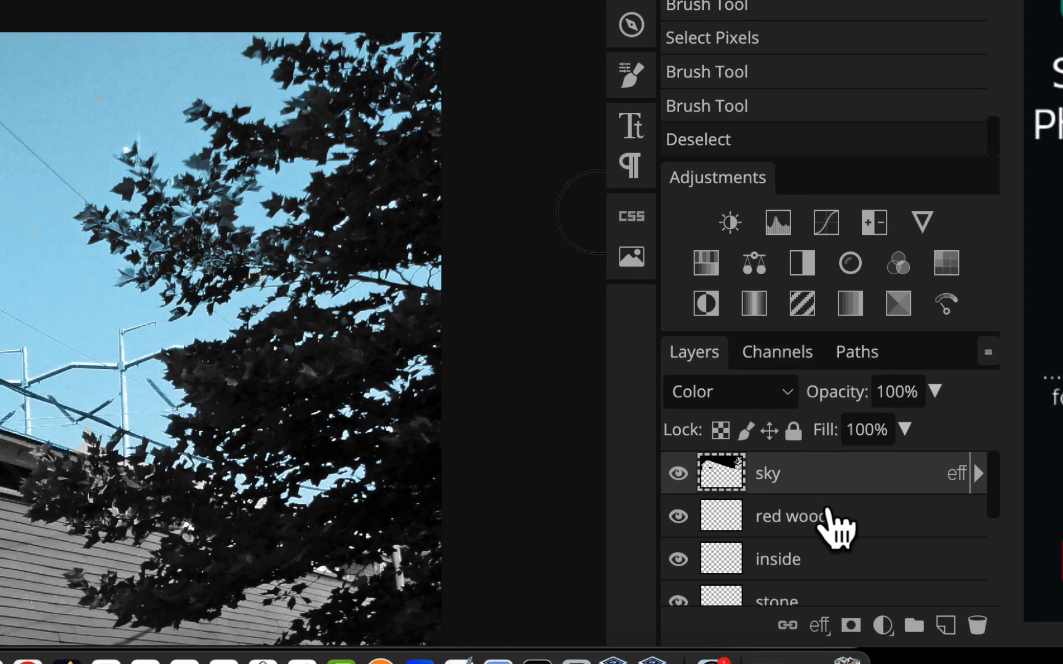
Create a new layer above the sky layer and name it "tree leaves".
{"action": "scroll", "coordinate": [827, 510], "scroll_direction": "up", "scroll_amount": 1}
{"action": "scroll", "coordinate": [827, 510], "scroll_direction": "down", "scroll_amount": 2}
{"action": "scroll", "coordinate": [828, 510], "scroll_direction": "up", "scroll_amount": 3}
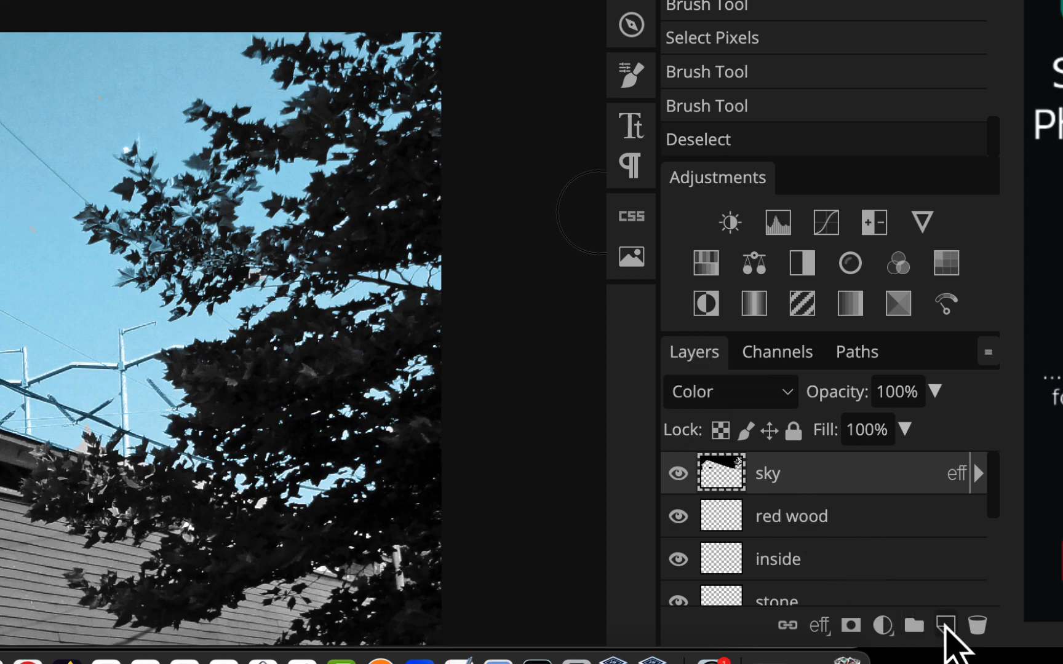
{"action": "left_click", "coordinate": [945, 626]}
{"action": "double_click", "coordinate": [781, 476]}
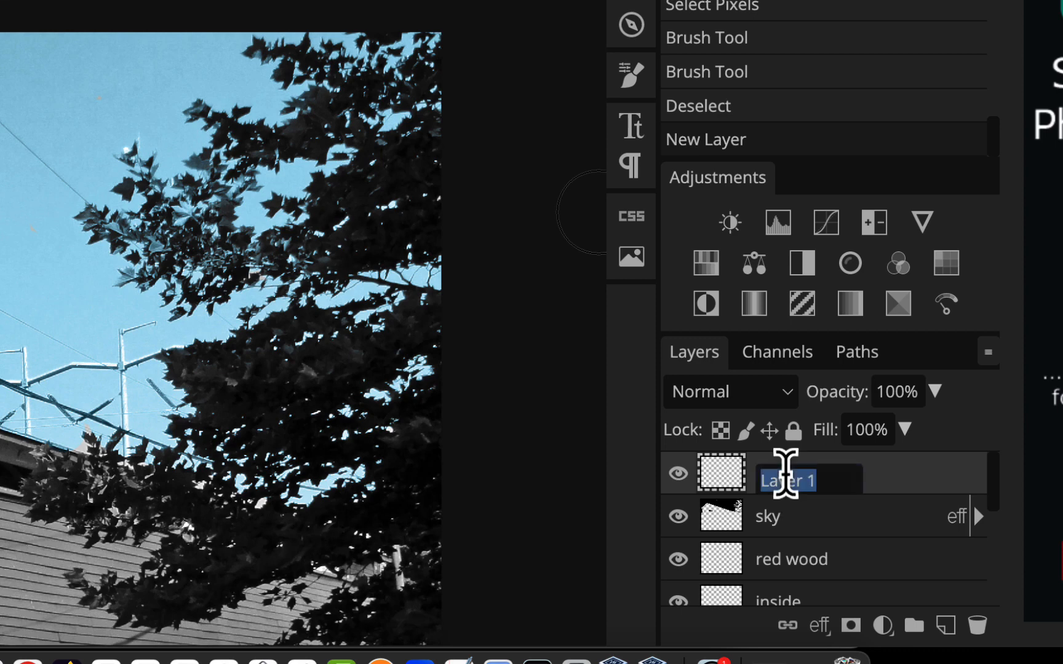
{"action": "type", "text": "tree leaves"}
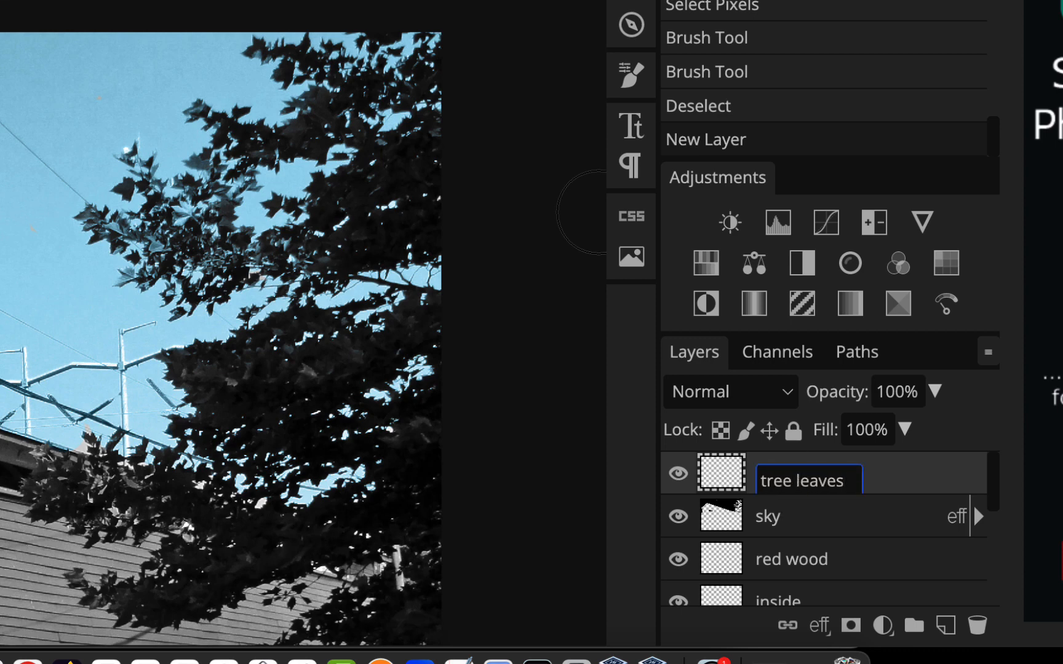
{"action": "key", "text": "Return"}
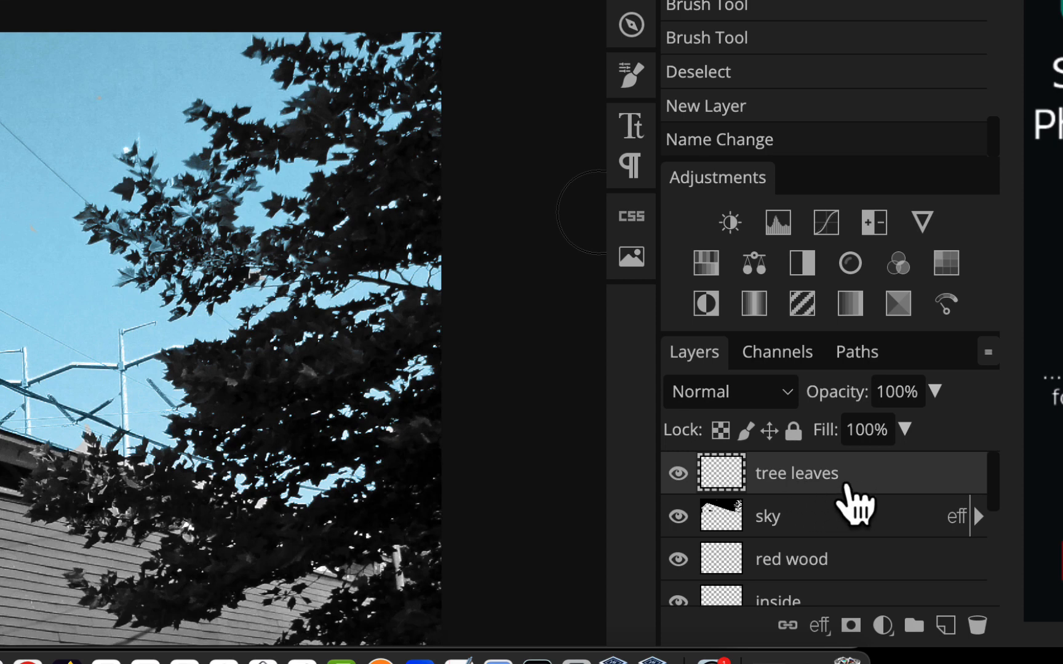
Set the blend mode of the tree leaves layer to Color.
{"action": "left_click", "coordinate": [773, 395]}
{"action": "scroll", "coordinate": [783, 408], "scroll_direction": "down", "scroll_amount": 5}
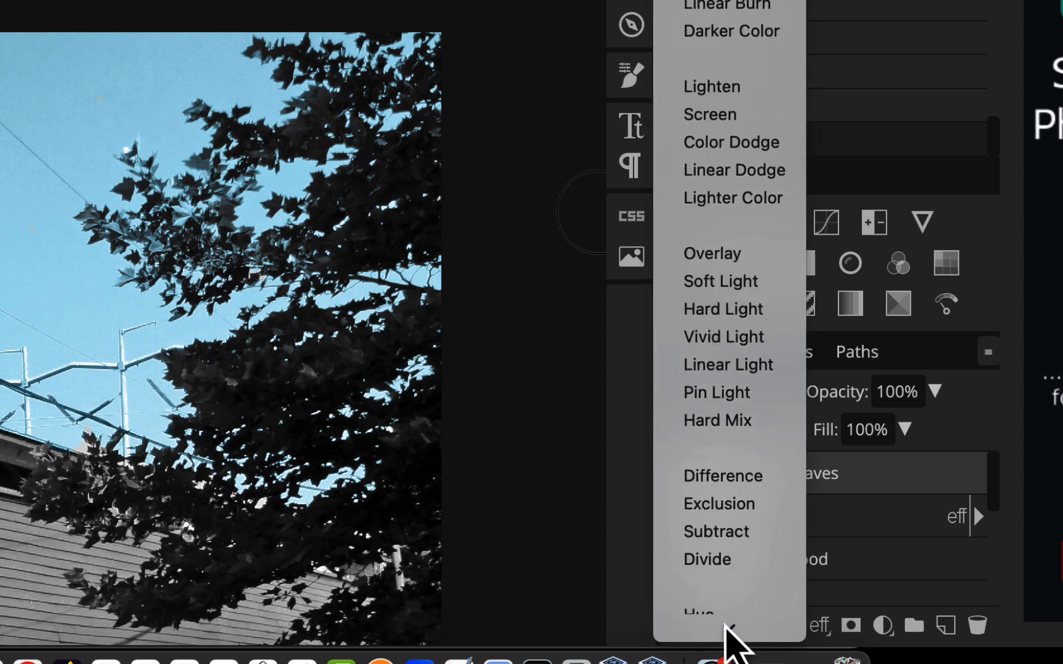
{"action": "left_click", "coordinate": [737, 590]}
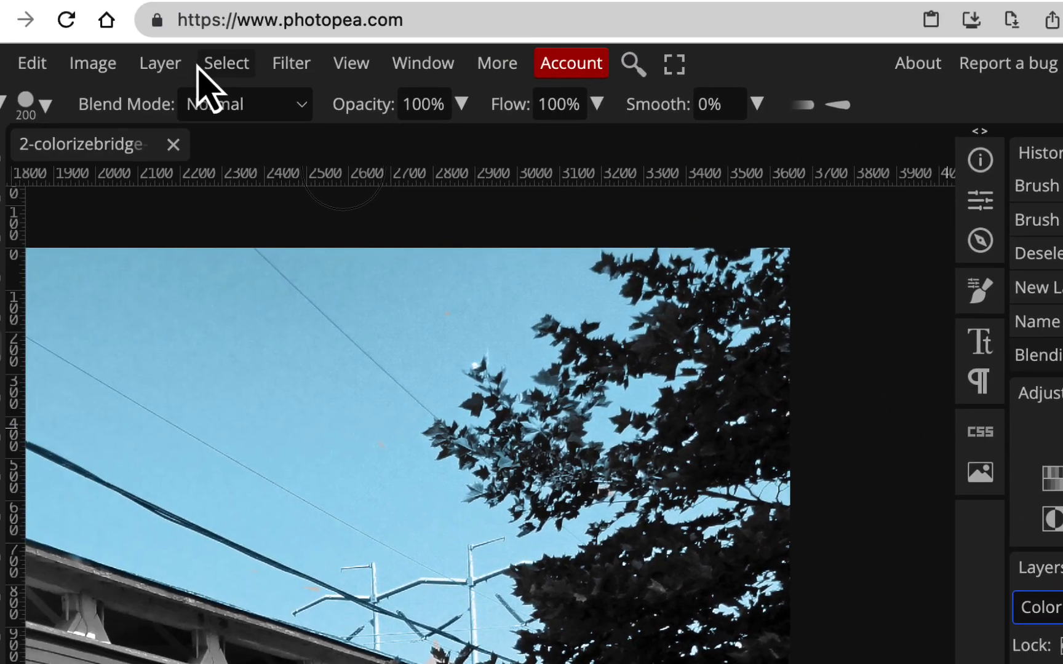
Add a Color Overlay style to the tree leaves layer and set its color to dark green #1a470b.
{"action": "left_click", "coordinate": [161, 63]}
{"action": "mouse_move", "coordinate": [244, 305]}
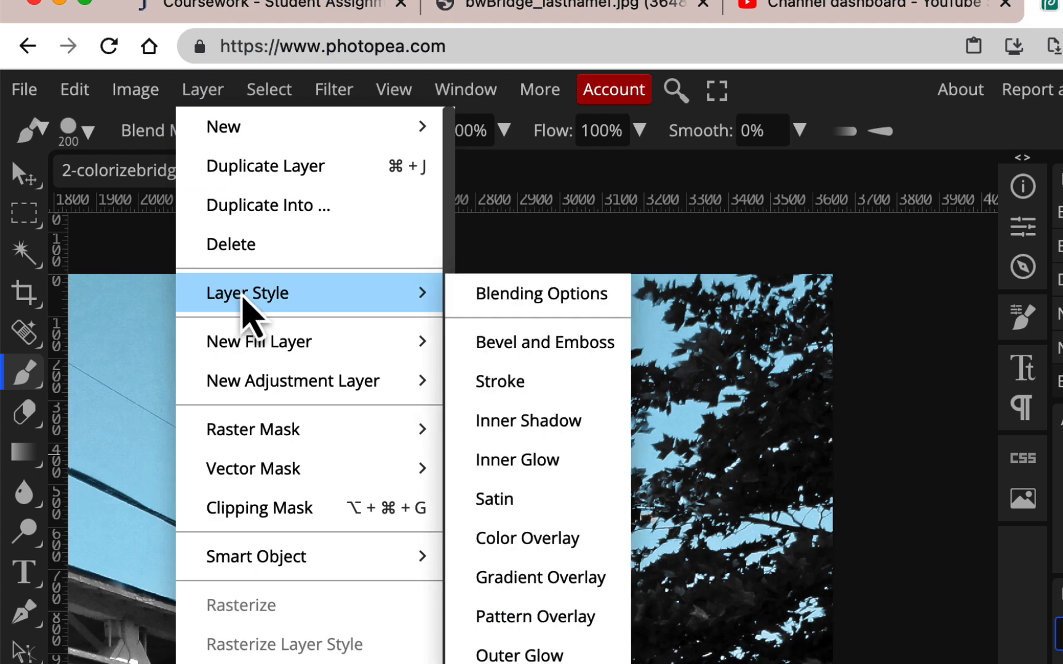
{"action": "left_click", "coordinate": [543, 539]}
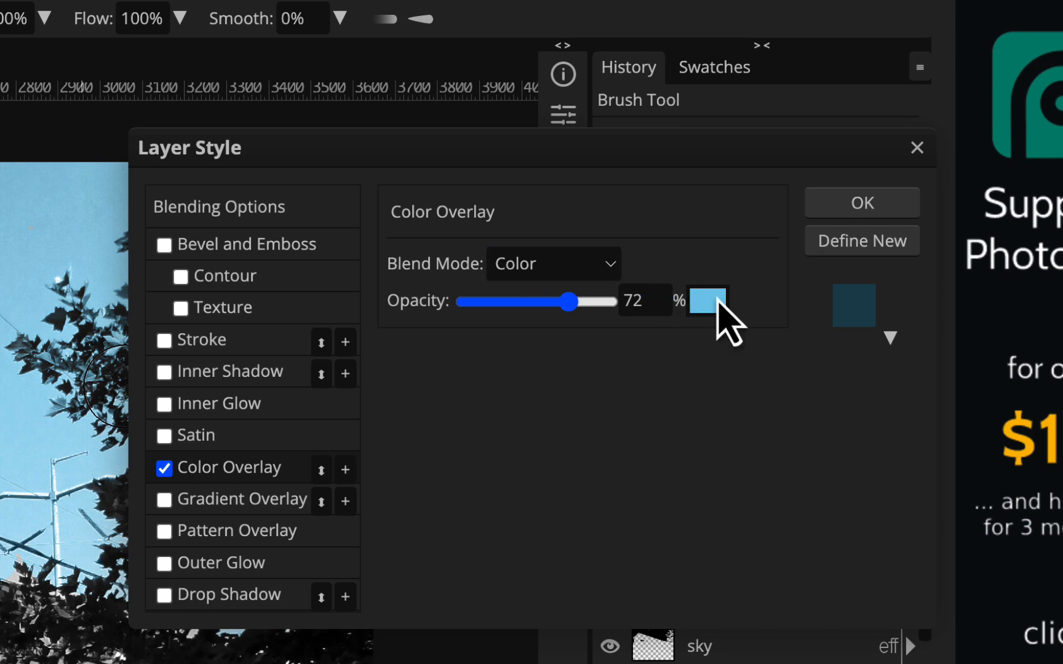
{"action": "left_click", "coordinate": [710, 301]}
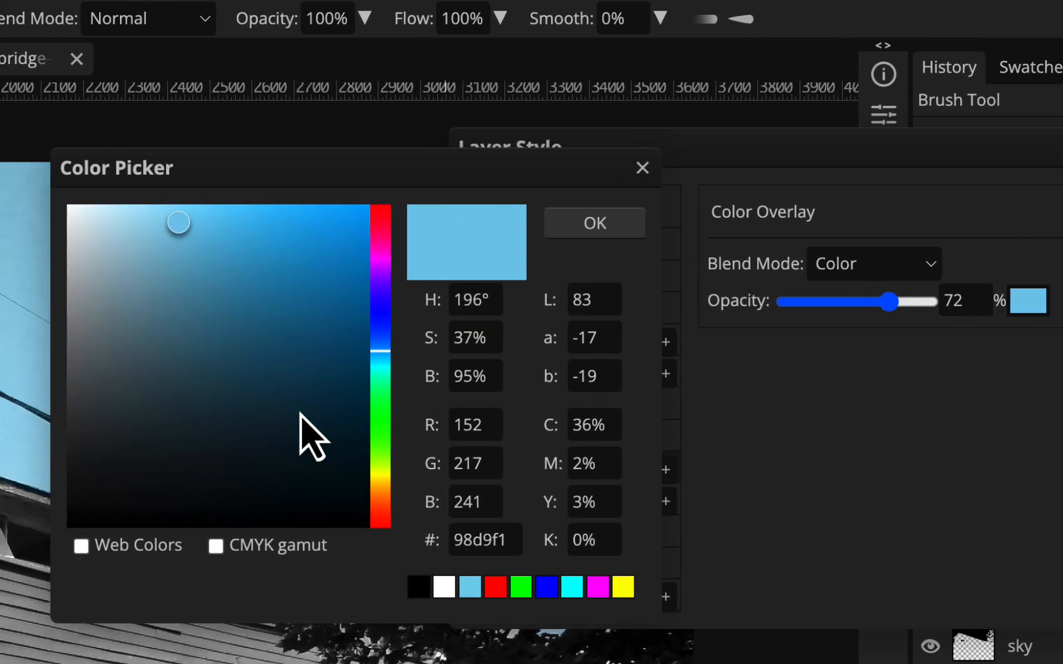
{"action": "left_click", "coordinate": [179, 411]}
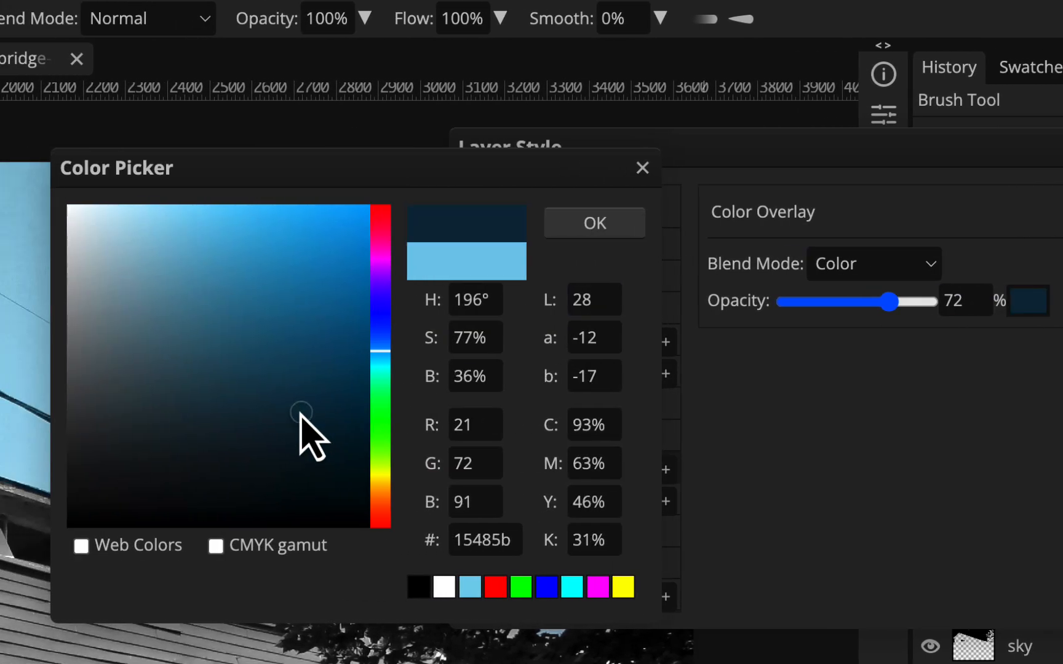
{"action": "left_click", "coordinate": [260, 434]}
{"action": "left_click_drag", "start_coordinate": [305, 412], "coordinate": [322, 438]}
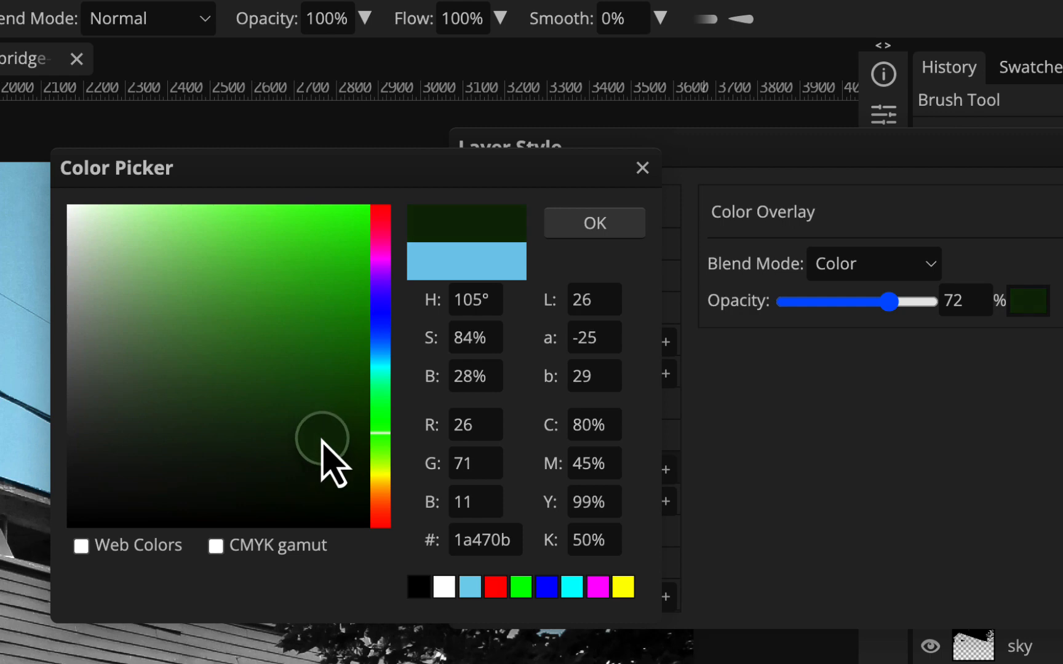
{"action": "left_click", "coordinate": [614, 229]}
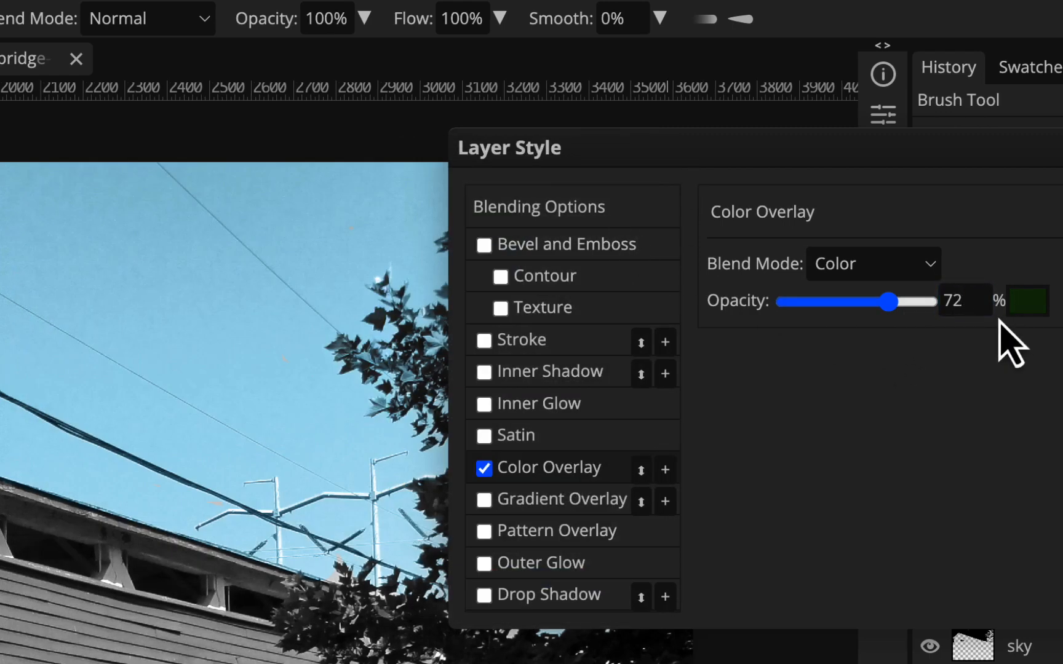
Set the green Color Overlay's opacity to 84% and apply the layer style.
{"action": "left_click_drag", "start_coordinate": [892, 302], "coordinate": [908, 302]}
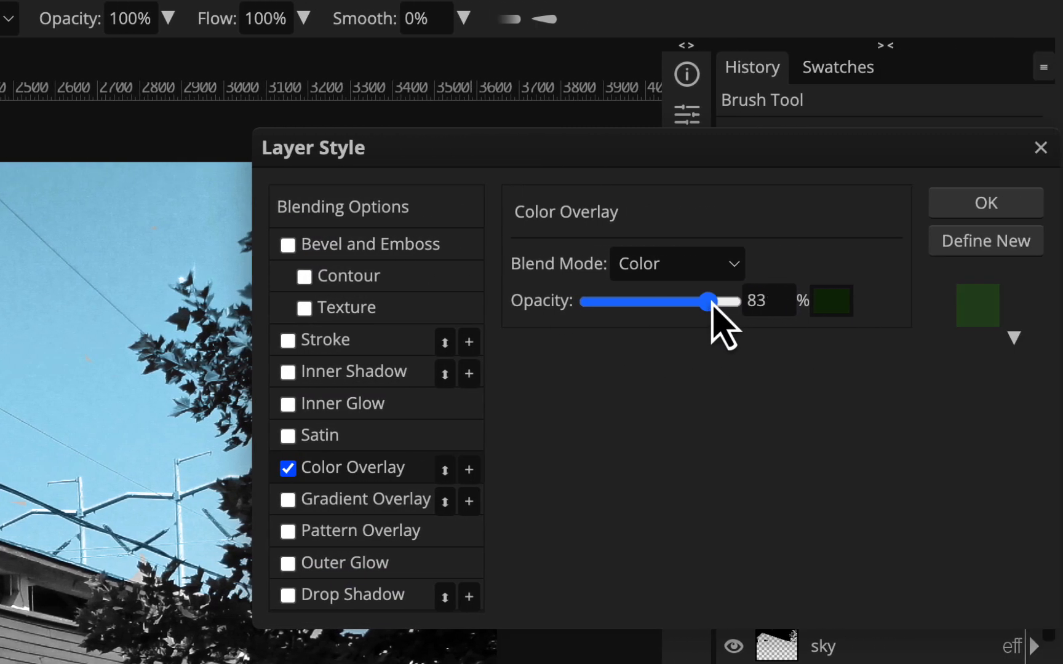
{"action": "left_click_drag", "start_coordinate": [712, 301], "coordinate": [710, 303]}
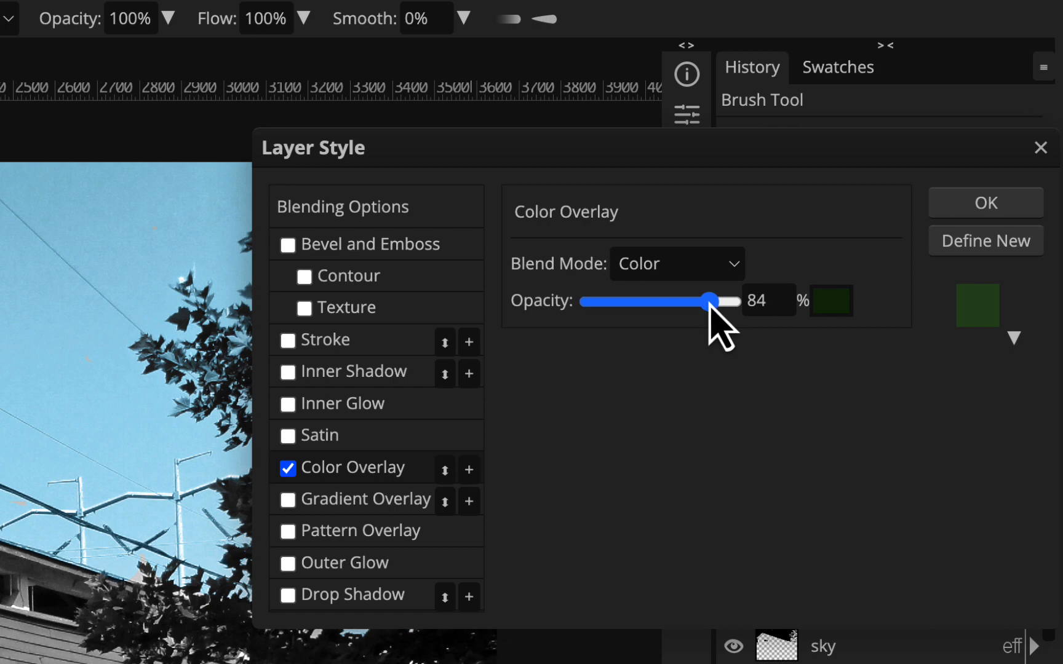
{"action": "left_click", "coordinate": [984, 205]}
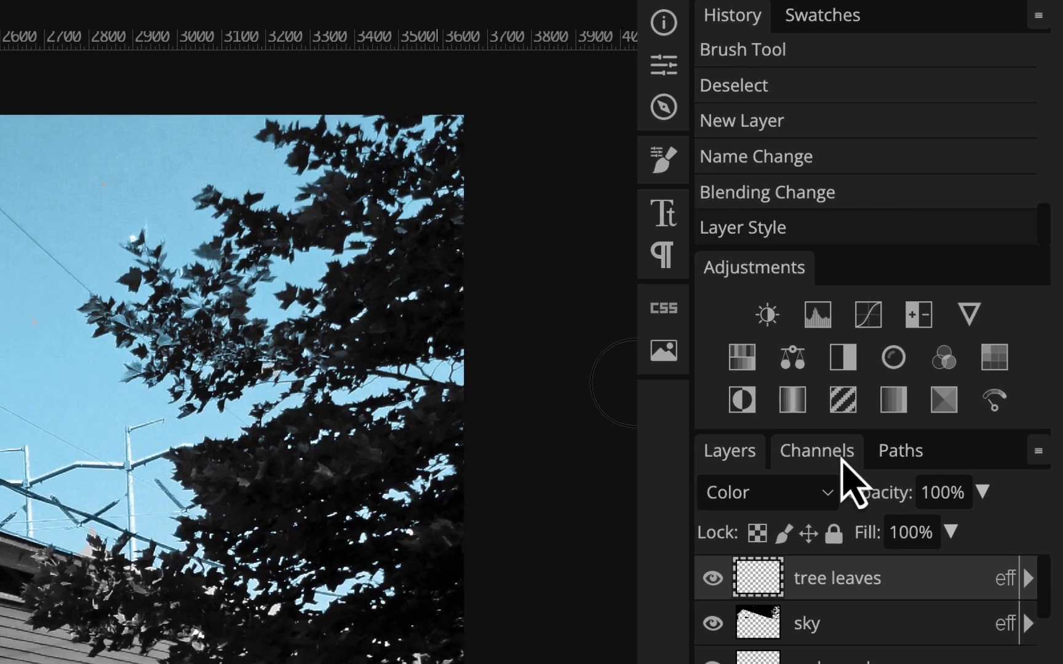
Load the tree reveal channel as a selection and hide that channel.
{"action": "left_click", "coordinate": [842, 461]}
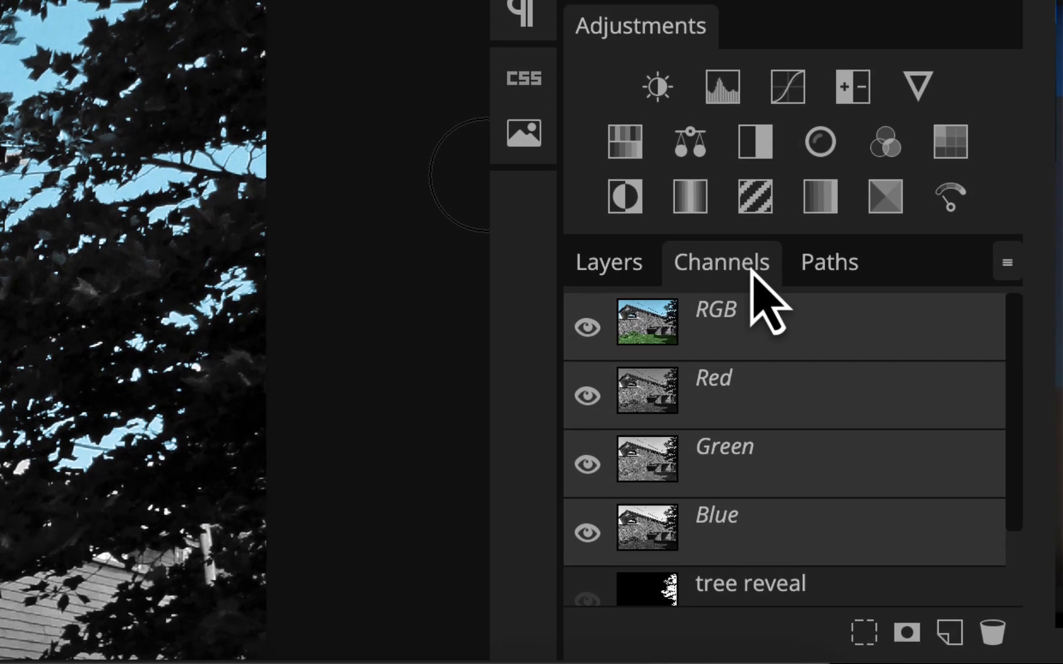
{"action": "scroll", "coordinate": [865, 567], "scroll_direction": "down", "scroll_amount": 1}
{"action": "scroll", "coordinate": [781, 418], "scroll_direction": "down", "scroll_amount": 2}
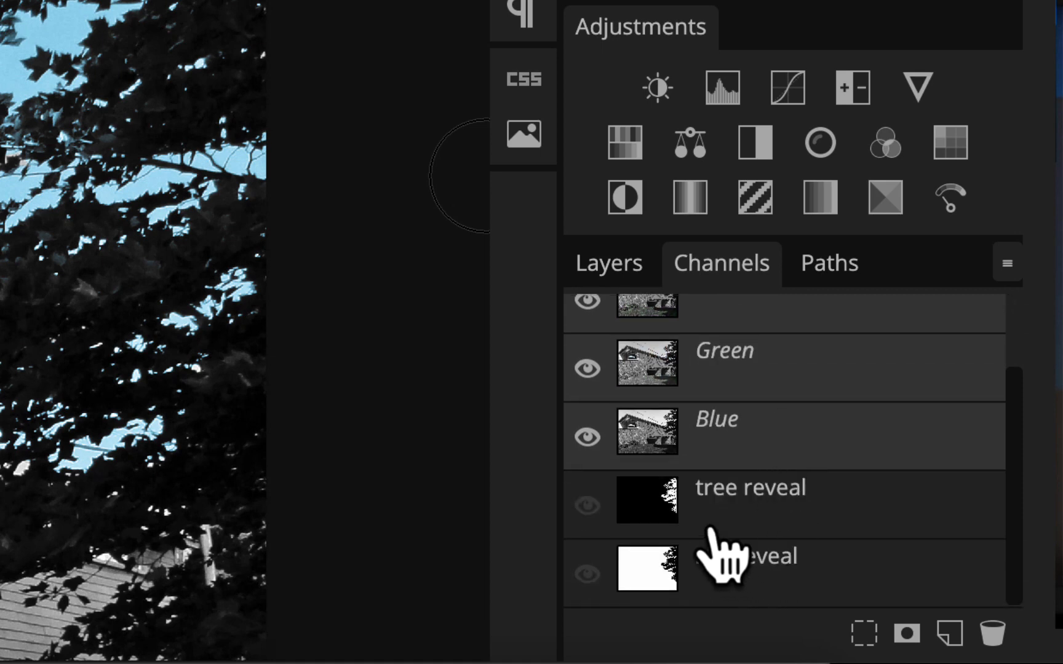
{"action": "left_click", "coordinate": [765, 506]}
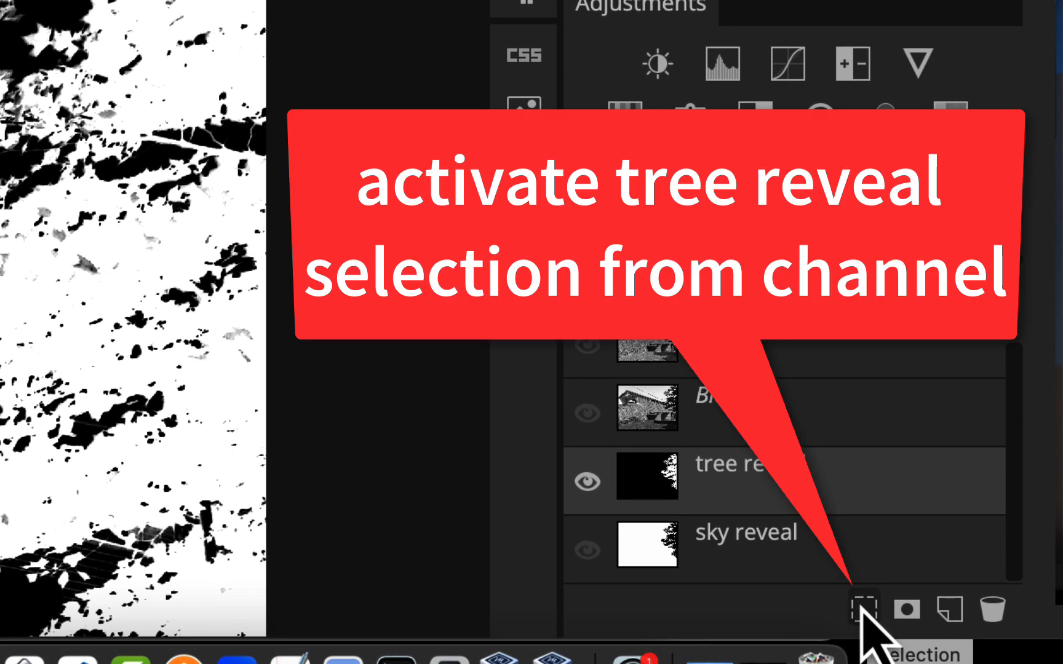
{"action": "left_click", "coordinate": [862, 606]}
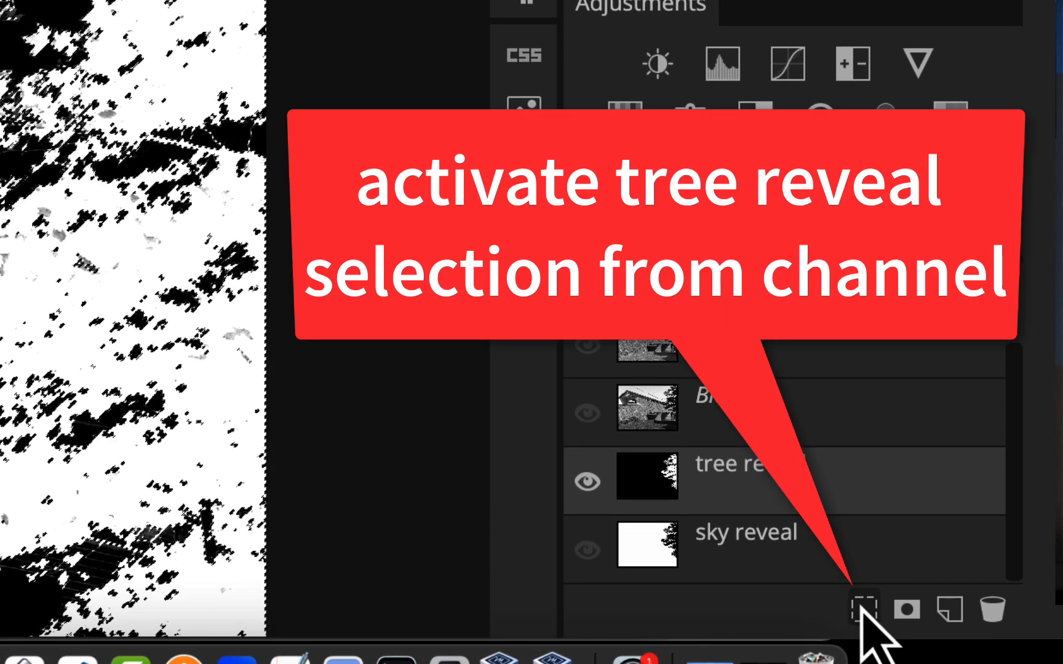
{"action": "left_click", "coordinate": [587, 482]}
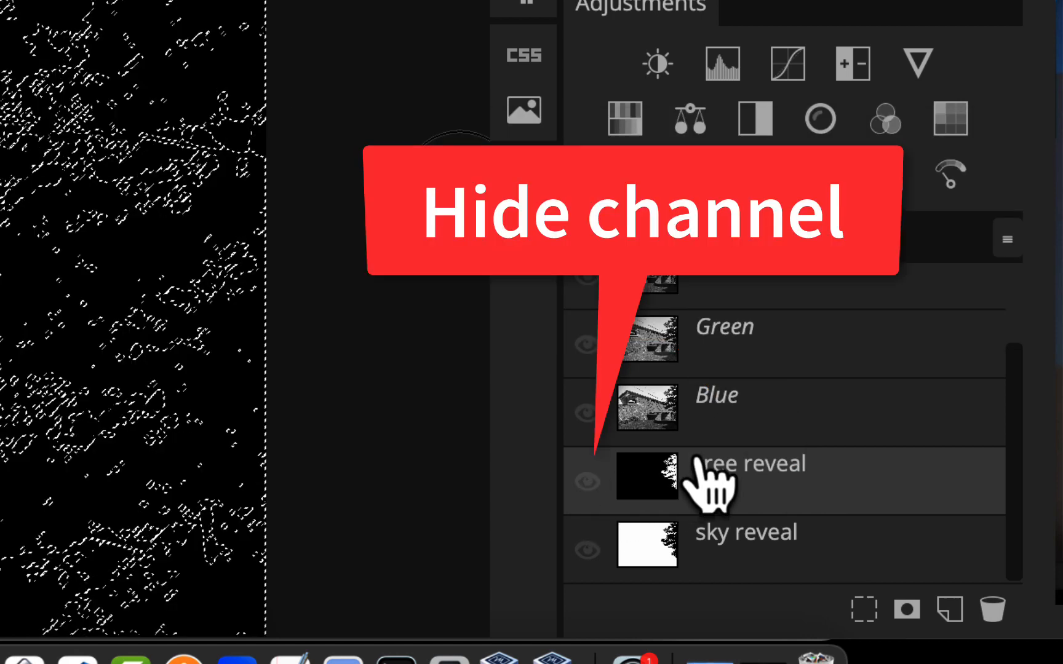
Make the RGB composite visible again with the tree selection active and go back to the tree leaves layer.
{"action": "scroll", "coordinate": [701, 471], "scroll_direction": "up", "scroll_amount": 3}
{"action": "left_click", "coordinate": [798, 295]}
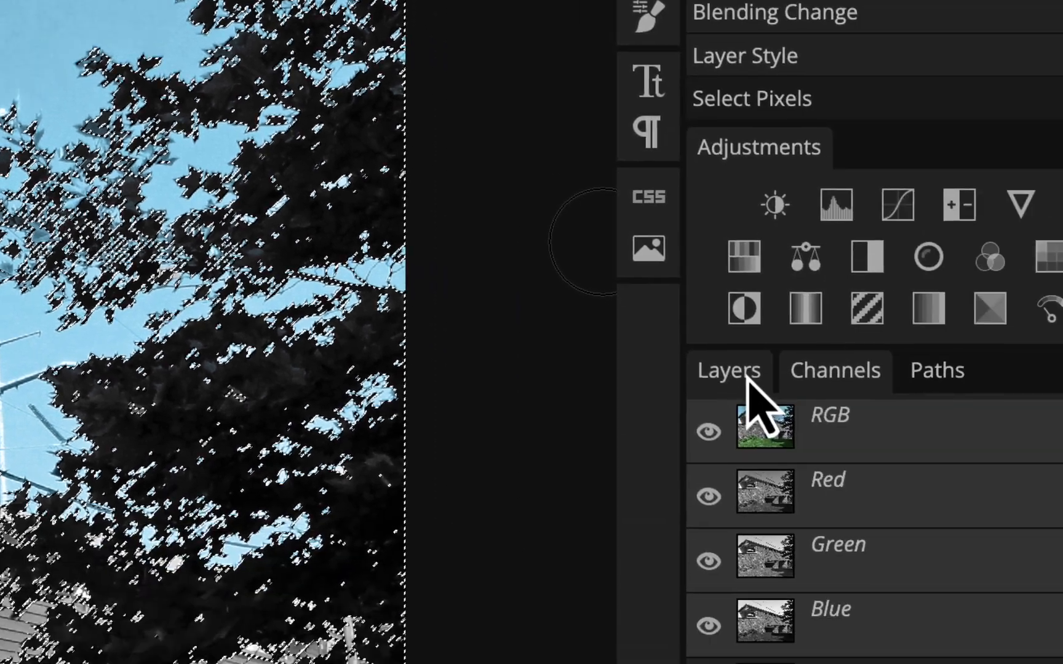
{"action": "left_click", "coordinate": [745, 375]}
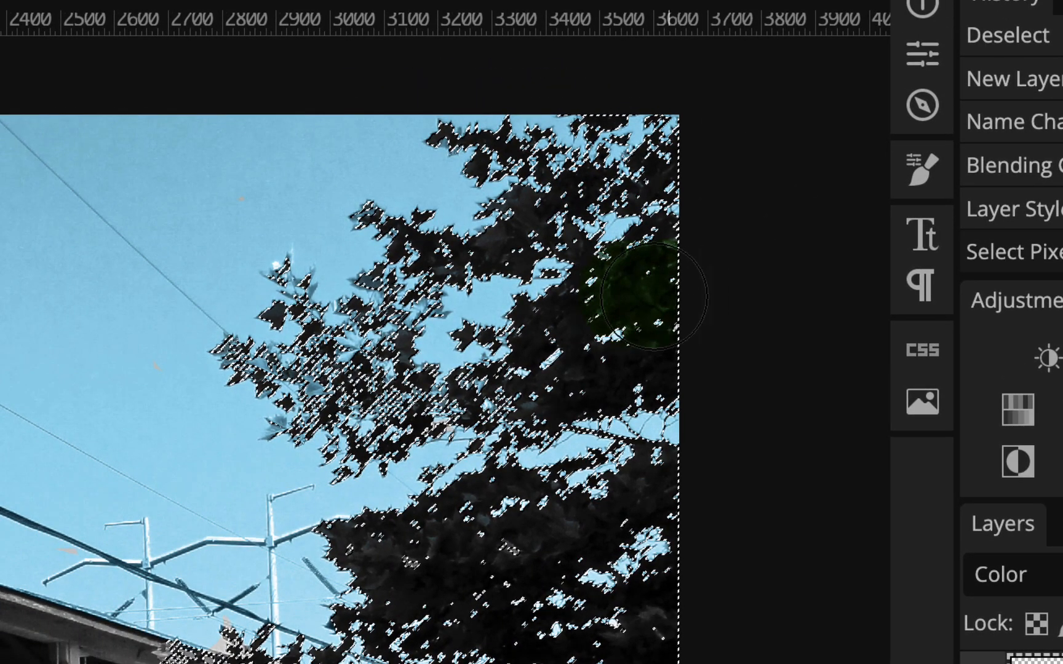
Paint the upper and middle foliage inside the tree selection on the tree leaves layer.
{"action": "mouse_move", "coordinate": [613, 315]}
{"action": "left_mouse_down"}
{"action": "mouse_move", "coordinate": [654, 336]}
{"action": "mouse_move", "coordinate": [642, 378]}
{"action": "mouse_move", "coordinate": [611, 376]}
{"action": "mouse_move", "coordinate": [655, 260]}
{"action": "left_mouse_up"}
{"action": "mouse_move", "coordinate": [676, 182]}
{"action": "left_mouse_down"}
{"action": "mouse_move", "coordinate": [650, 204]}
{"action": "mouse_move", "coordinate": [549, 191]}
{"action": "mouse_move", "coordinate": [455, 253]}
{"action": "mouse_move", "coordinate": [617, 164]}
{"action": "mouse_move", "coordinate": [555, 150]}
{"action": "mouse_move", "coordinate": [464, 170]}
{"action": "mouse_move", "coordinate": [455, 222]}
{"action": "mouse_move", "coordinate": [372, 209]}
{"action": "mouse_move", "coordinate": [422, 232]}
{"action": "mouse_move", "coordinate": [429, 296]}
{"action": "mouse_move", "coordinate": [355, 272]}
{"action": "mouse_move", "coordinate": [309, 367]}
{"action": "mouse_move", "coordinate": [257, 304]}
{"action": "left_mouse_up"}
{"action": "left_click_drag", "start_coordinate": [681, 328], "coordinate": [683, 328]}
{"action": "scroll", "coordinate": [682, 329], "scroll_direction": "down", "scroll_amount": 2}
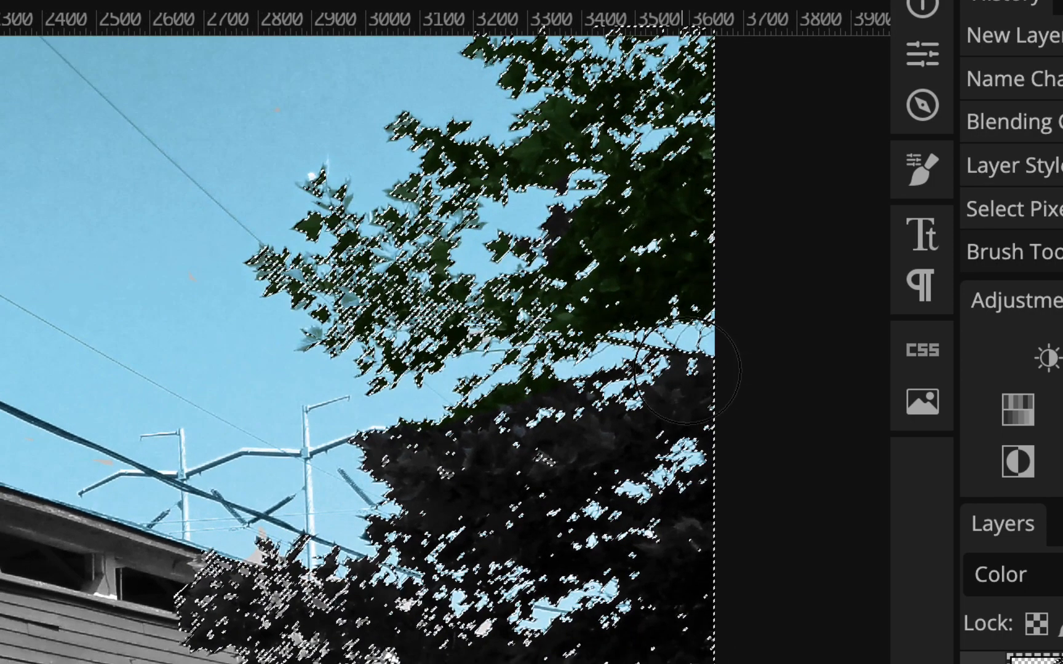
{"action": "mouse_move", "coordinate": [690, 374]}
{"action": "left_mouse_down"}
{"action": "mouse_move", "coordinate": [485, 403]}
{"action": "mouse_move", "coordinate": [370, 436]}
{"action": "mouse_move", "coordinate": [683, 438]}
{"action": "left_mouse_up"}
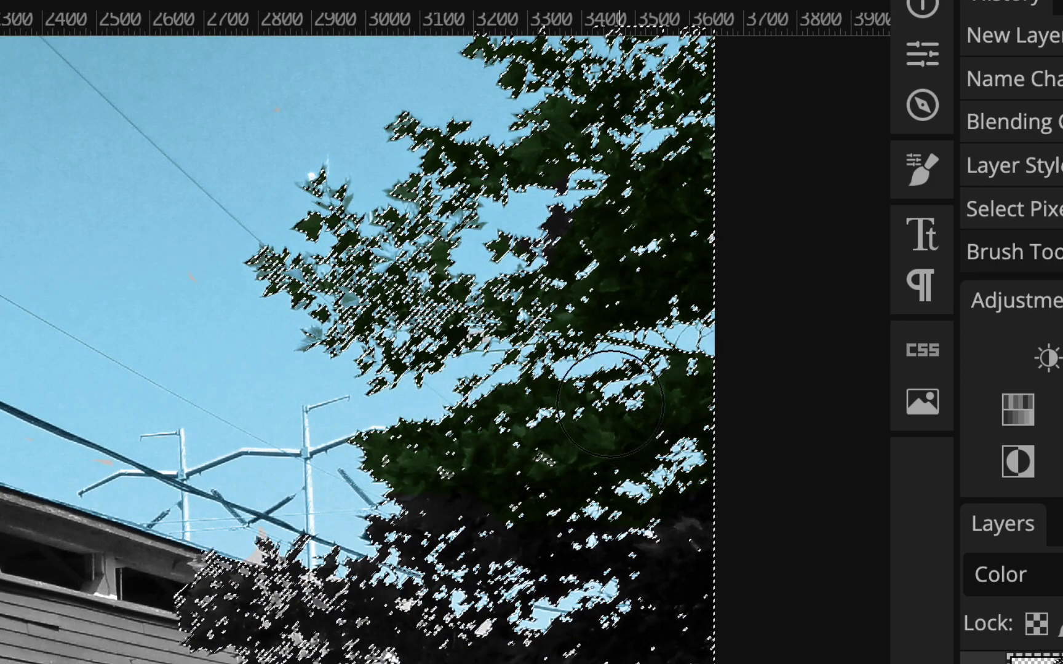
{"action": "left_click_drag", "start_coordinate": [461, 532], "coordinate": [633, 548]}
{"action": "scroll", "coordinate": [504, 499], "scroll_direction": "down", "scroll_amount": 3}
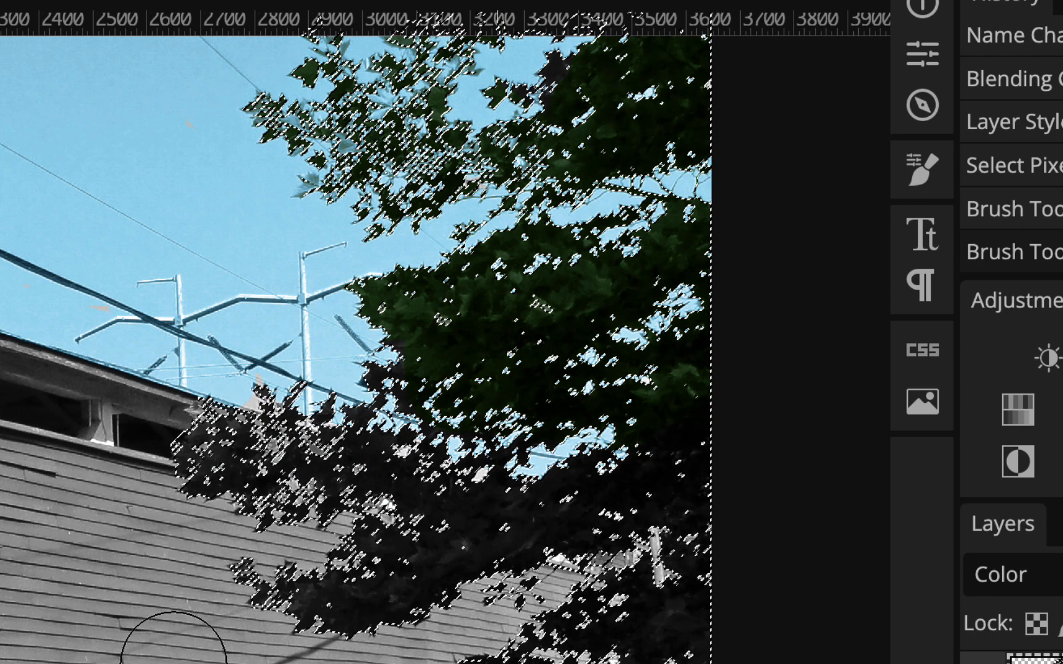
Paint the lower branches and the bush along the photo's edge within the tree selection.
{"action": "mouse_move", "coordinate": [244, 584]}
{"action": "left_mouse_down"}
{"action": "mouse_move", "coordinate": [404, 605]}
{"action": "mouse_move", "coordinate": [494, 538]}
{"action": "left_mouse_up"}
{"action": "mouse_move", "coordinate": [409, 483]}
{"action": "left_mouse_down"}
{"action": "mouse_move", "coordinate": [247, 467]}
{"action": "mouse_move", "coordinate": [209, 453]}
{"action": "mouse_move", "coordinate": [319, 414]}
{"action": "mouse_move", "coordinate": [206, 472]}
{"action": "mouse_move", "coordinate": [176, 430]}
{"action": "mouse_move", "coordinate": [398, 359]}
{"action": "mouse_move", "coordinate": [445, 501]}
{"action": "mouse_move", "coordinate": [605, 457]}
{"action": "mouse_move", "coordinate": [619, 505]}
{"action": "mouse_move", "coordinate": [669, 479]}
{"action": "mouse_move", "coordinate": [696, 486]}
{"action": "mouse_move", "coordinate": [589, 449]}
{"action": "left_mouse_up"}
{"action": "scroll", "coordinate": [600, 513], "scroll_direction": "down", "scroll_amount": 5}
{"action": "scroll", "coordinate": [599, 513], "scroll_direction": "right", "scroll_amount": 1}
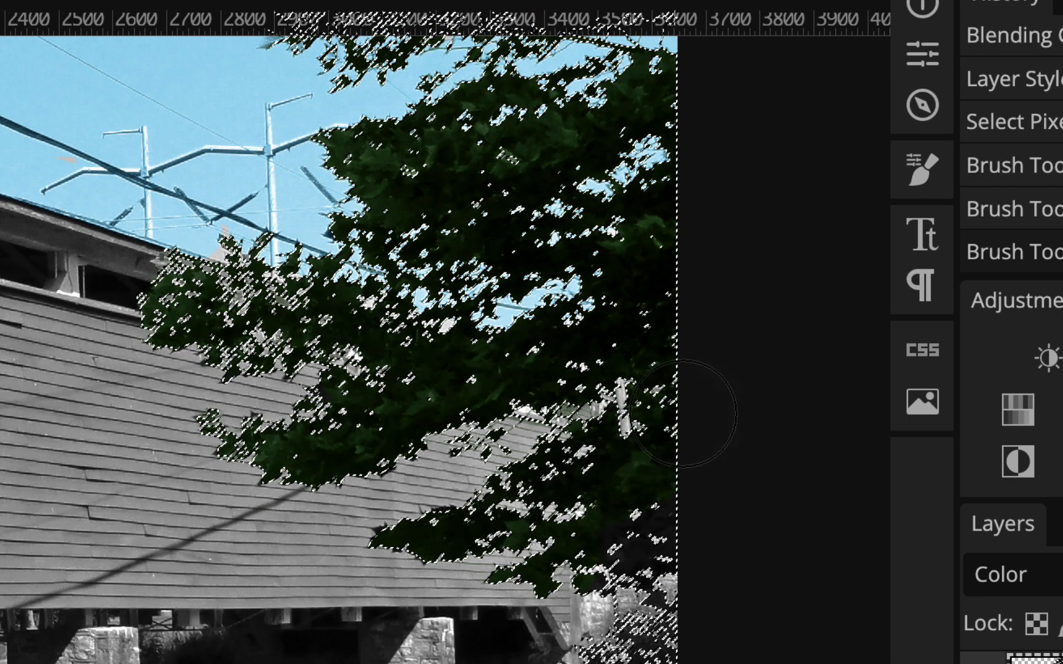
{"action": "left_click_drag", "start_coordinate": [646, 521], "coordinate": [644, 551]}
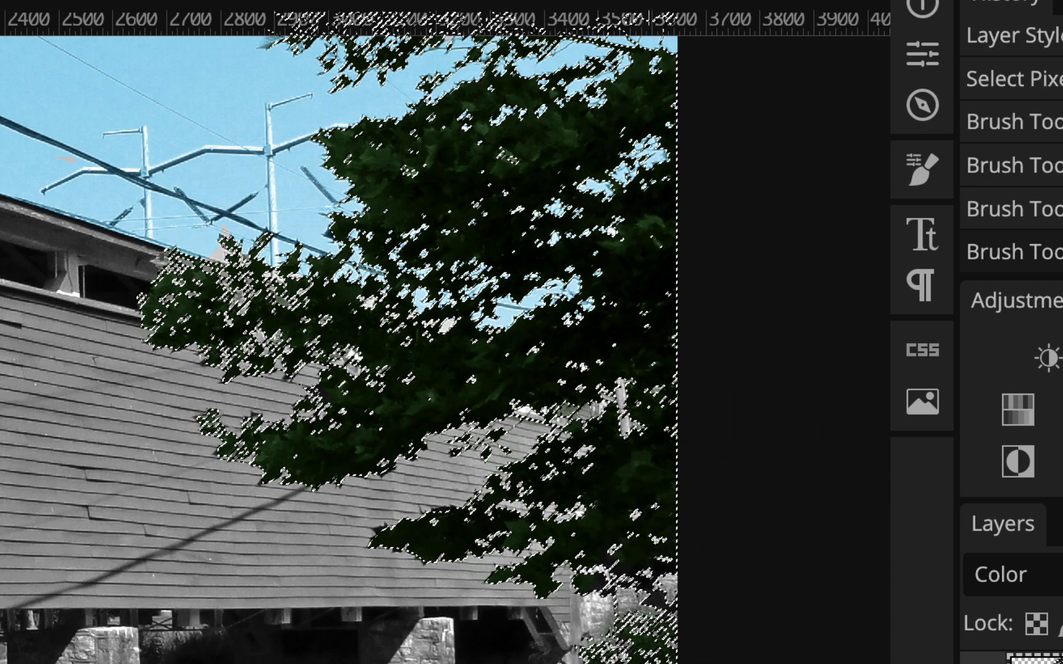
{"action": "left_click_drag", "start_coordinate": [650, 663], "coordinate": [654, 663]}
{"action": "scroll", "coordinate": [655, 663], "scroll_direction": "down", "scroll_amount": 3}
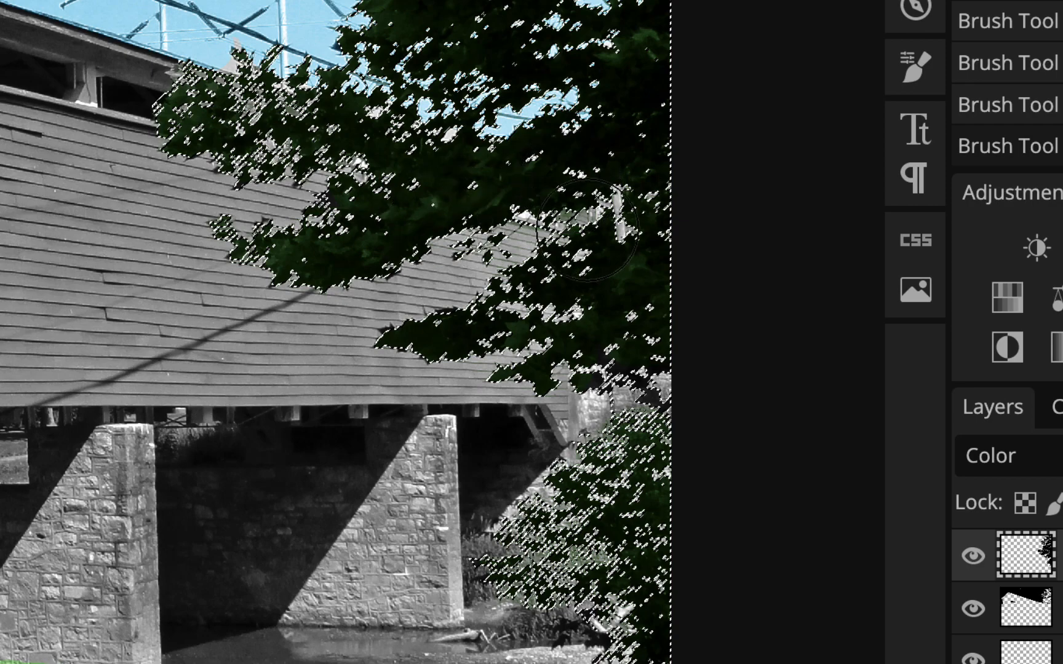
Clear the tree selection.
{"action": "scroll", "coordinate": [586, 231], "scroll_direction": "up", "scroll_amount": 3}
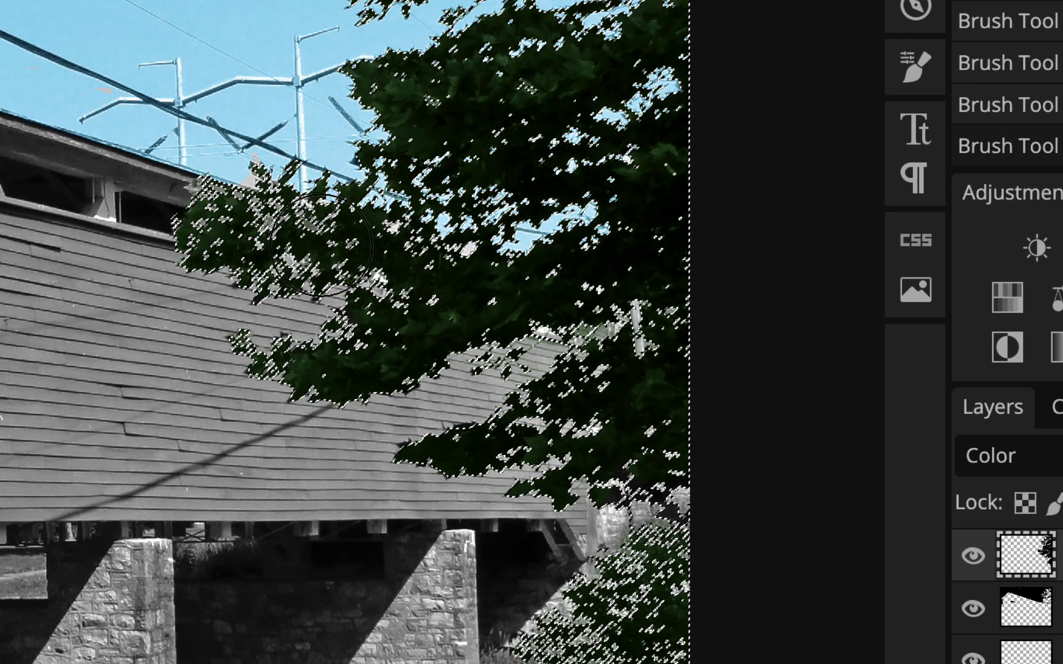
{"action": "scroll", "coordinate": [547, 95], "scroll_direction": "up", "scroll_amount": 3}
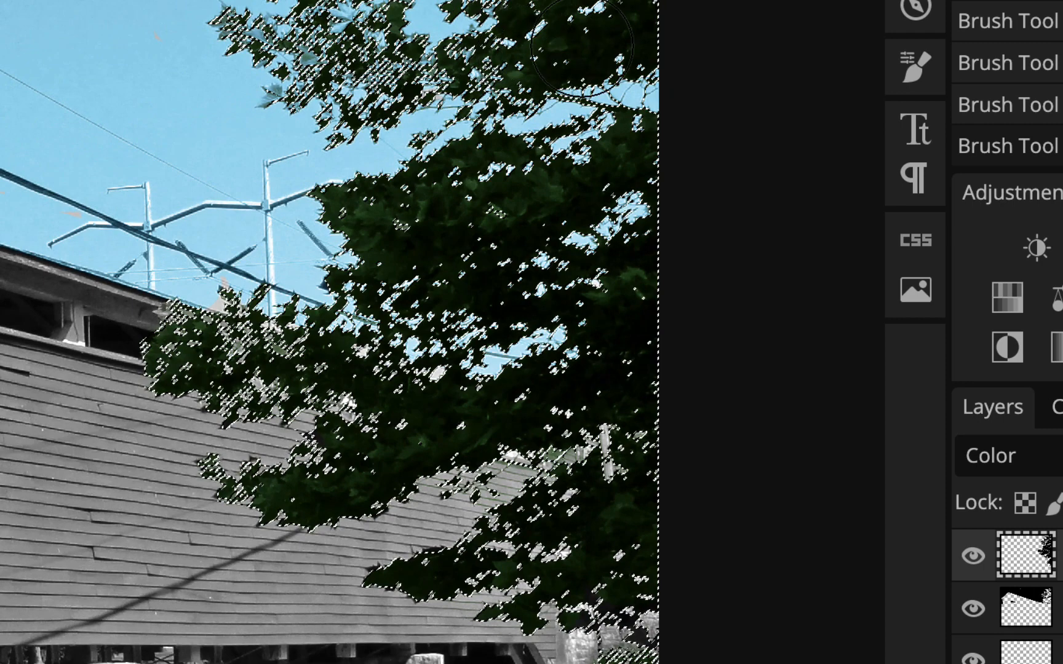
{"action": "scroll", "coordinate": [638, 137], "scroll_direction": "left", "scroll_amount": 5}
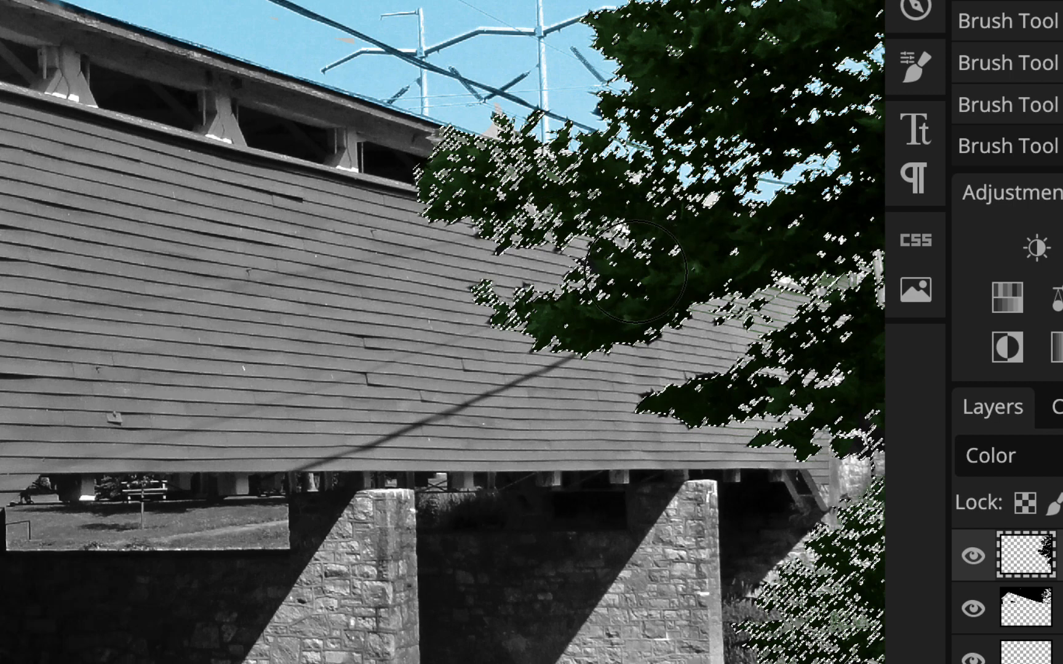
{"action": "scroll", "coordinate": [636, 272], "scroll_direction": "up", "scroll_amount": 4}
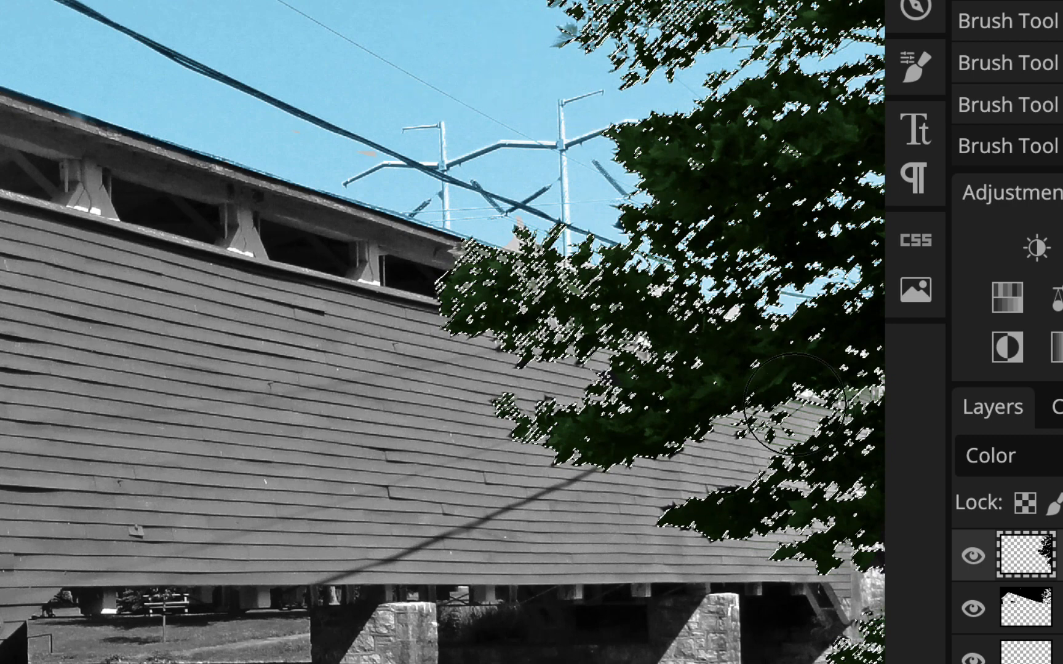
{"action": "scroll", "coordinate": [828, 343], "scroll_direction": "right", "scroll_amount": 5}
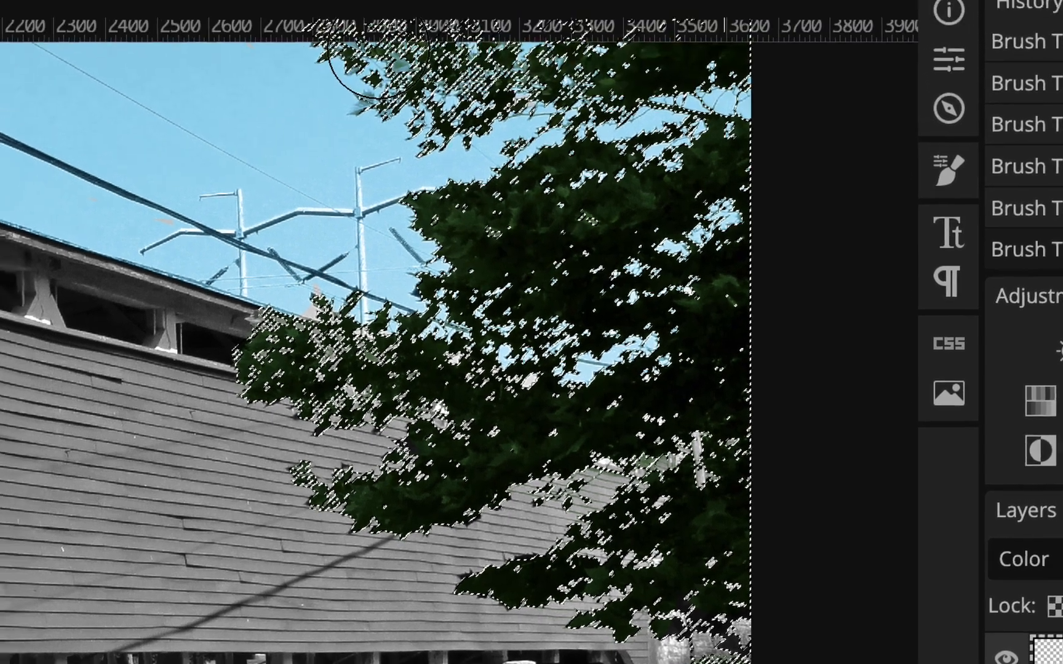
{"action": "left_click", "coordinate": [69, 24]}
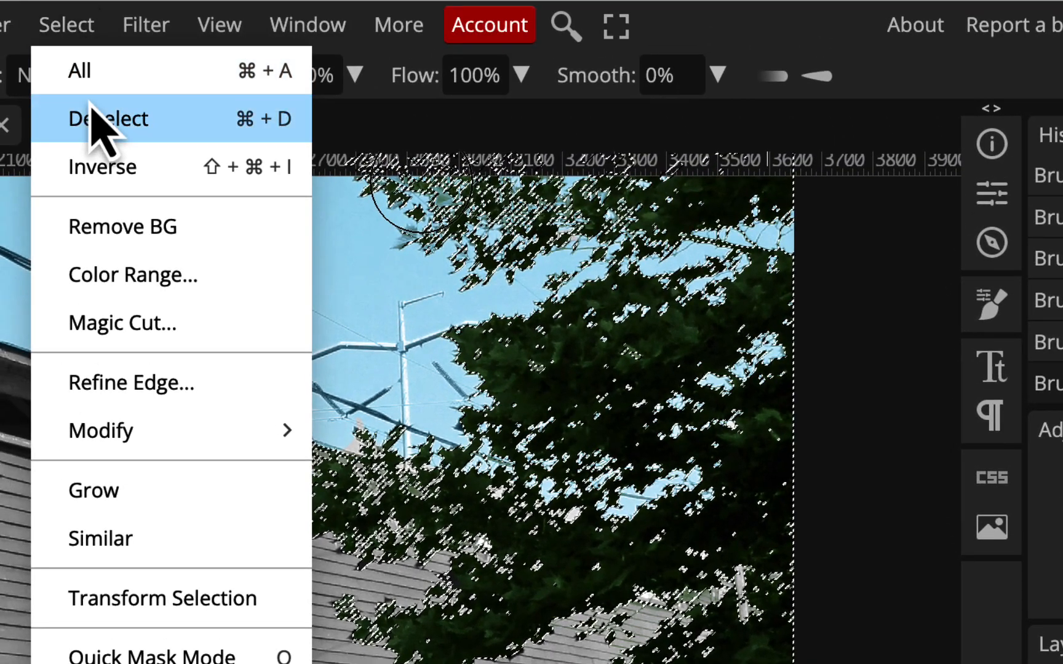
{"action": "left_click", "coordinate": [96, 116]}
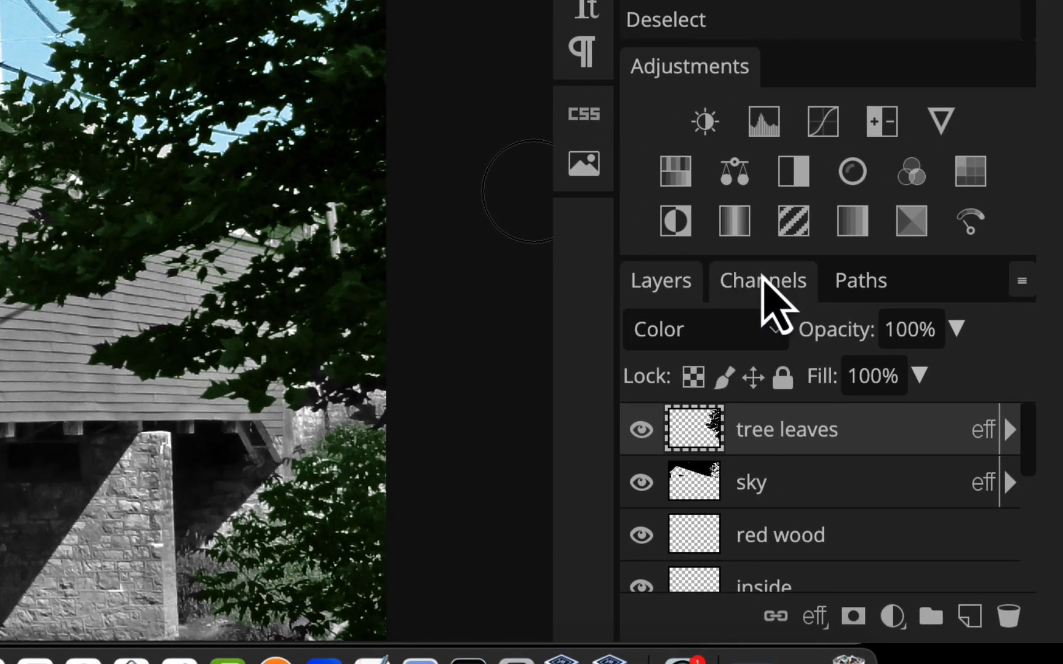
Select the red wood layer and set its blend mode to Color.
{"action": "left_click", "coordinate": [760, 295]}
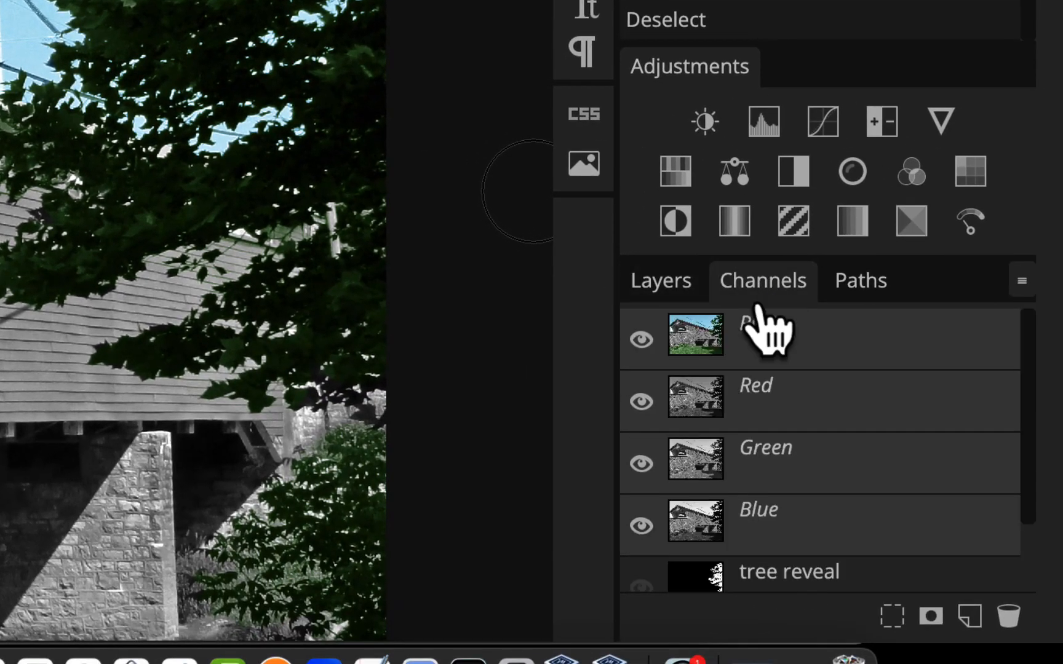
{"action": "scroll", "coordinate": [770, 340], "scroll_direction": "down", "scroll_amount": 3}
{"action": "scroll", "coordinate": [772, 576], "scroll_direction": "up", "scroll_amount": 3}
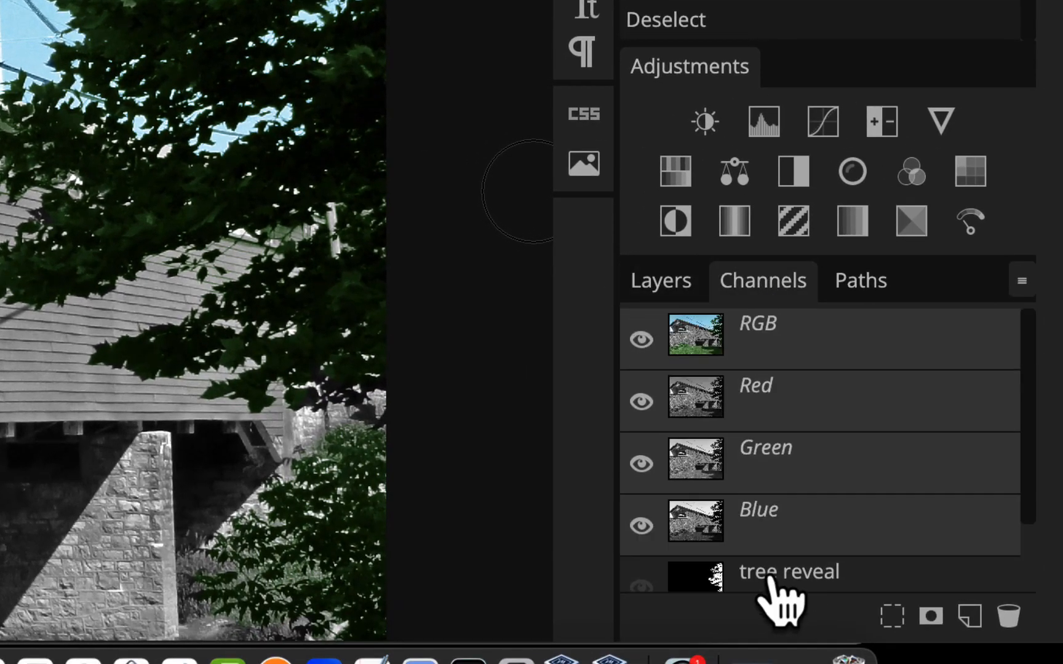
{"action": "left_click", "coordinate": [672, 283]}
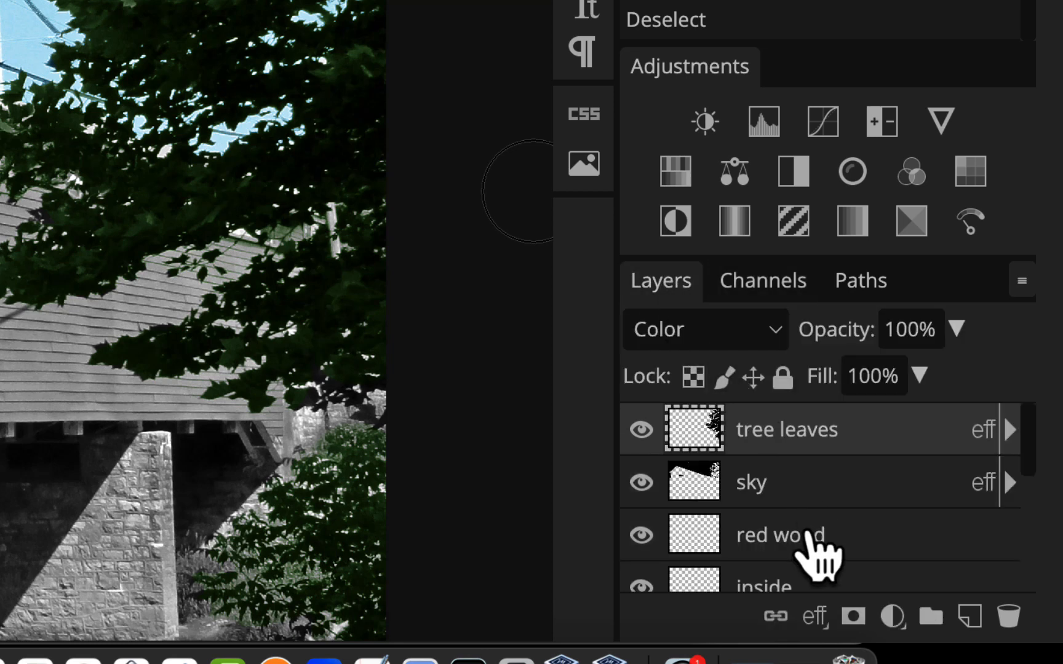
{"action": "left_click", "coordinate": [818, 541]}
{"action": "scroll", "coordinate": [819, 557], "scroll_direction": "down", "scroll_amount": 2}
{"action": "scroll", "coordinate": [819, 557], "scroll_direction": "up", "scroll_amount": 1}
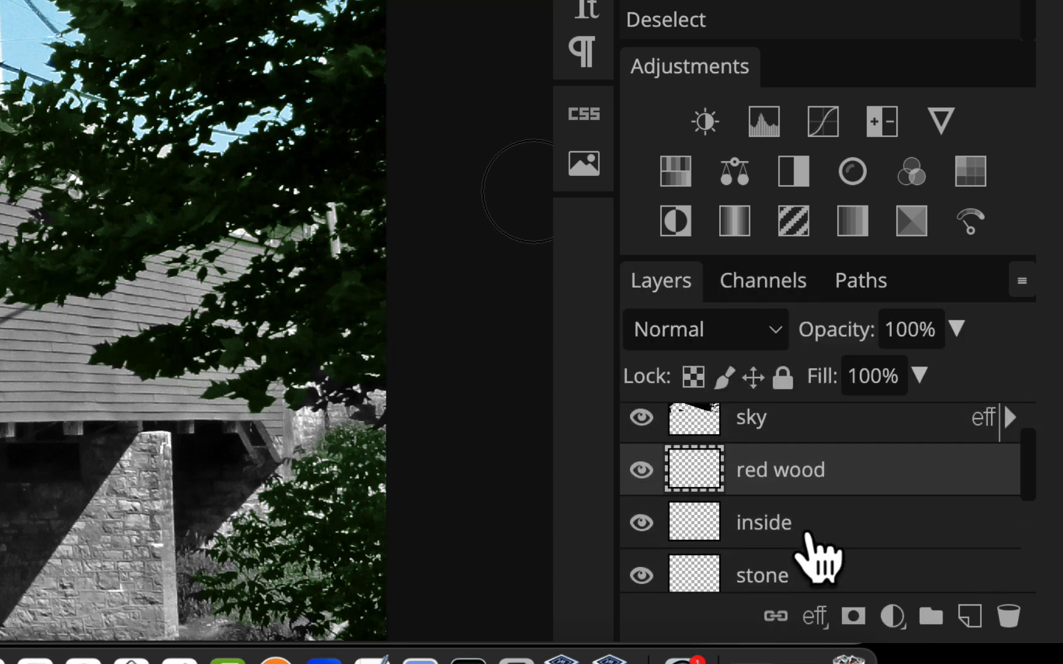
{"action": "left_click", "coordinate": [714, 331]}
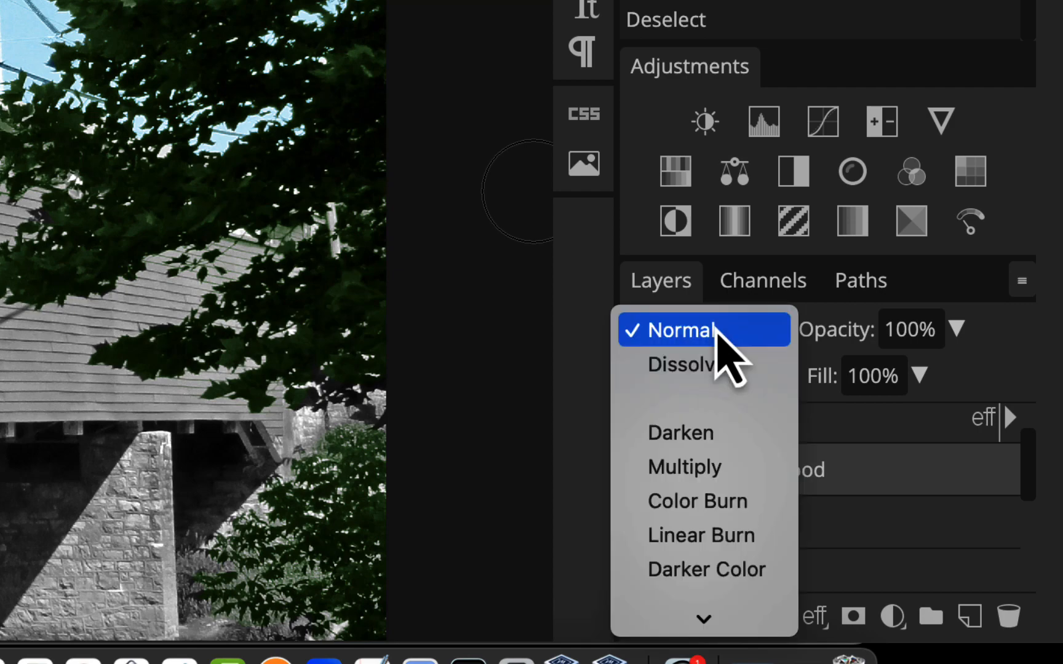
{"action": "scroll", "coordinate": [716, 335], "scroll_direction": "down", "scroll_amount": 10}
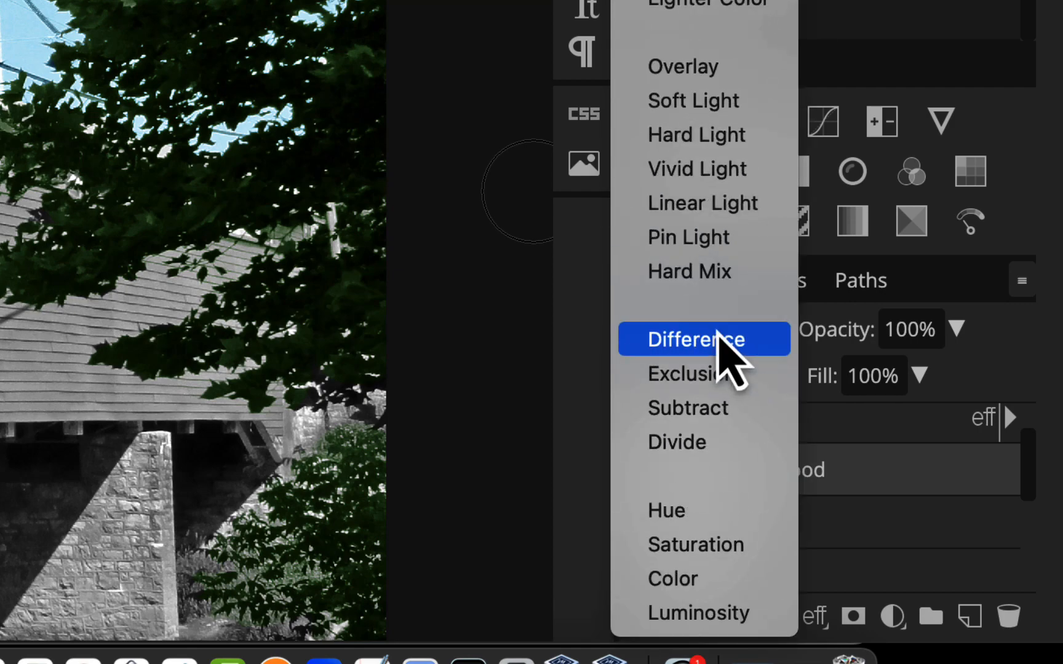
{"action": "left_click", "coordinate": [695, 581]}
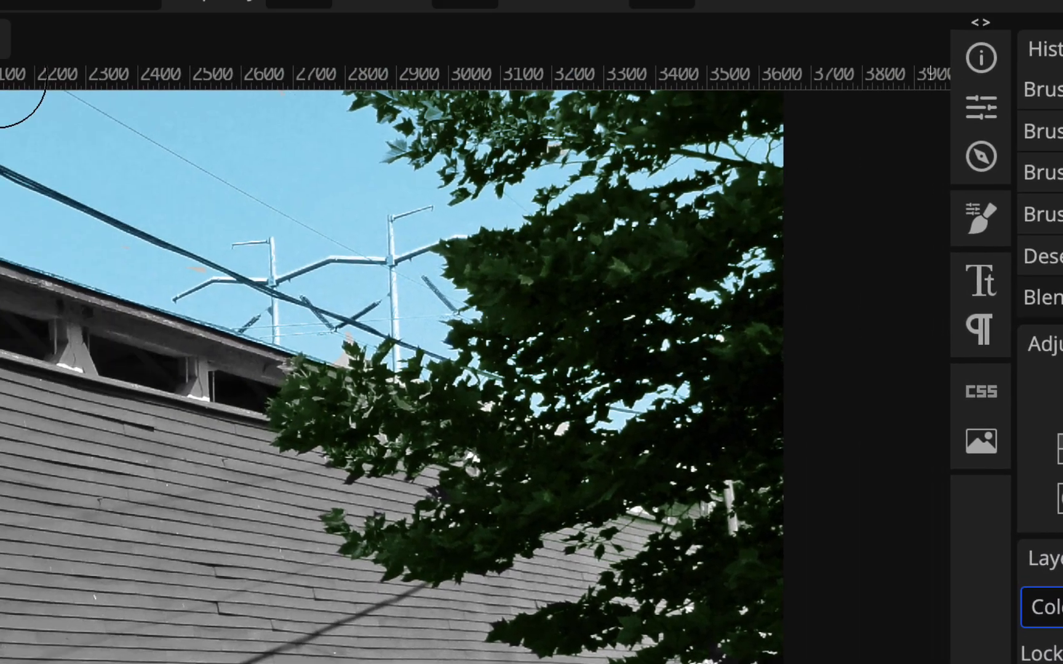
Add a Color Overlay style to the red wood layer with dark red #811a1a at 76% opacity and apply it.
{"action": "left_click", "coordinate": [161, 69]}
{"action": "mouse_move", "coordinate": [240, 323]}
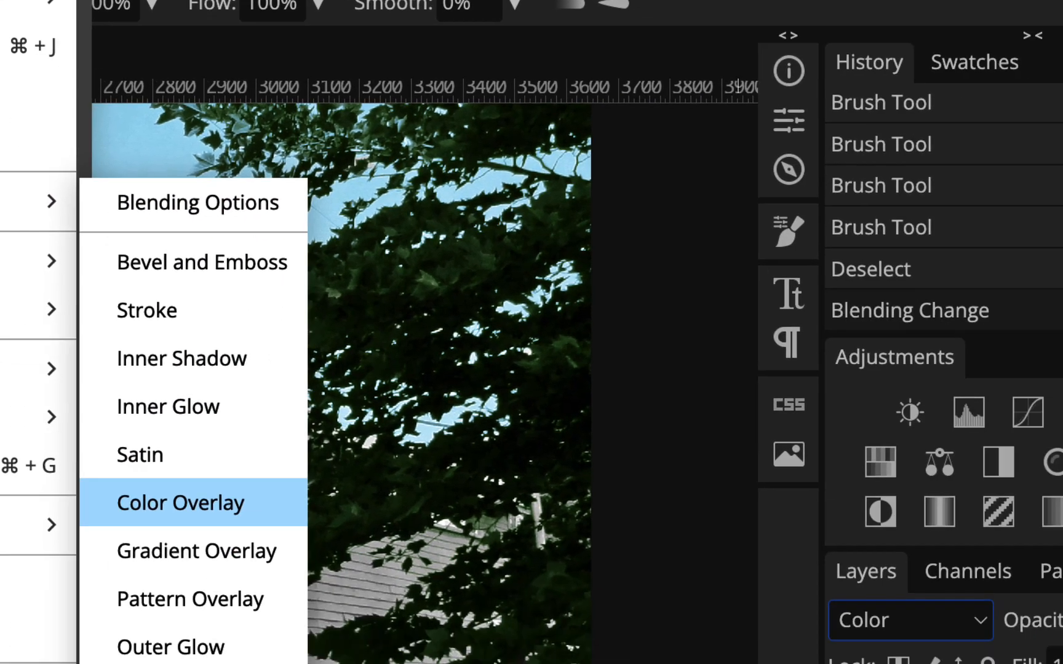
{"action": "left_click", "coordinate": [562, 619]}
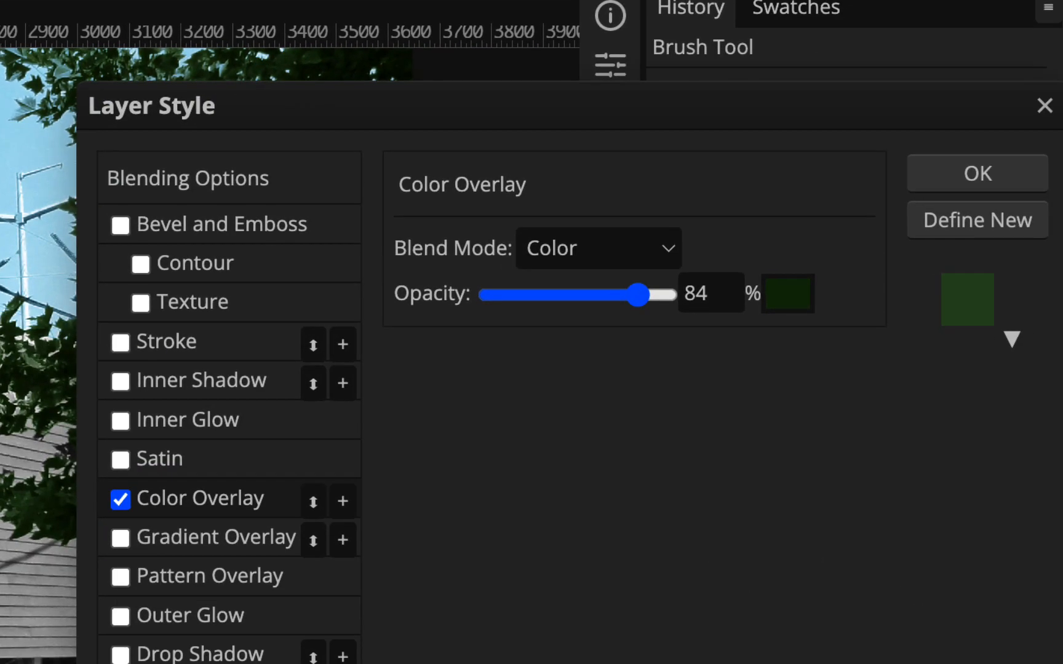
{"action": "left_click", "coordinate": [789, 294]}
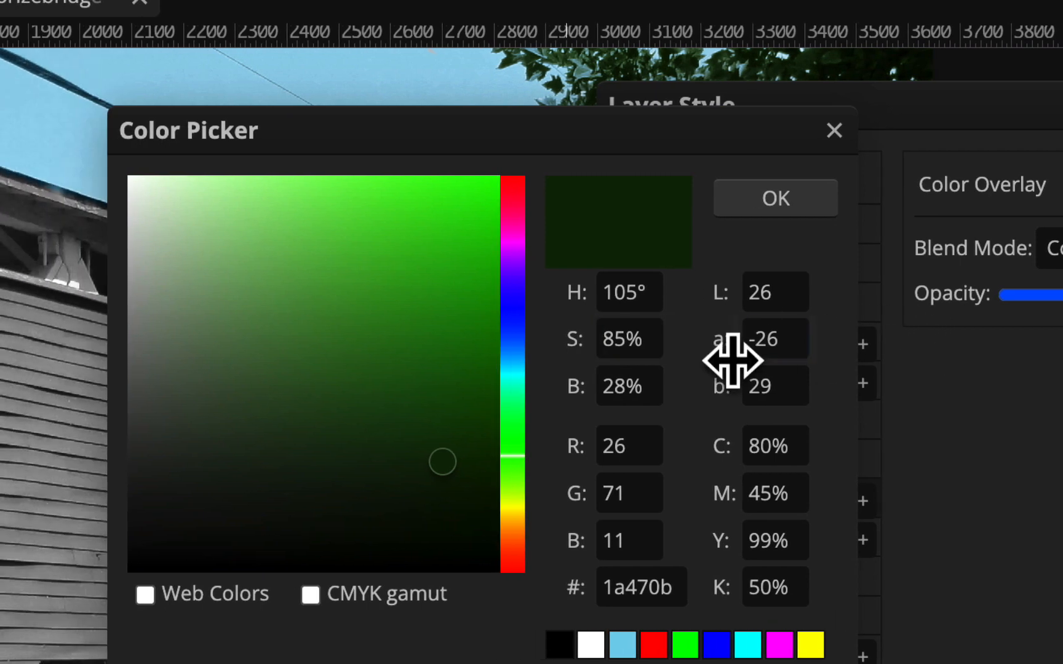
{"action": "left_click", "coordinate": [512, 555]}
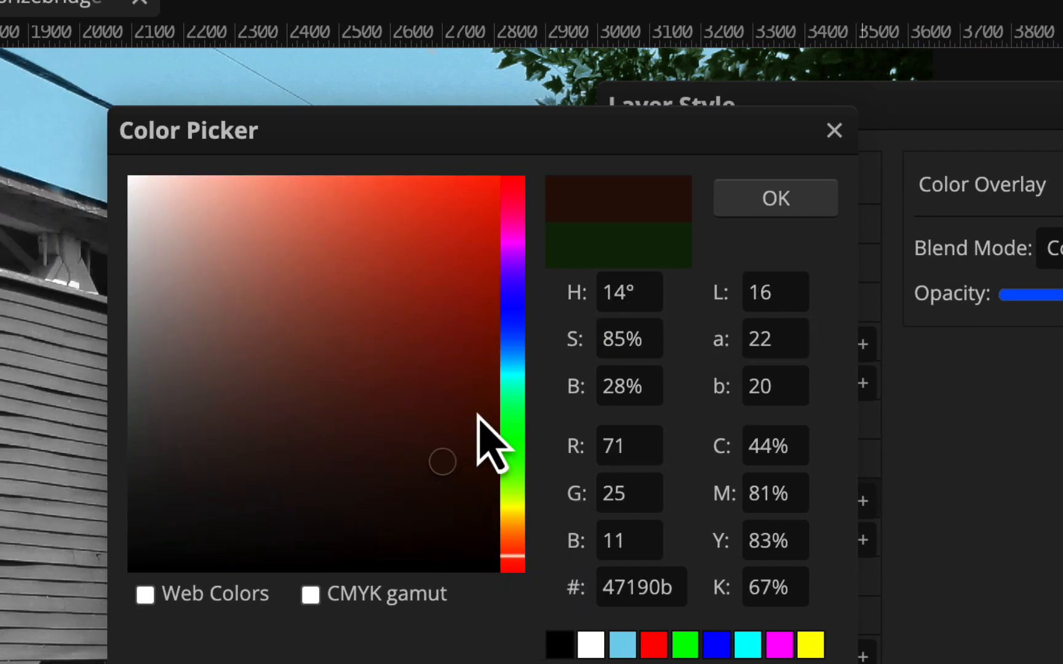
{"action": "left_click_drag", "start_coordinate": [521, 563], "coordinate": [515, 575]}
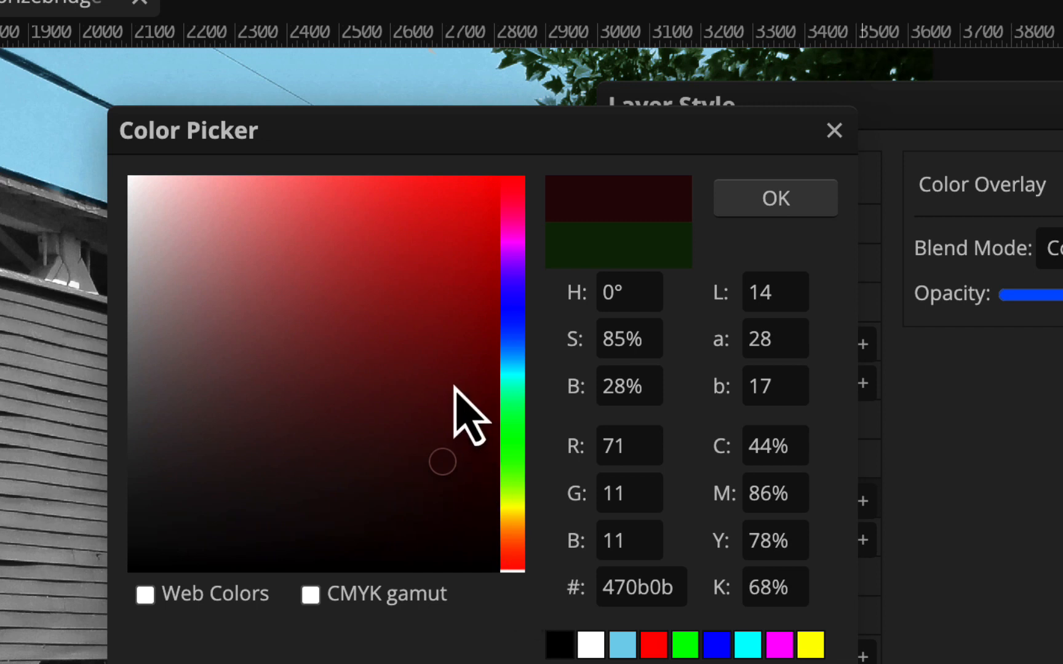
{"action": "left_click", "coordinate": [424, 372]}
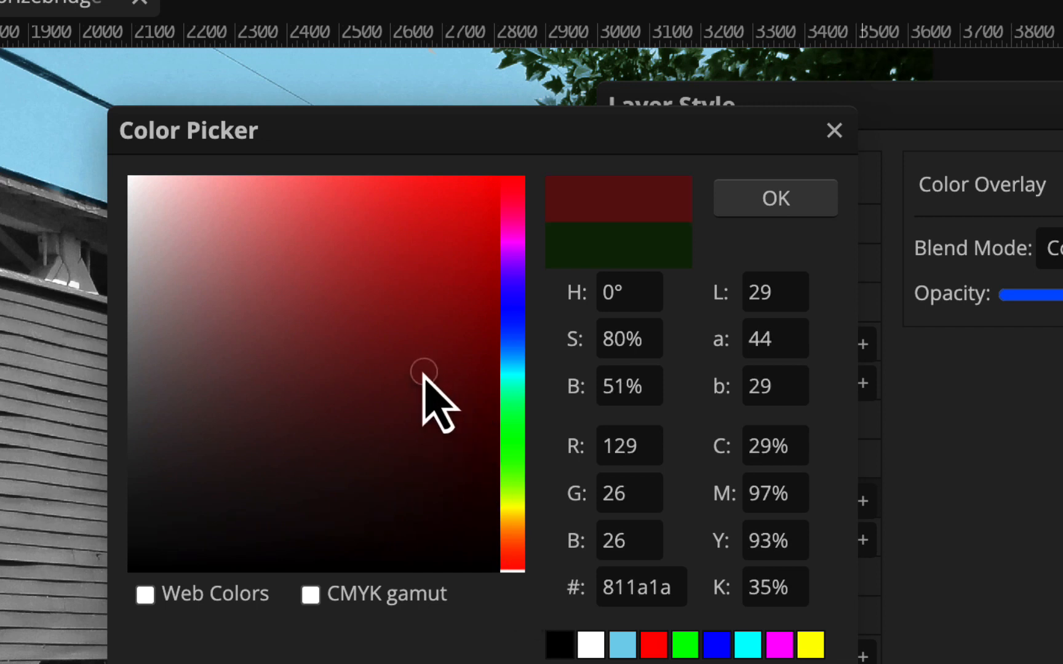
{"action": "left_click", "coordinate": [806, 200]}
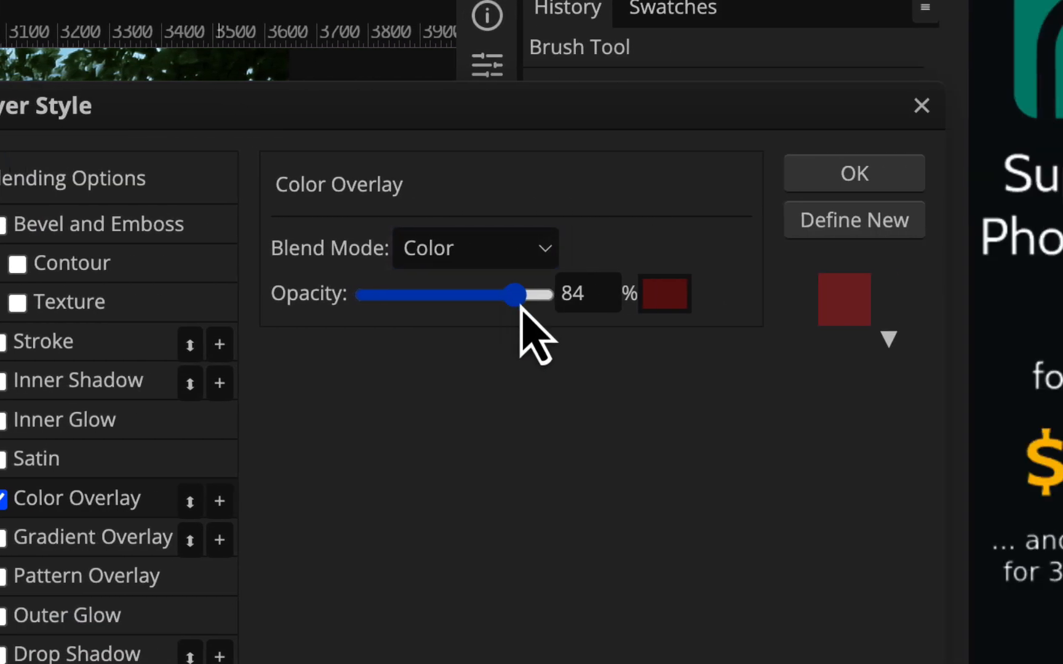
{"action": "left_click_drag", "start_coordinate": [520, 304], "coordinate": [502, 302]}
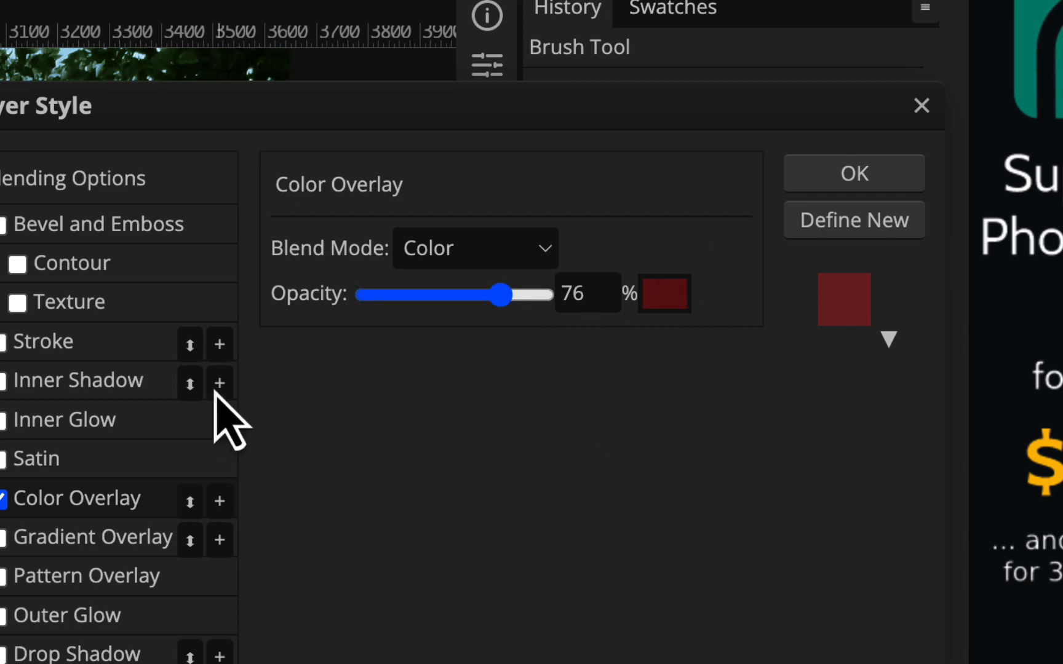
{"action": "left_click", "coordinate": [855, 175]}
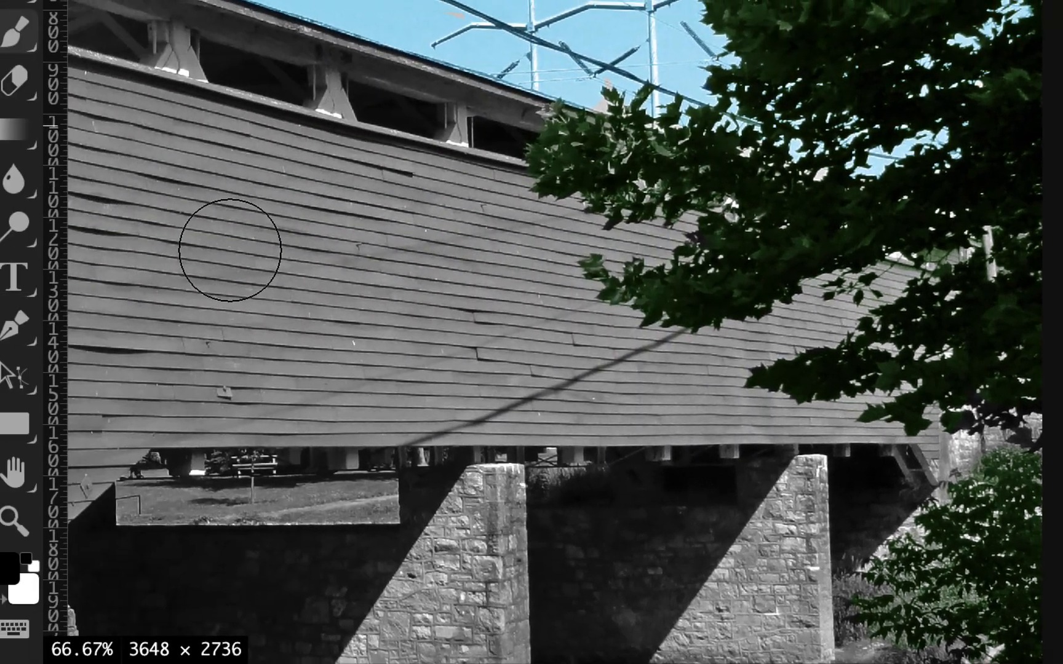
Paint over the middle of the bridge's wooden siding on the red wood layer.
{"action": "mouse_move", "coordinate": [247, 251]}
{"action": "left_mouse_down"}
{"action": "mouse_move", "coordinate": [450, 270]}
{"action": "mouse_move", "coordinate": [257, 243]}
{"action": "mouse_move", "coordinate": [432, 301]}
{"action": "mouse_move", "coordinate": [258, 308]}
{"action": "mouse_move", "coordinate": [493, 308]}
{"action": "mouse_move", "coordinate": [493, 256]}
{"action": "mouse_move", "coordinate": [475, 216]}
{"action": "mouse_move", "coordinate": [293, 216]}
{"action": "mouse_move", "coordinate": [436, 302]}
{"action": "mouse_move", "coordinate": [533, 331]}
{"action": "mouse_move", "coordinate": [350, 312]}
{"action": "left_mouse_up"}
{"action": "scroll", "coordinate": [350, 312], "scroll_direction": "left", "scroll_amount": 5}
{"action": "scroll", "coordinate": [350, 312], "scroll_direction": "up", "scroll_amount": 2}
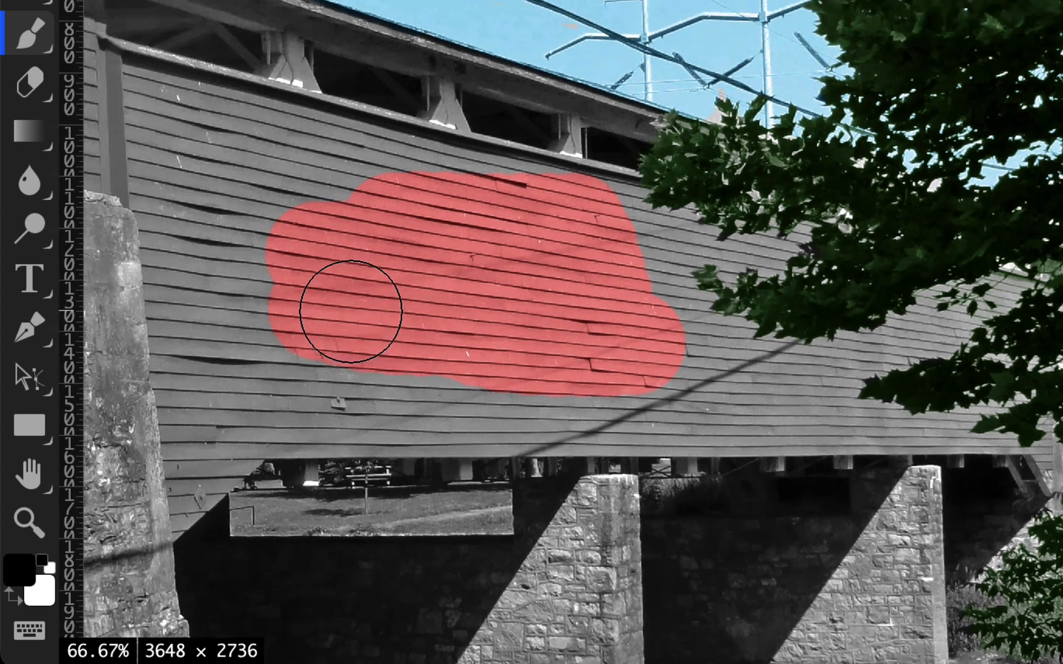
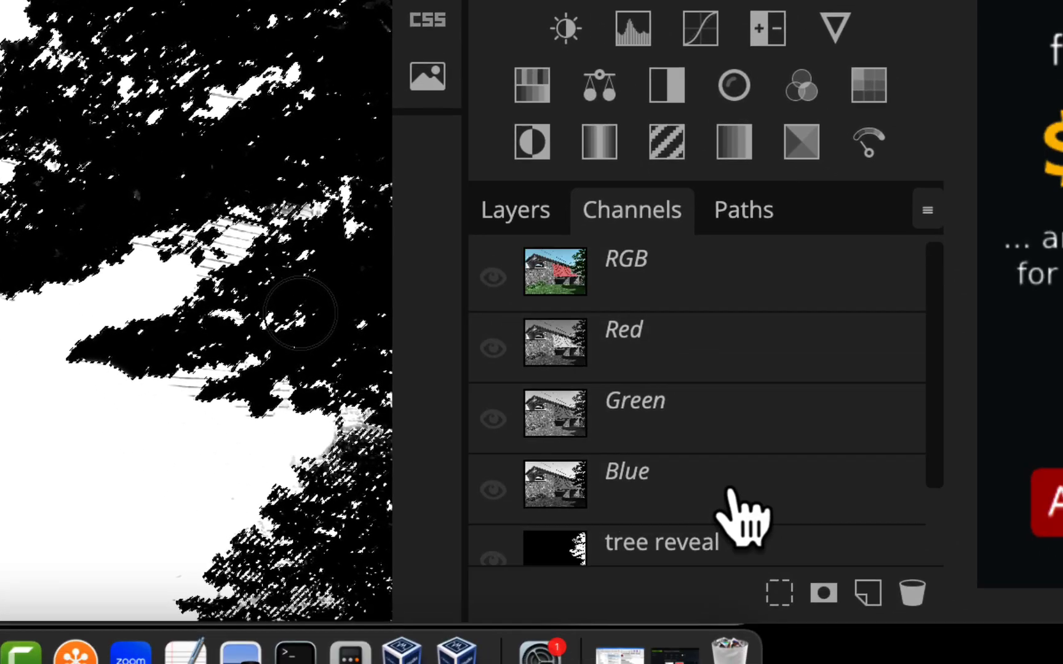
Hide the sky reveal channel and make the RGB composite visible again with the sky reveal selection active.
{"action": "scroll", "coordinate": [646, 449], "scroll_direction": "down", "scroll_amount": 2}
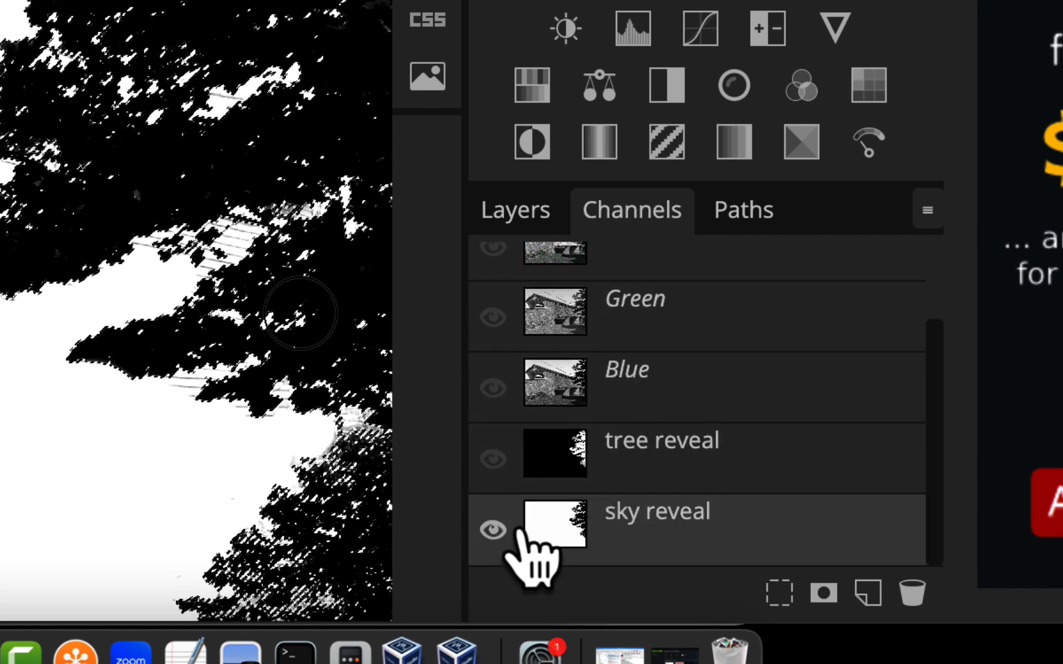
{"action": "left_click", "coordinate": [501, 527]}
{"action": "scroll", "coordinate": [748, 280], "scroll_direction": "up", "scroll_amount": 2}
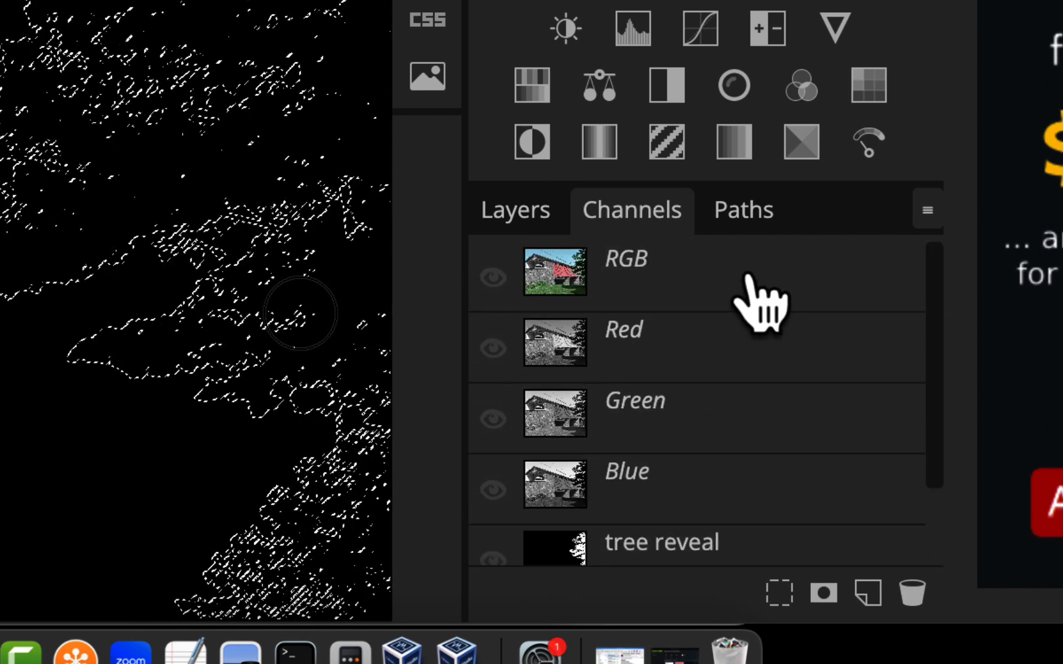
{"action": "left_click", "coordinate": [749, 283]}
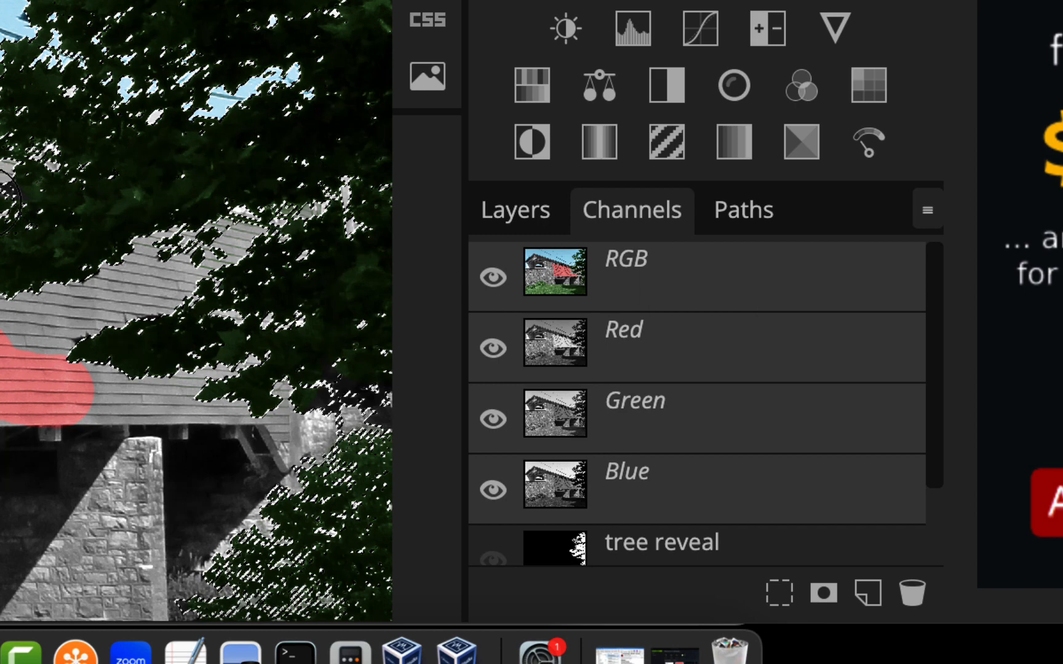
{"action": "key", "text": "super+plus"}
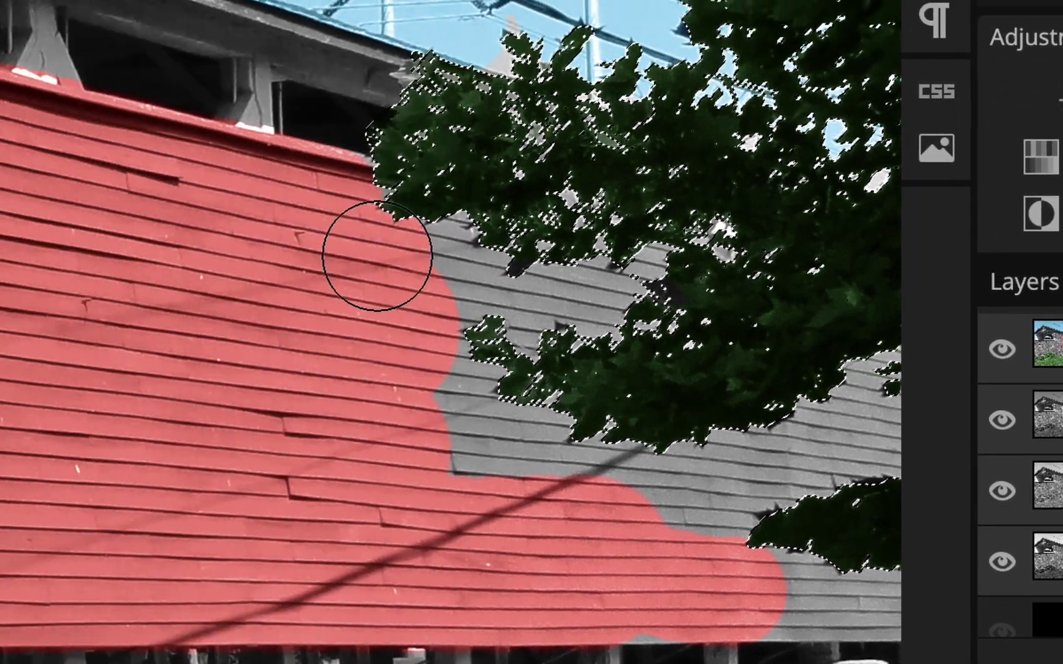
Paint the remaining wooden siding behind and below the tree branches on the red wood layer, down to the bridge's far end.
{"action": "mouse_move", "coordinate": [455, 270]}
{"action": "left_mouse_down"}
{"action": "mouse_move", "coordinate": [518, 257]}
{"action": "mouse_move", "coordinate": [513, 295]}
{"action": "mouse_move", "coordinate": [652, 311]}
{"action": "mouse_move", "coordinate": [696, 290]}
{"action": "mouse_move", "coordinate": [643, 205]}
{"action": "mouse_move", "coordinate": [589, 238]}
{"action": "mouse_move", "coordinate": [746, 261]}
{"action": "mouse_move", "coordinate": [674, 203]}
{"action": "left_mouse_up"}
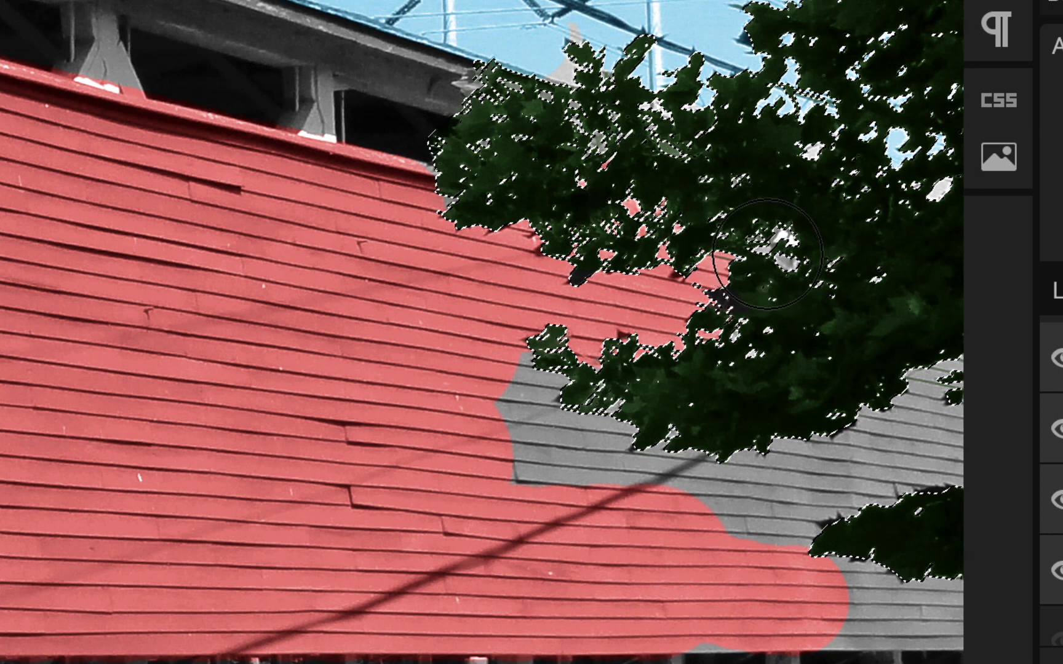
{"action": "mouse_move", "coordinate": [767, 254]}
{"action": "left_mouse_down"}
{"action": "mouse_move", "coordinate": [572, 362]}
{"action": "mouse_move", "coordinate": [540, 366]}
{"action": "mouse_move", "coordinate": [503, 409]}
{"action": "mouse_move", "coordinate": [526, 443]}
{"action": "mouse_move", "coordinate": [599, 474]}
{"action": "mouse_move", "coordinate": [628, 460]}
{"action": "mouse_move", "coordinate": [626, 430]}
{"action": "mouse_move", "coordinate": [649, 463]}
{"action": "mouse_move", "coordinate": [766, 503]}
{"action": "mouse_move", "coordinate": [867, 448]}
{"action": "mouse_move", "coordinate": [815, 504]}
{"action": "mouse_move", "coordinate": [793, 557]}
{"action": "left_mouse_up"}
{"action": "scroll", "coordinate": [793, 557], "scroll_direction": "right", "scroll_amount": 10}
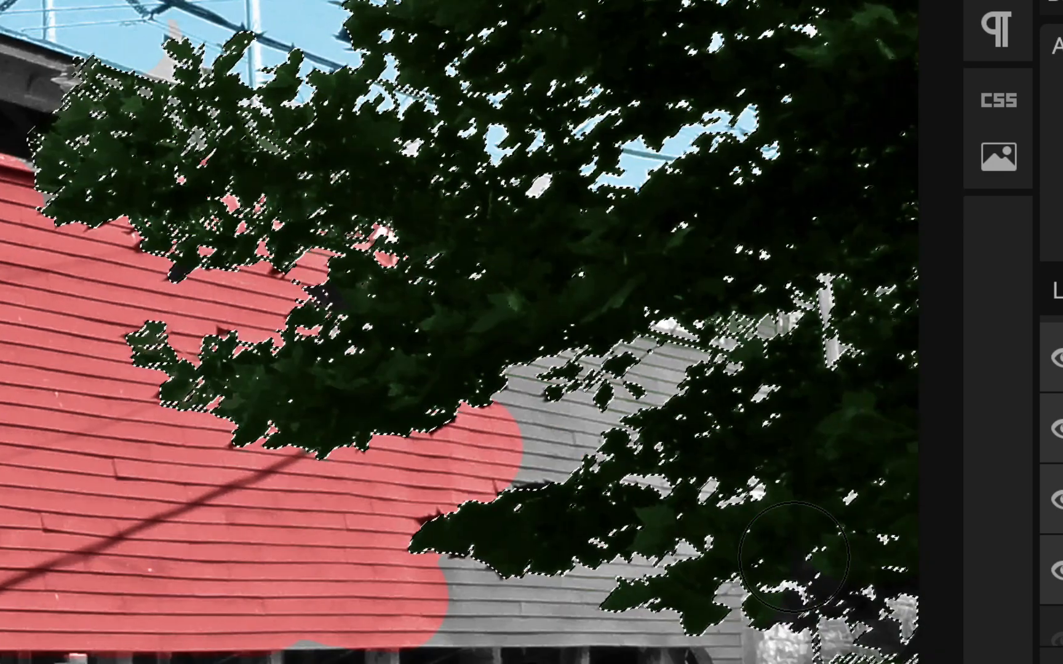
{"action": "mouse_move", "coordinate": [559, 370]}
{"action": "left_mouse_down"}
{"action": "mouse_move", "coordinate": [396, 390]}
{"action": "mouse_move", "coordinate": [382, 428]}
{"action": "mouse_move", "coordinate": [489, 426]}
{"action": "left_mouse_up"}
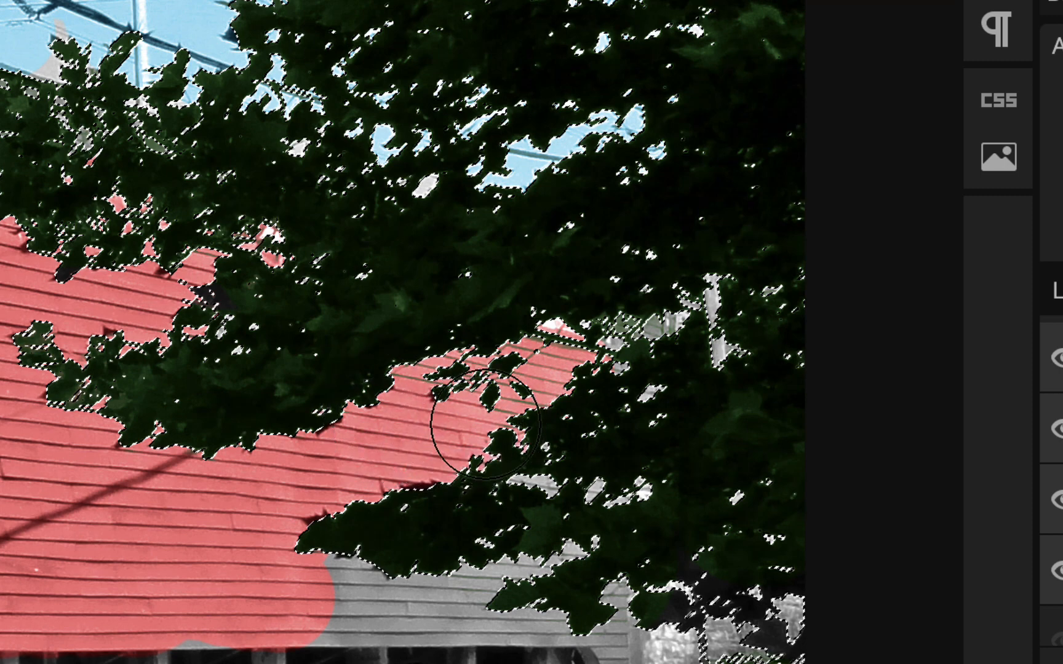
{"action": "scroll", "coordinate": [618, 492], "scroll_direction": "down", "scroll_amount": 4}
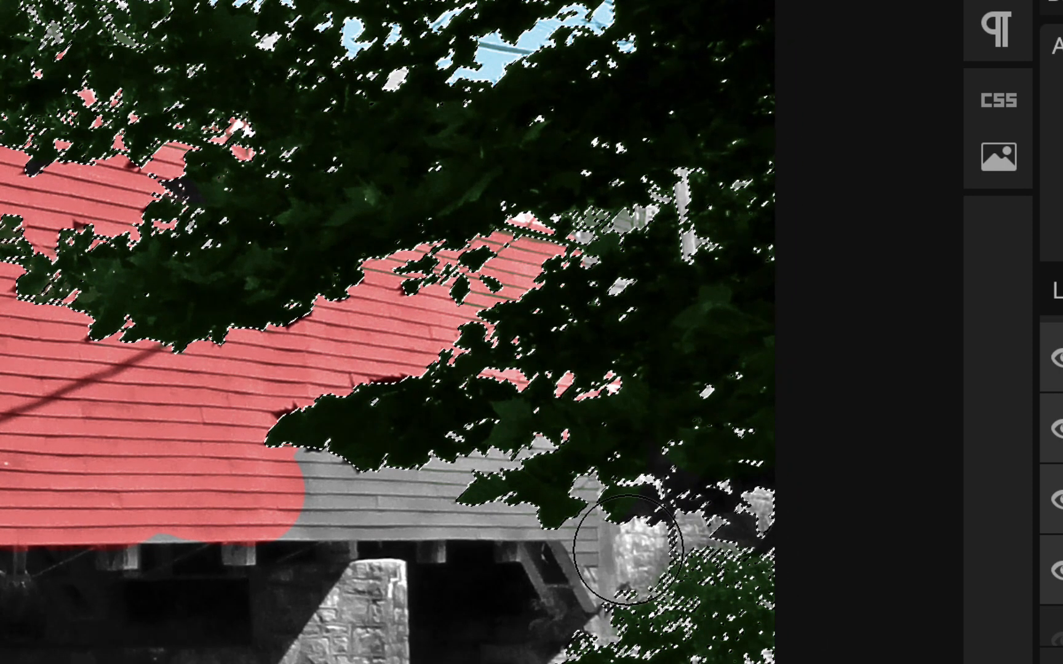
{"action": "mouse_move", "coordinate": [628, 549]}
{"action": "left_mouse_down"}
{"action": "mouse_move", "coordinate": [615, 492]}
{"action": "mouse_move", "coordinate": [510, 503]}
{"action": "mouse_move", "coordinate": [499, 492]}
{"action": "left_mouse_up"}
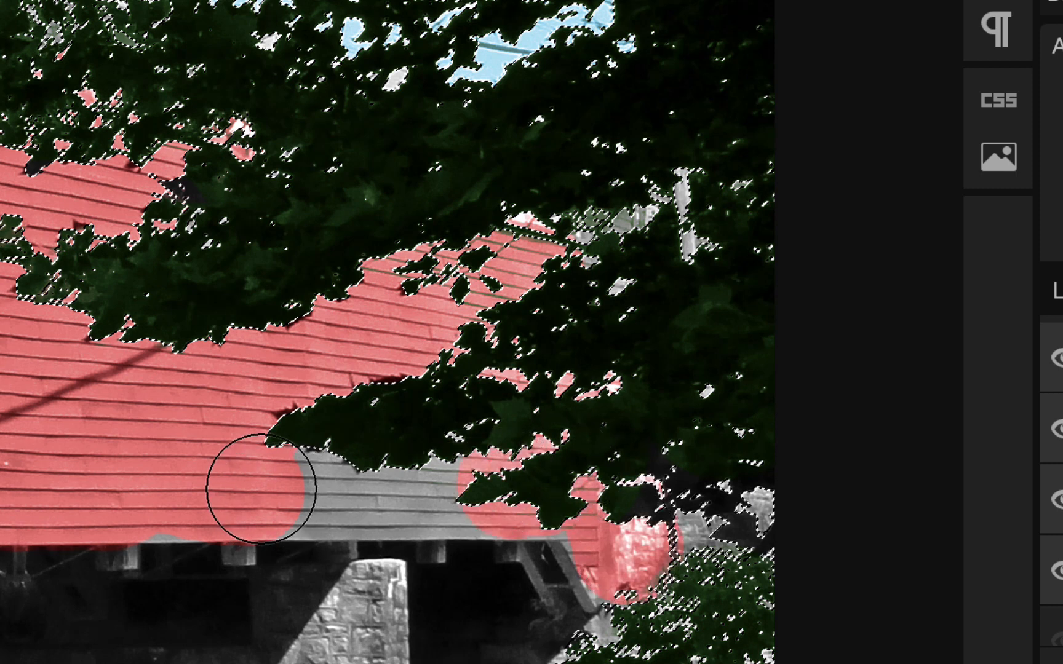
{"action": "left_click_drag", "start_coordinate": [262, 489], "coordinate": [297, 479]}
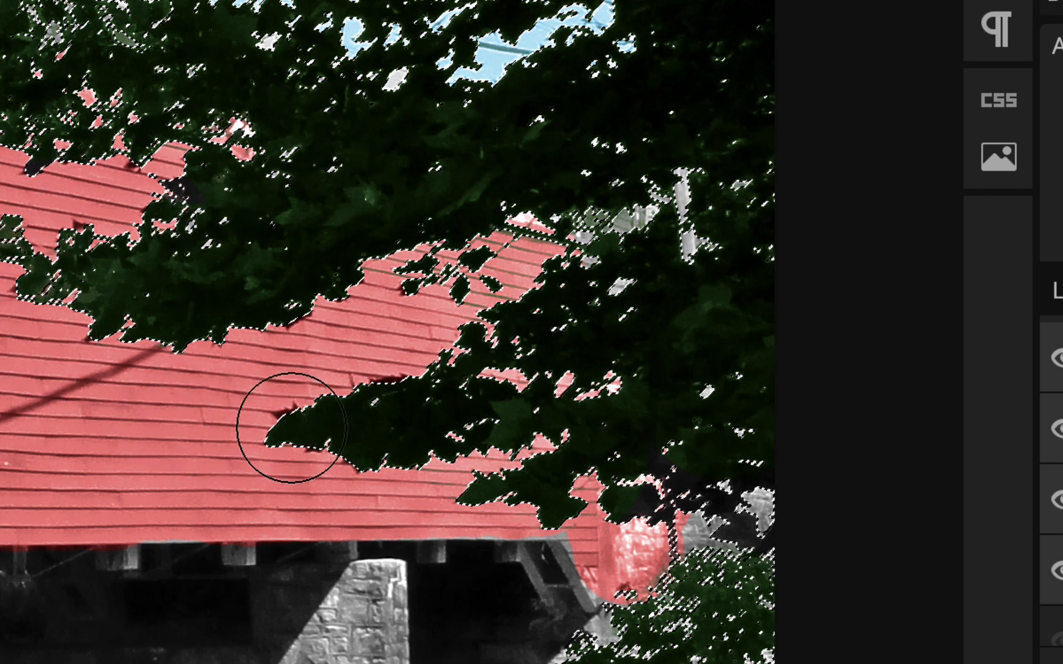
Paint the lower siding boards beside the stop sign on the red wood layer and clear the active selection.
{"action": "scroll", "coordinate": [255, 317], "scroll_direction": "left", "scroll_amount": 8}
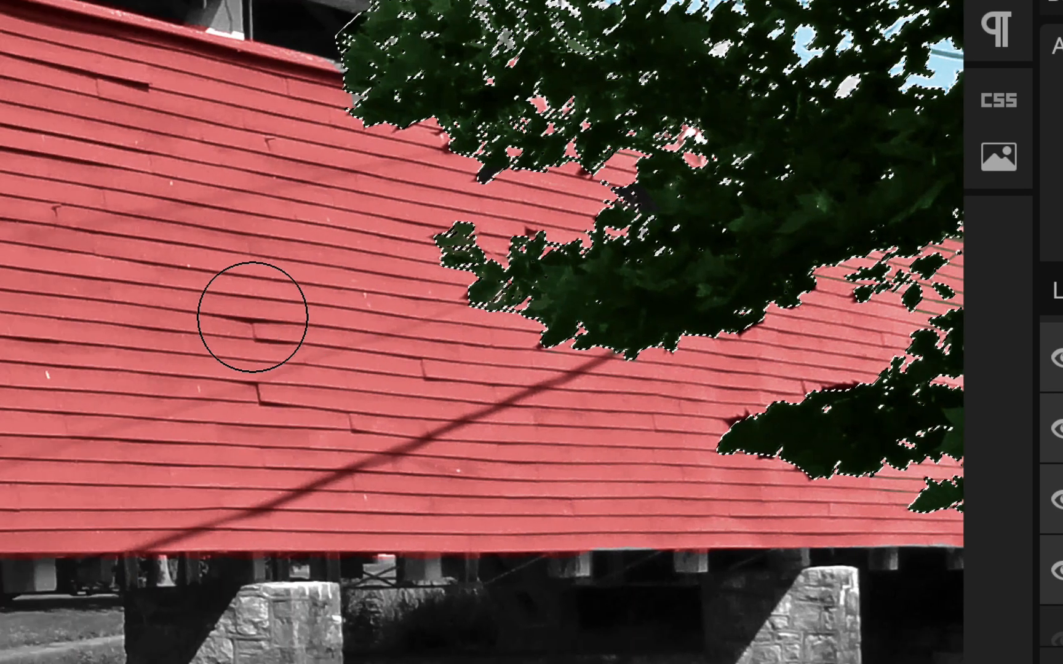
{"action": "scroll", "coordinate": [643, 302], "scroll_direction": "right", "scroll_amount": 2}
{"action": "scroll", "coordinate": [645, 304], "scroll_direction": "left", "scroll_amount": 3}
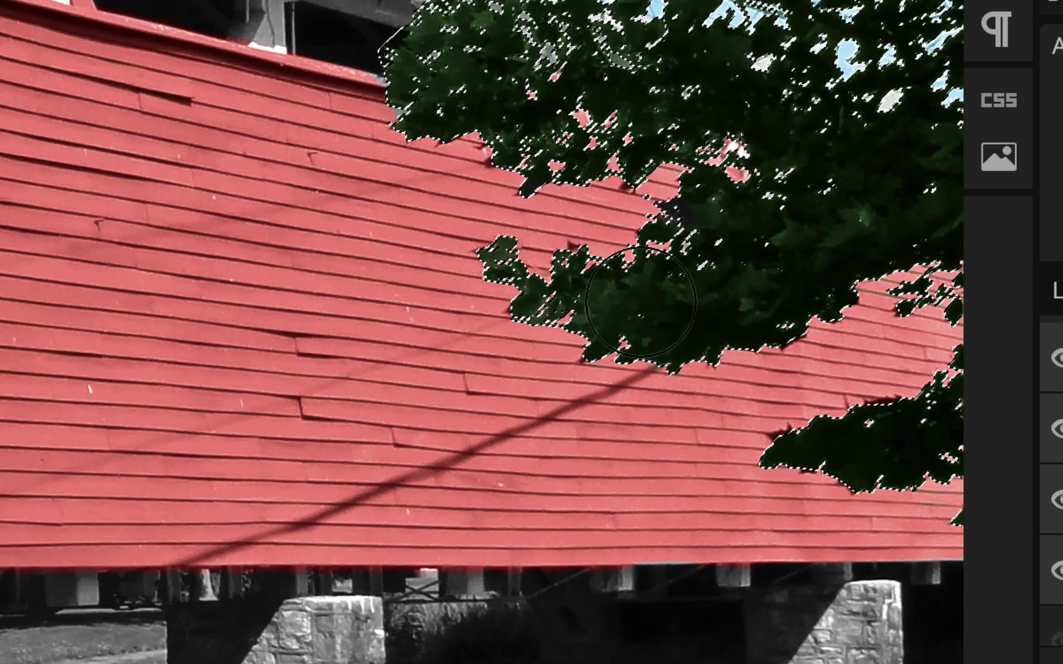
{"action": "scroll", "coordinate": [1051, 462], "scroll_direction": "down", "scroll_amount": 2}
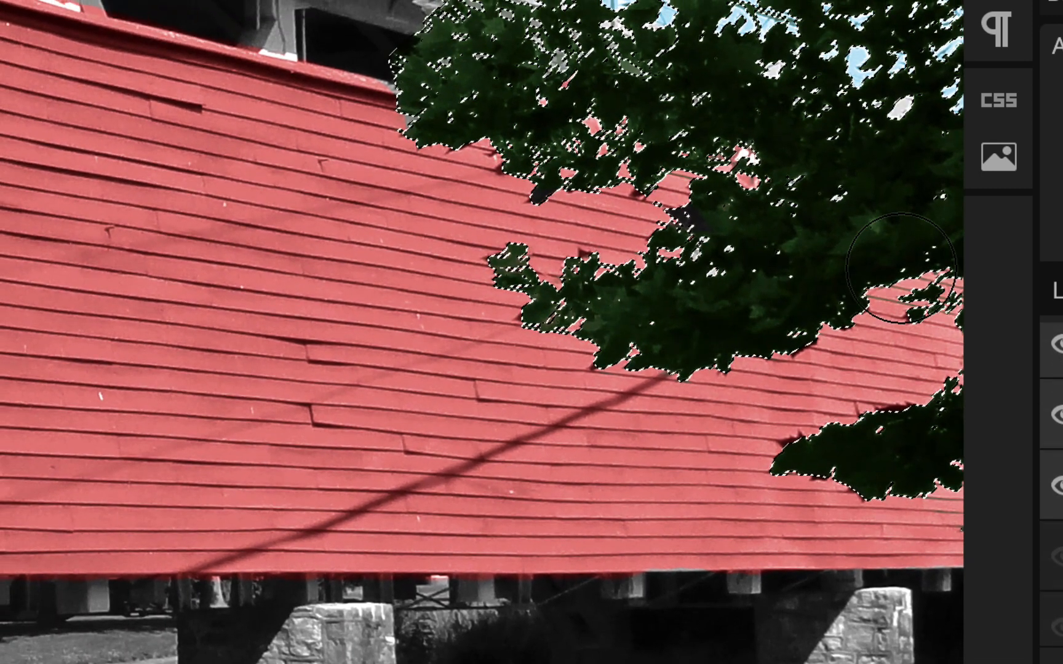
{"action": "scroll", "coordinate": [614, 325], "scroll_direction": "right", "scroll_amount": 2}
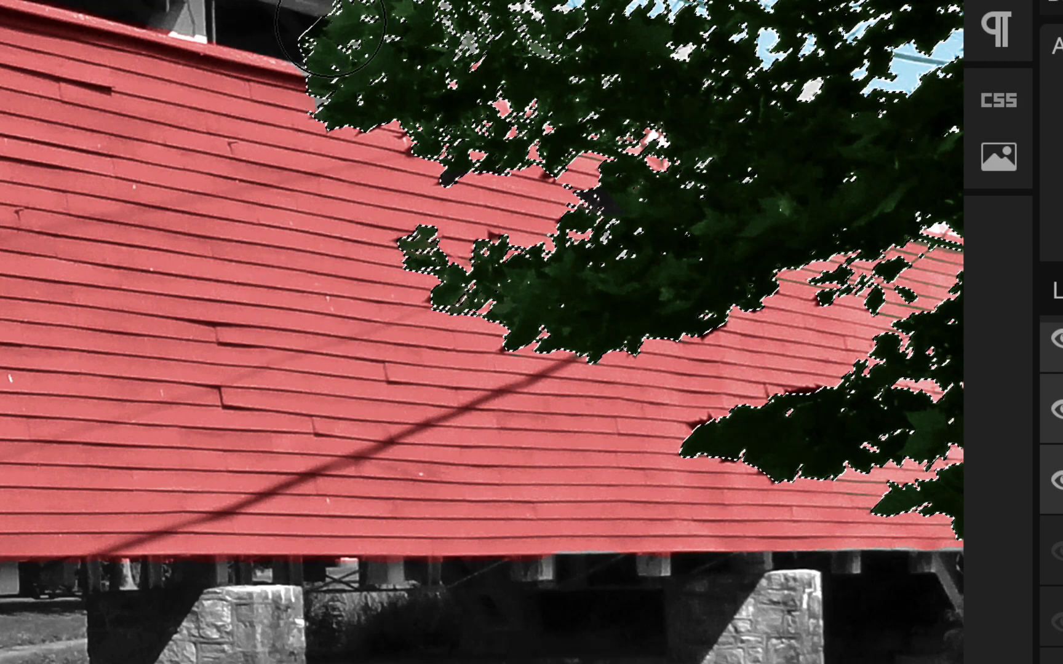
{"action": "scroll", "coordinate": [263, 349], "scroll_direction": "left", "scroll_amount": 1}
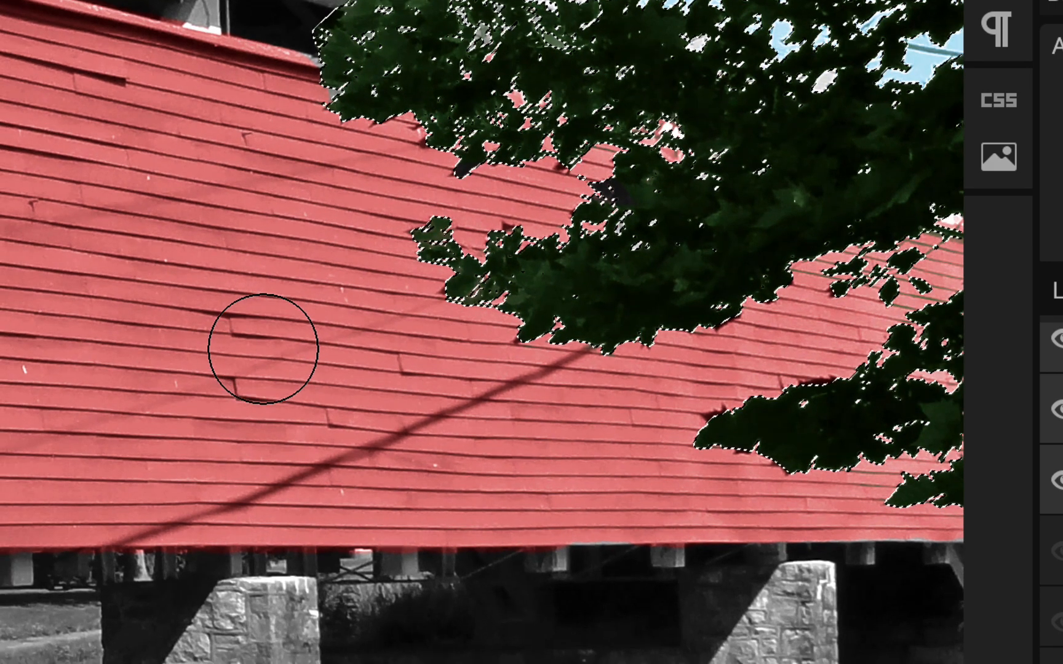
{"action": "scroll", "coordinate": [264, 349], "scroll_direction": "down", "scroll_amount": 2}
{"action": "scroll", "coordinate": [262, 348], "scroll_direction": "down", "scroll_amount": 2}
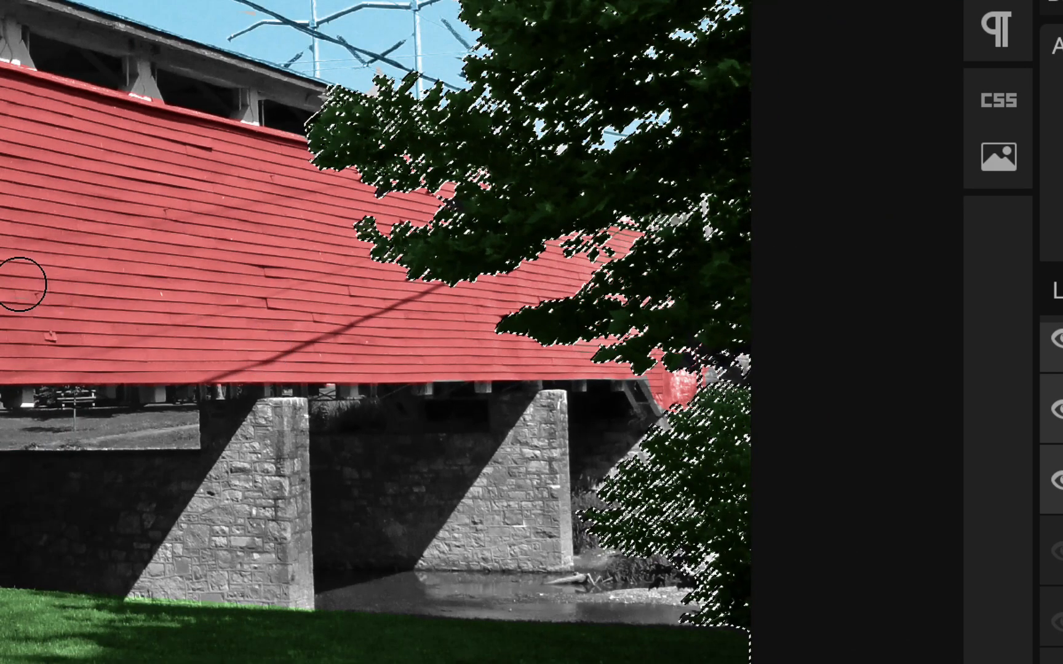
{"action": "scroll", "coordinate": [20, 285], "scroll_direction": "left", "scroll_amount": 10}
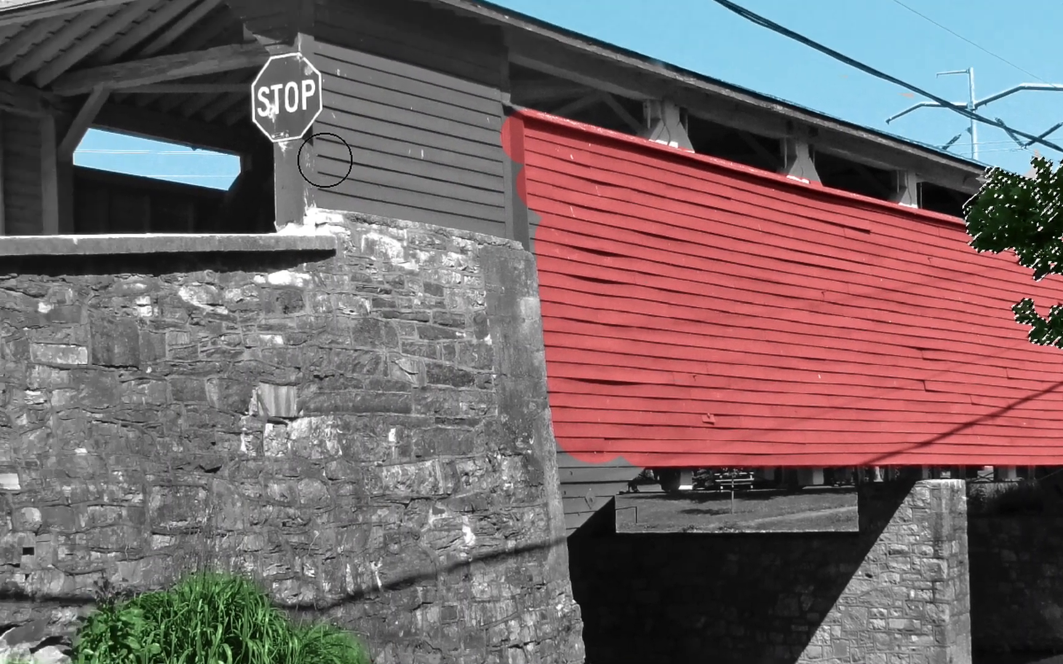
{"action": "left_click_drag", "start_coordinate": [170, 86], "coordinate": [312, 100]}
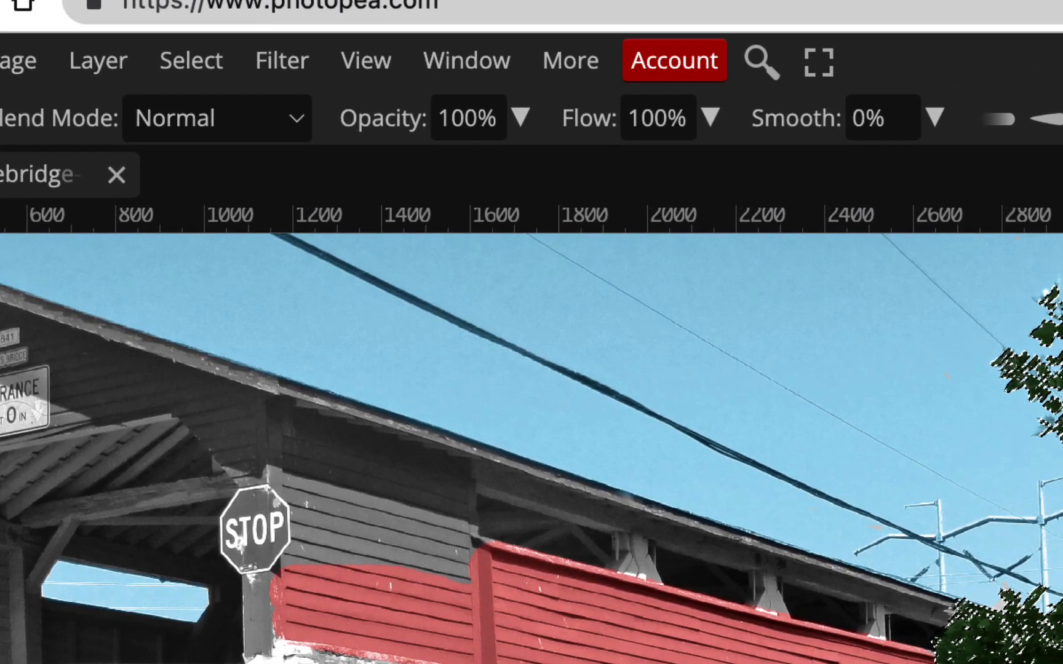
{"action": "left_click", "coordinate": [195, 61]}
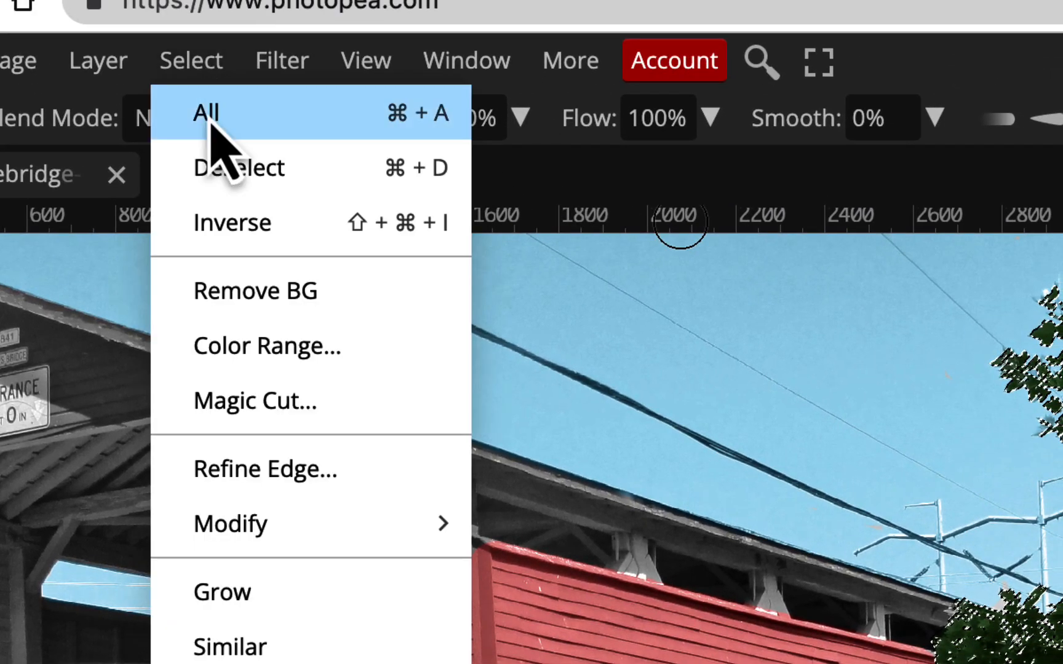
{"action": "left_click", "coordinate": [217, 165]}
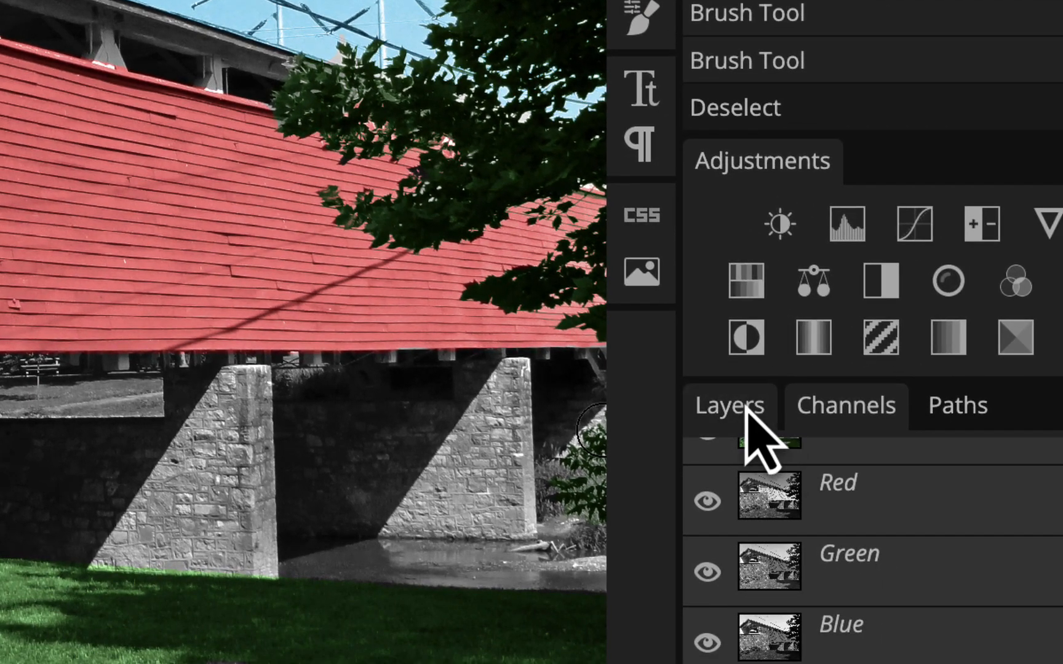
Select the stone layer and set its blend mode to Color.
{"action": "left_click", "coordinate": [746, 410]}
{"action": "scroll", "coordinate": [845, 572], "scroll_direction": "down", "scroll_amount": 3}
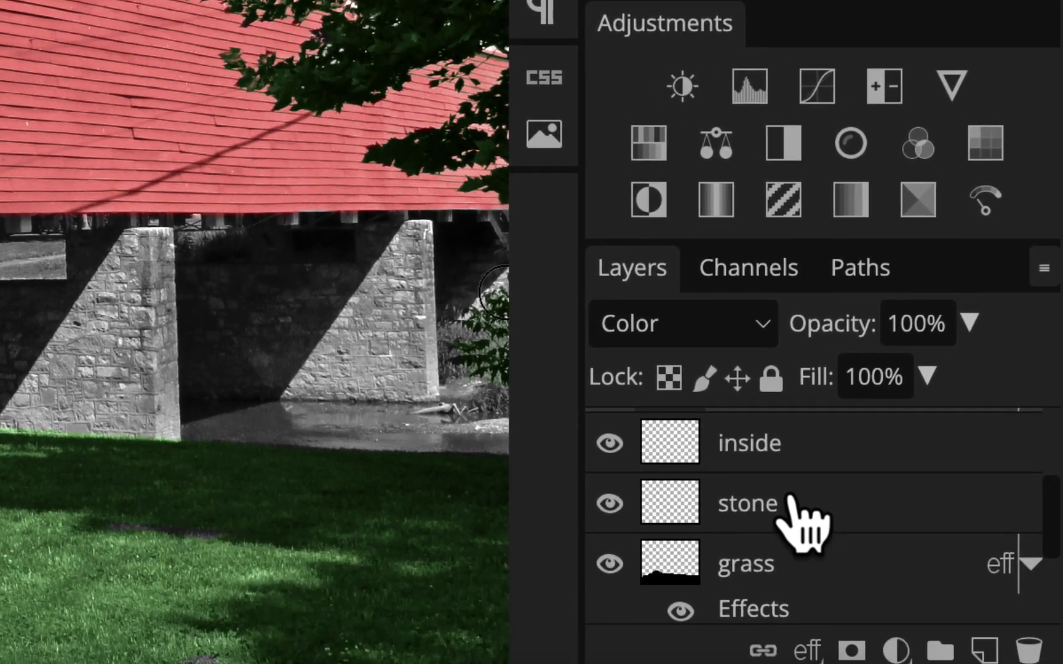
{"action": "left_click", "coordinate": [790, 501]}
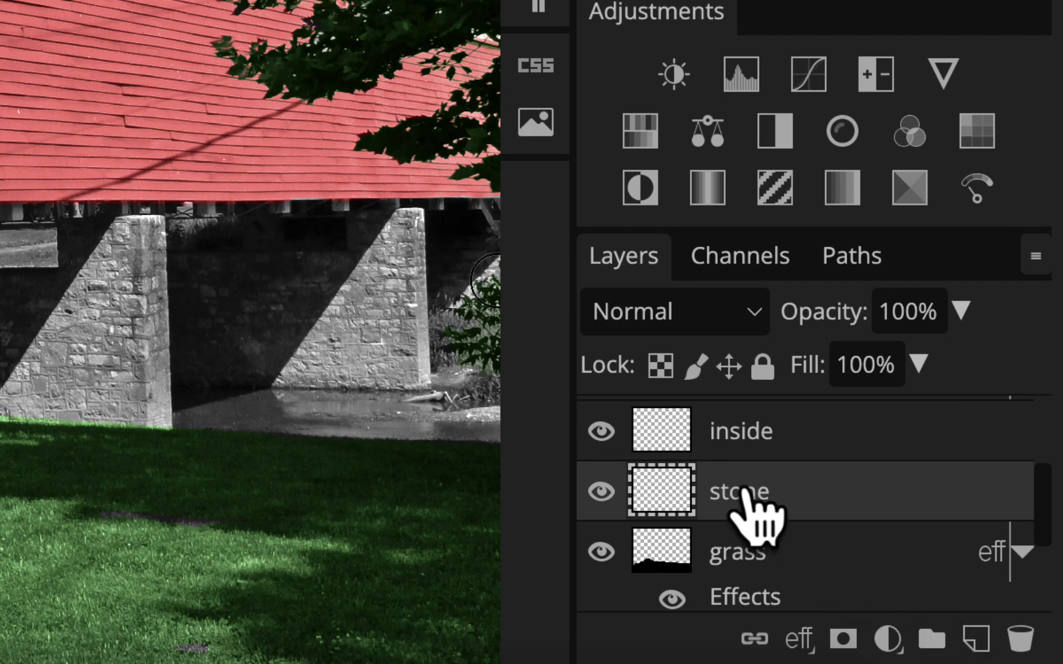
{"action": "left_click", "coordinate": [640, 321]}
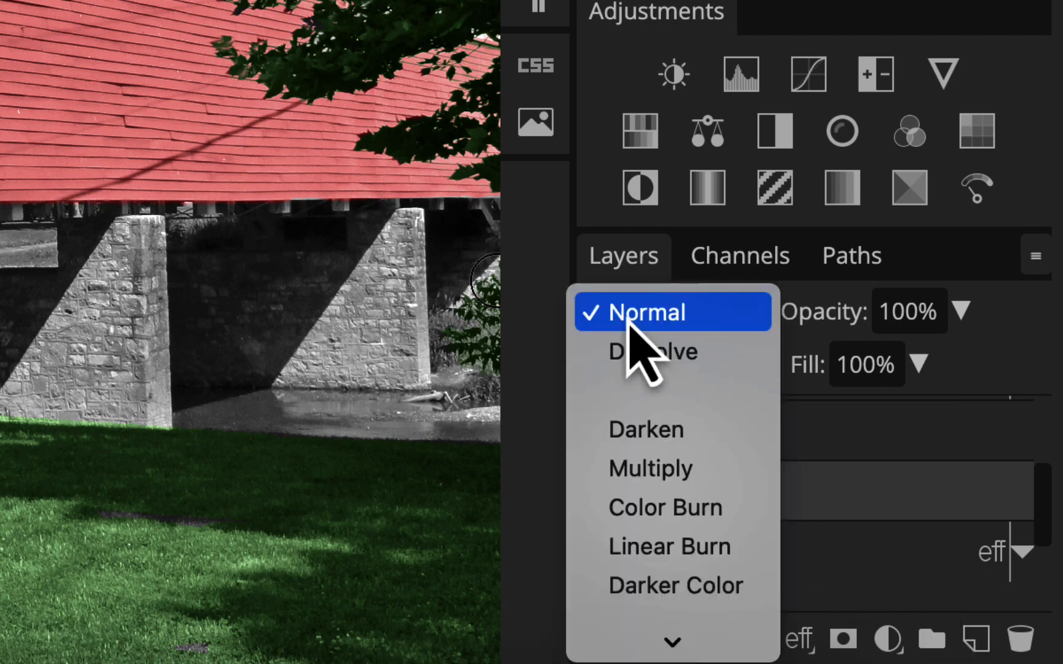
{"action": "scroll", "coordinate": [640, 368], "scroll_direction": "down", "scroll_amount": 8}
{"action": "scroll", "coordinate": [630, 527], "scroll_direction": "down", "scroll_amount": 5}
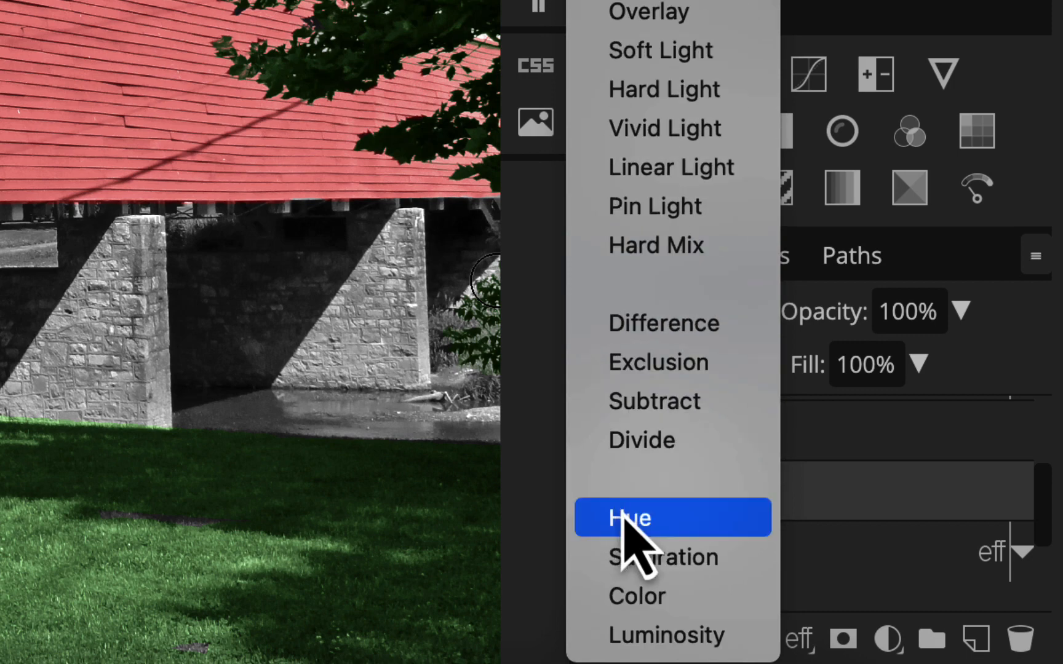
{"action": "left_click", "coordinate": [643, 598]}
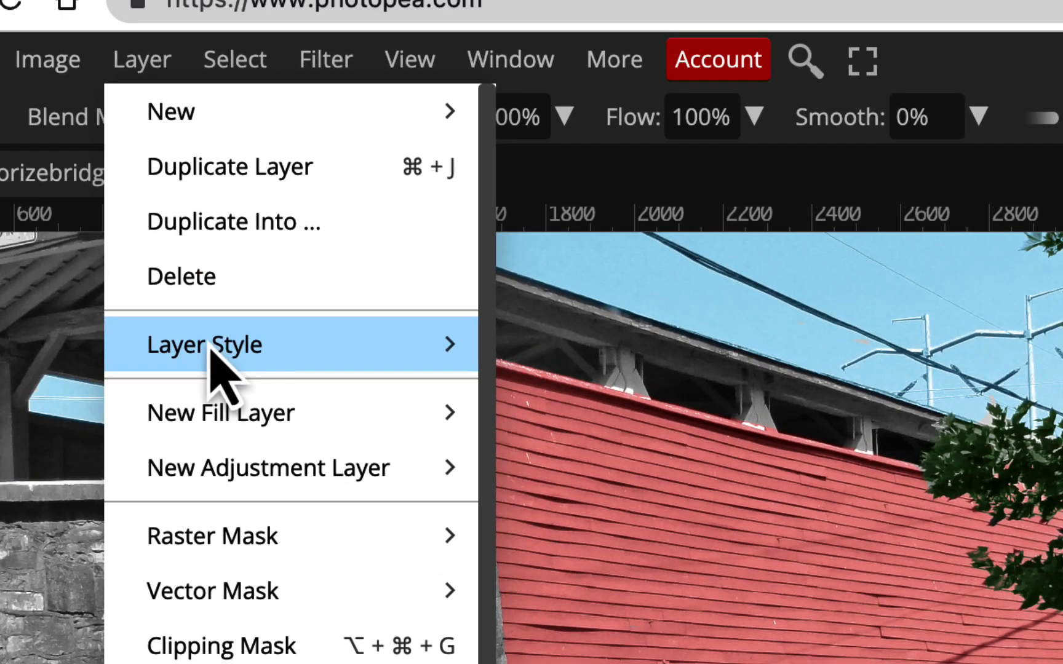
Add a Color Overlay style to the stone layer in a light tan at 76% opacity with the Color blend mode and apply it.
{"action": "mouse_move", "coordinate": [285, 379]}
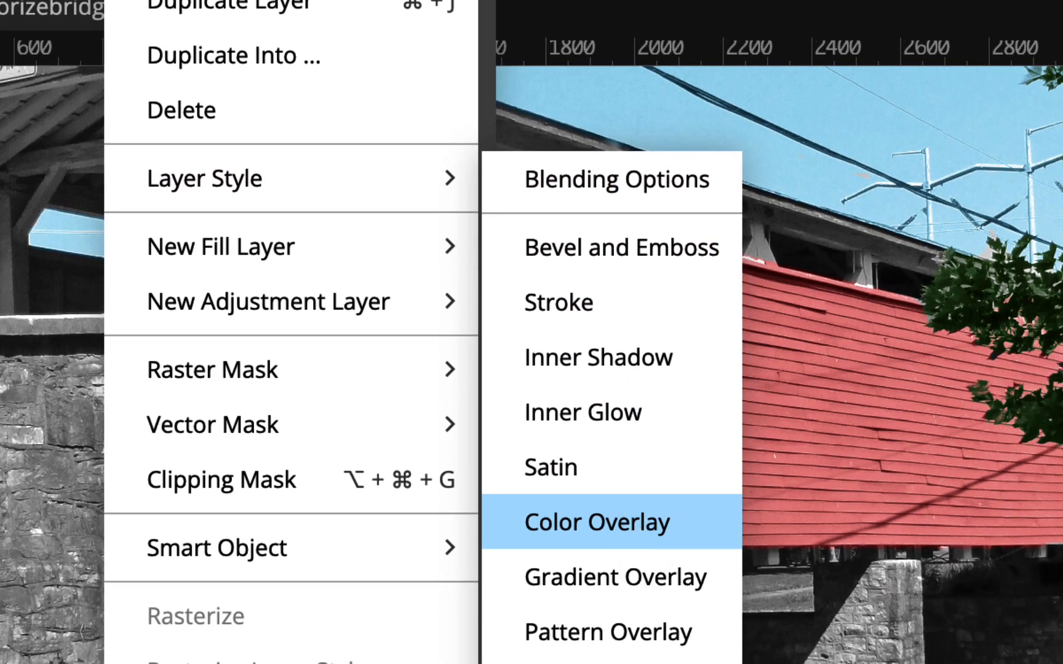
{"action": "left_click", "coordinate": [627, 523]}
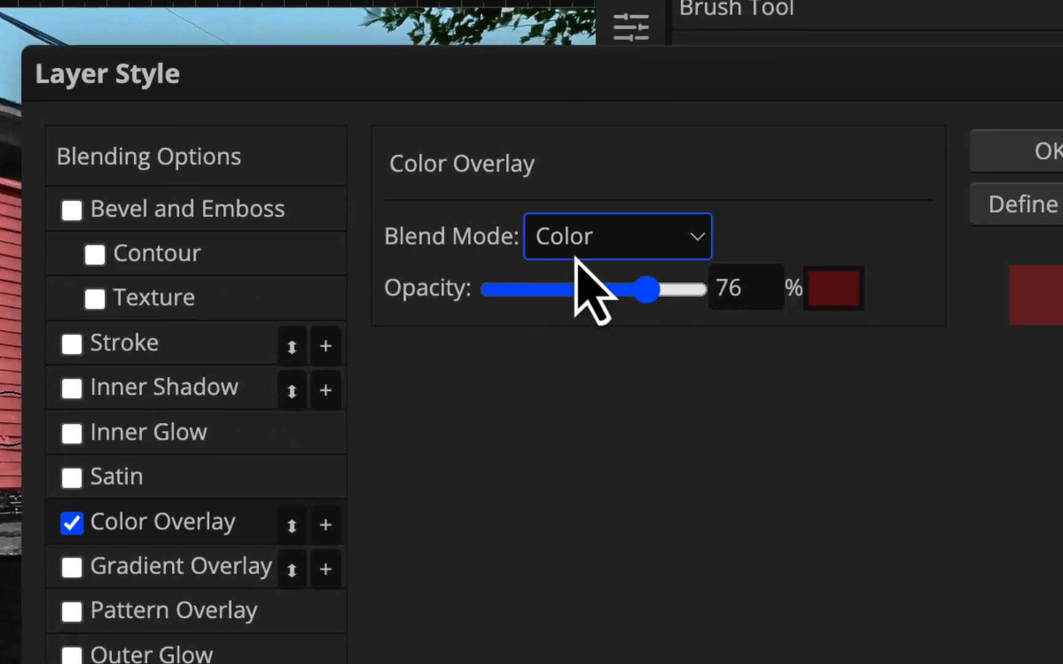
{"action": "left_click", "coordinate": [833, 289]}
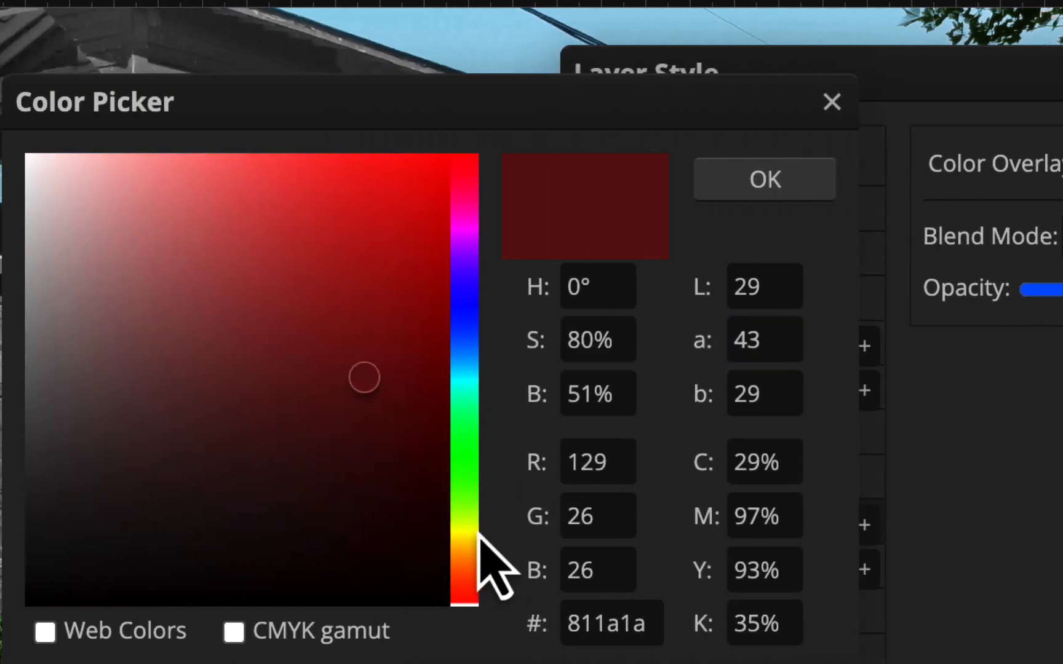
{"action": "left_click", "coordinate": [471, 545]}
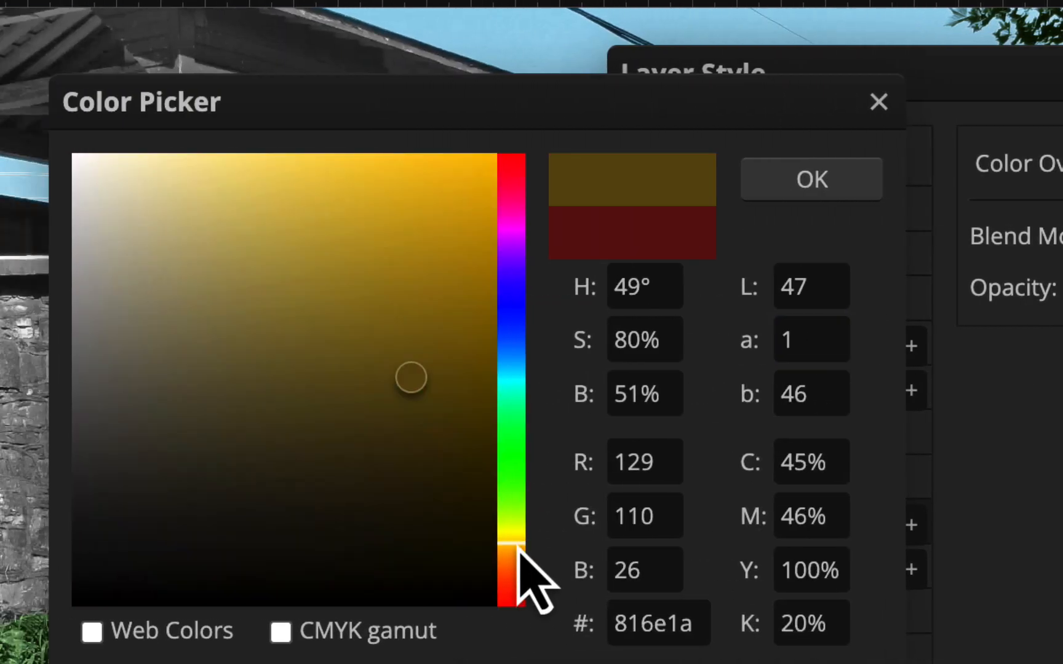
{"action": "mouse_move", "coordinate": [518, 550]}
{"action": "left_mouse_down"}
{"action": "mouse_move", "coordinate": [518, 504]}
{"action": "mouse_move", "coordinate": [519, 554]}
{"action": "left_mouse_up"}
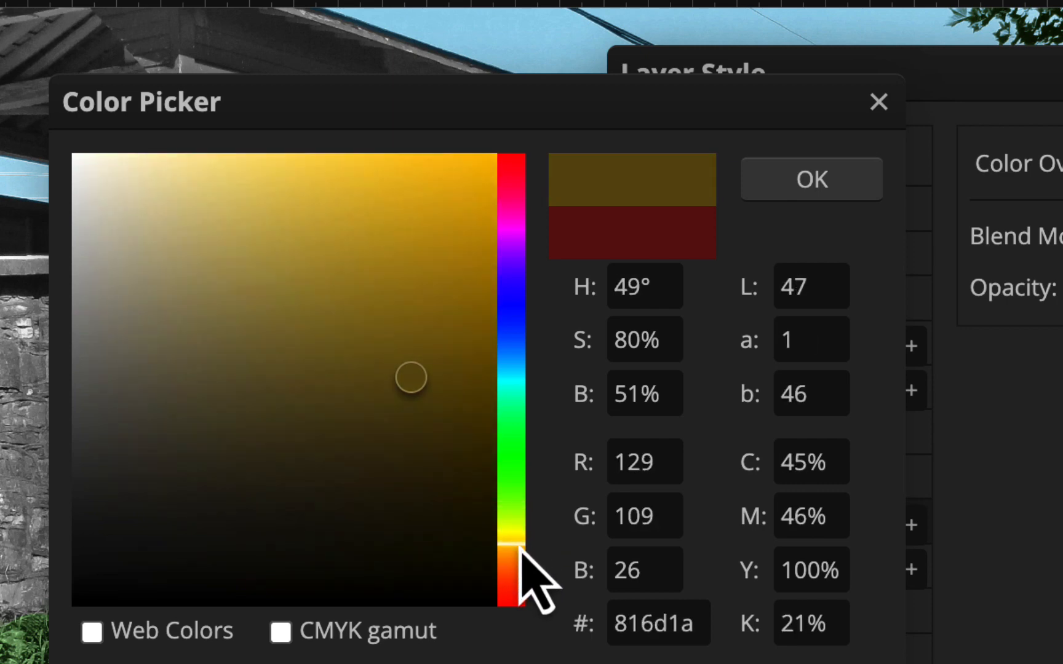
{"action": "left_click", "coordinate": [192, 173]}
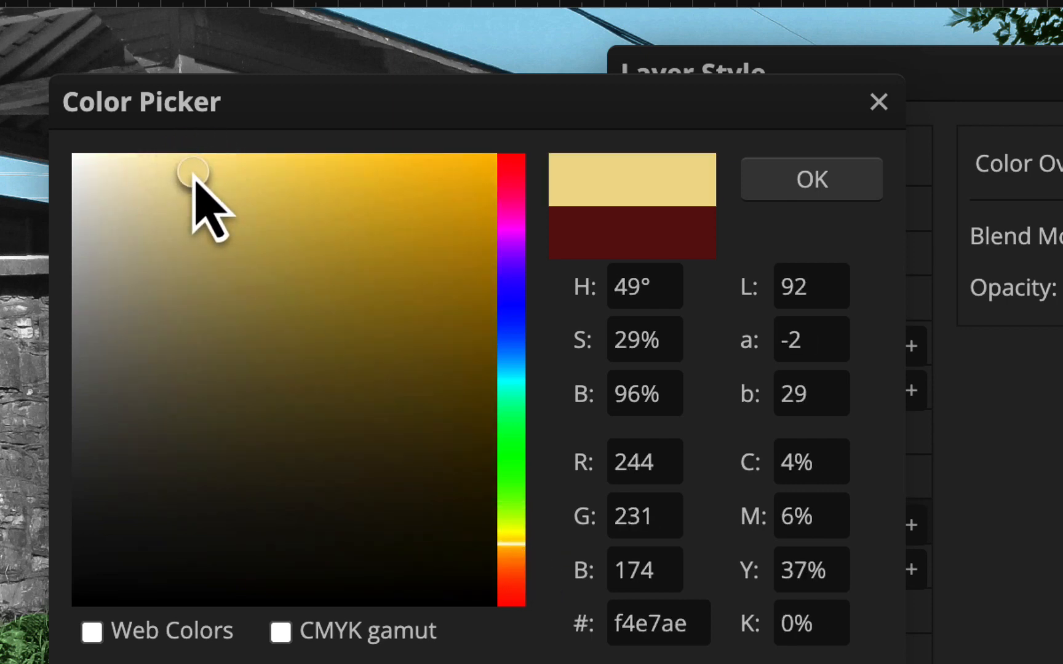
{"action": "left_click", "coordinate": [515, 550]}
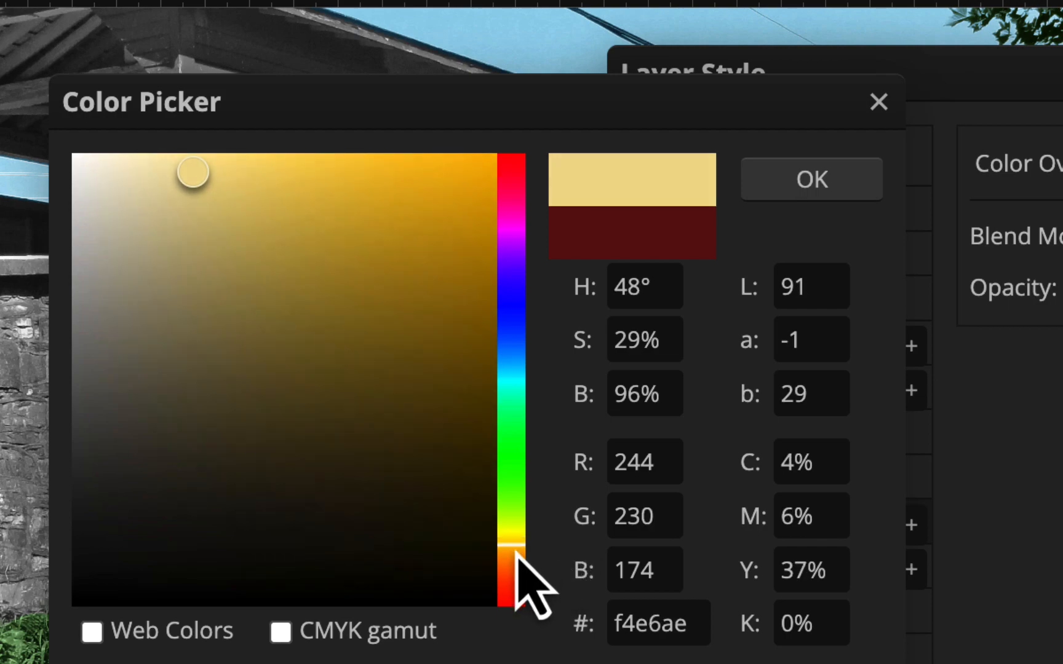
{"action": "left_click_drag", "start_coordinate": [516, 550], "coordinate": [515, 560]}
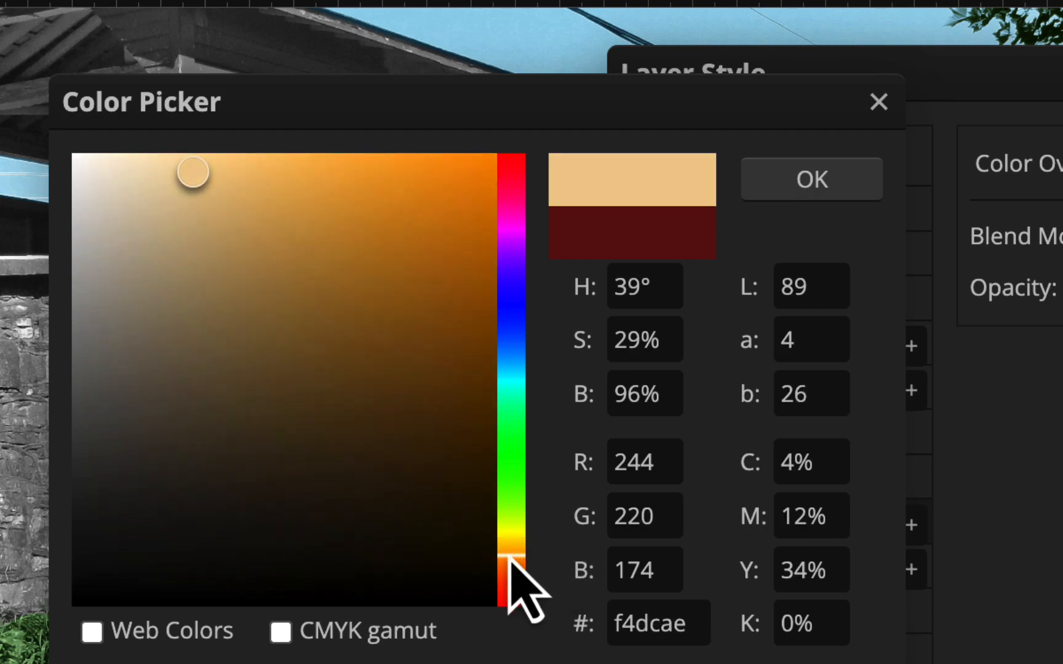
{"action": "left_click", "coordinate": [186, 186]}
{"action": "left_click", "coordinate": [843, 185]}
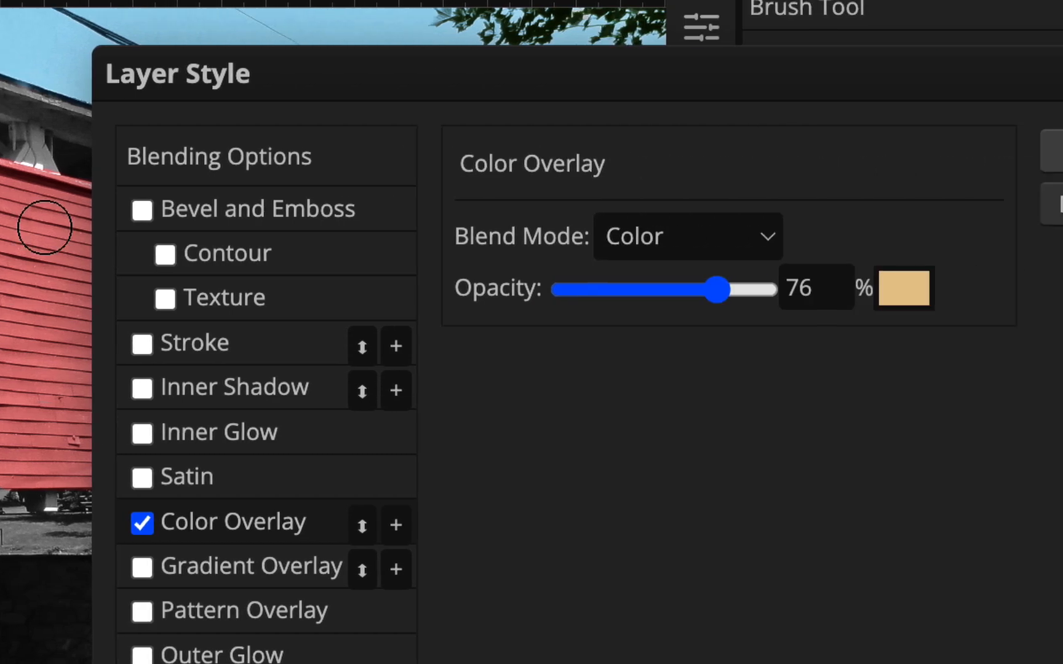
{"action": "left_click", "coordinate": [877, 151]}
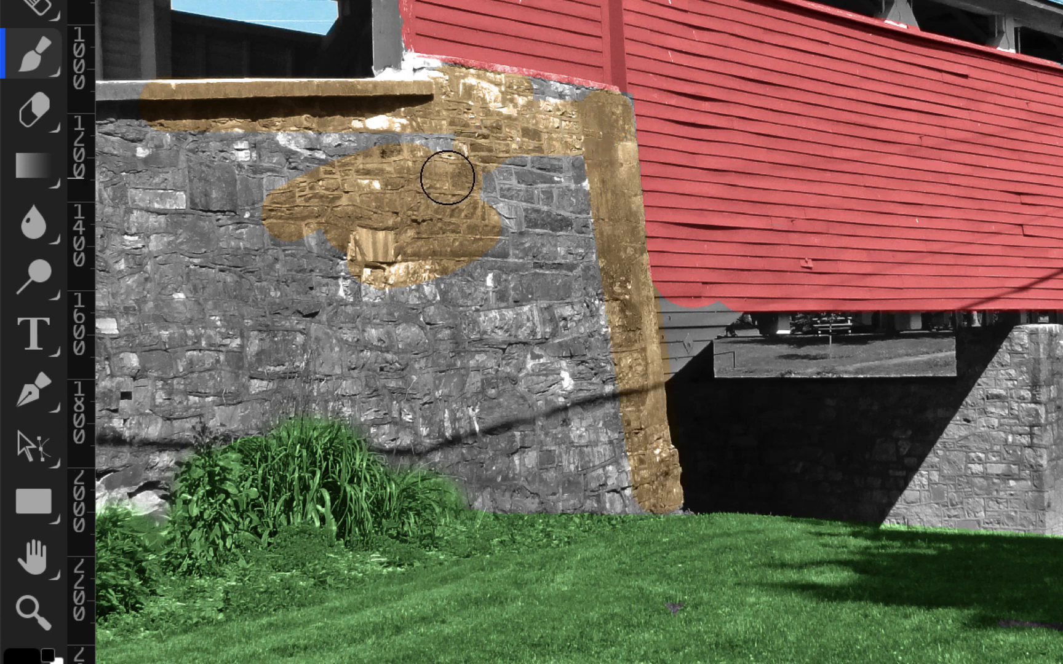
Paint over the stone wall next to the red siding on the stone layer and set its Color Overlay opacity to 57%.
{"action": "mouse_move", "coordinate": [513, 172]}
{"action": "left_mouse_down"}
{"action": "mouse_move", "coordinate": [572, 159]}
{"action": "mouse_move", "coordinate": [561, 291]}
{"action": "mouse_move", "coordinate": [488, 252]}
{"action": "mouse_move", "coordinate": [457, 251]}
{"action": "mouse_move", "coordinate": [485, 297]}
{"action": "mouse_move", "coordinate": [558, 289]}
{"action": "mouse_move", "coordinate": [600, 353]}
{"action": "left_mouse_up"}
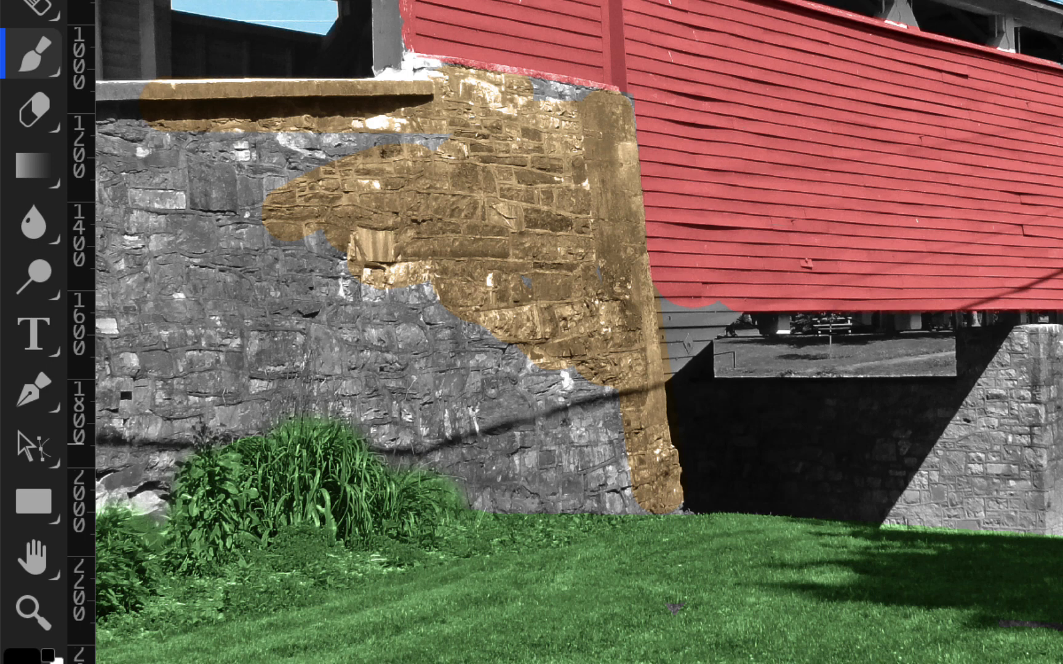
{"action": "double_click", "coordinate": [1062, 443]}
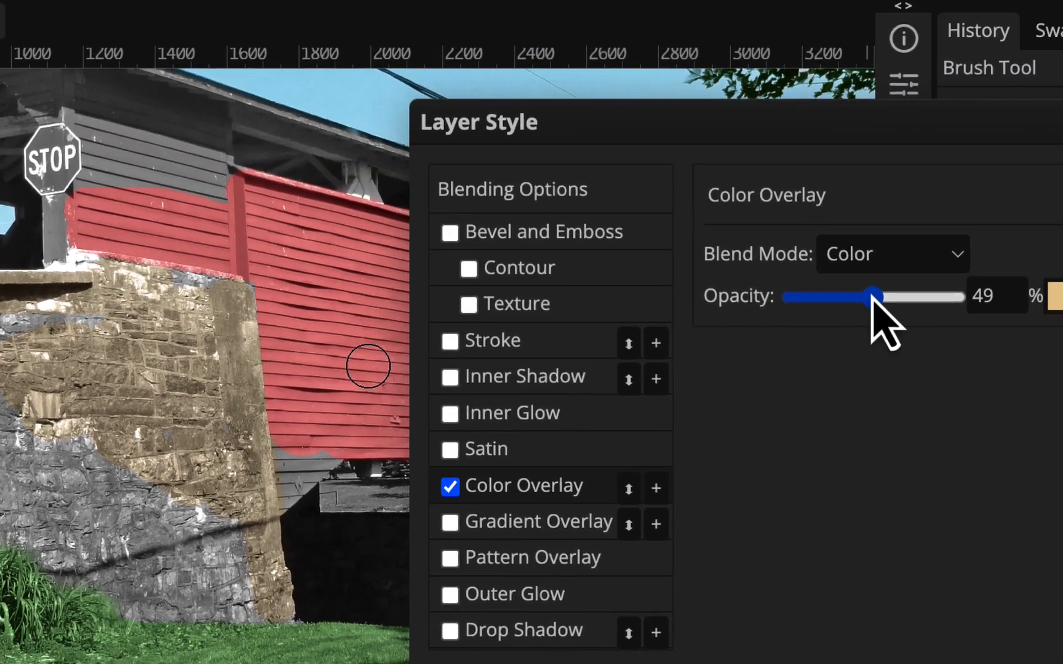
{"action": "left_click_drag", "start_coordinate": [1062, 116], "coordinate": [1062, 115]}
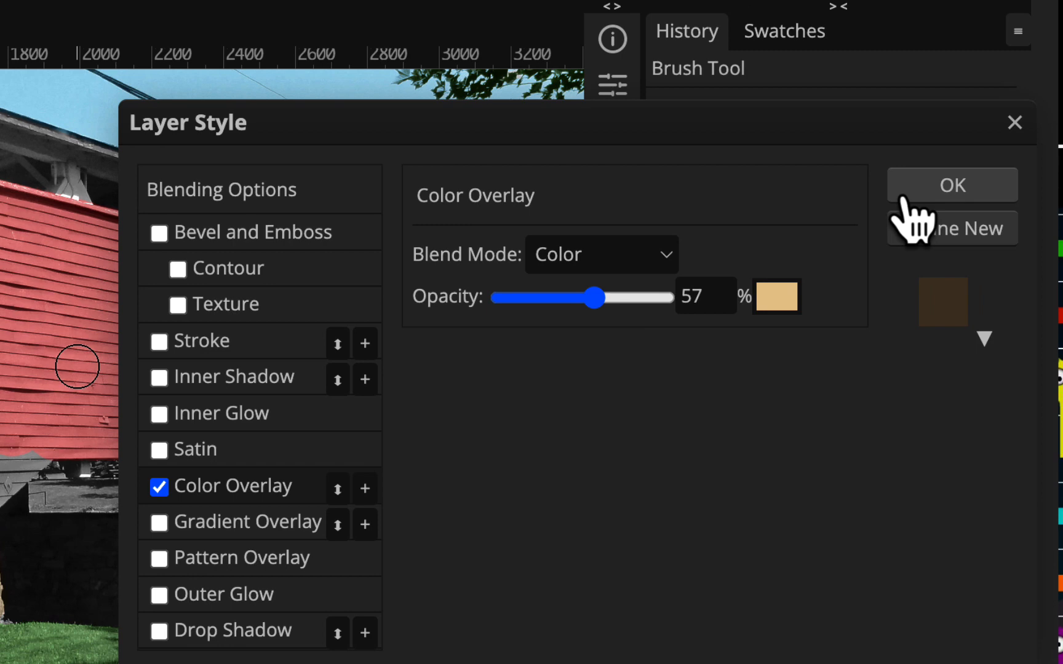
{"action": "left_click", "coordinate": [1062, 198]}
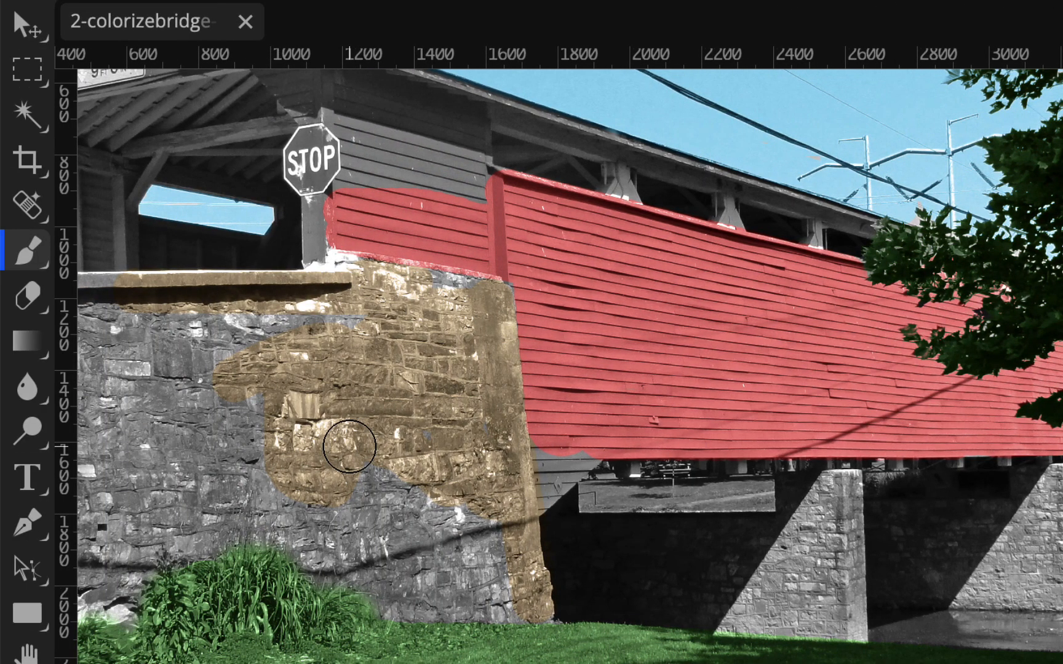
Paint the rest of the large stone wall beneath the bridge entrance on the stone layer, down to the grass and the image edge.
{"action": "mouse_move", "coordinate": [349, 446]}
{"action": "left_mouse_down"}
{"action": "mouse_move", "coordinate": [247, 401]}
{"action": "mouse_move", "coordinate": [146, 396]}
{"action": "mouse_move", "coordinate": [289, 462]}
{"action": "mouse_move", "coordinate": [393, 483]}
{"action": "mouse_move", "coordinate": [437, 524]}
{"action": "mouse_move", "coordinate": [445, 517]}
{"action": "mouse_move", "coordinate": [304, 408]}
{"action": "left_mouse_up"}
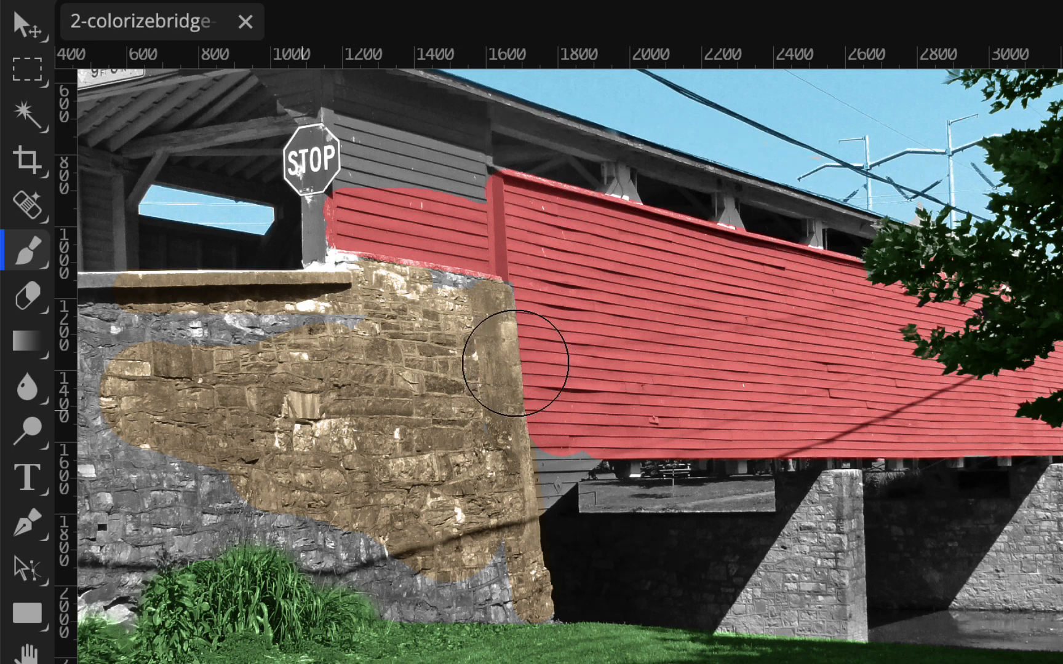
{"action": "mouse_move", "coordinate": [515, 363]}
{"action": "left_mouse_down"}
{"action": "mouse_move", "coordinate": [281, 372]}
{"action": "mouse_move", "coordinate": [311, 355]}
{"action": "mouse_move", "coordinate": [188, 343]}
{"action": "mouse_move", "coordinate": [148, 362]}
{"action": "mouse_move", "coordinate": [196, 507]}
{"action": "mouse_move", "coordinate": [296, 507]}
{"action": "left_mouse_up"}
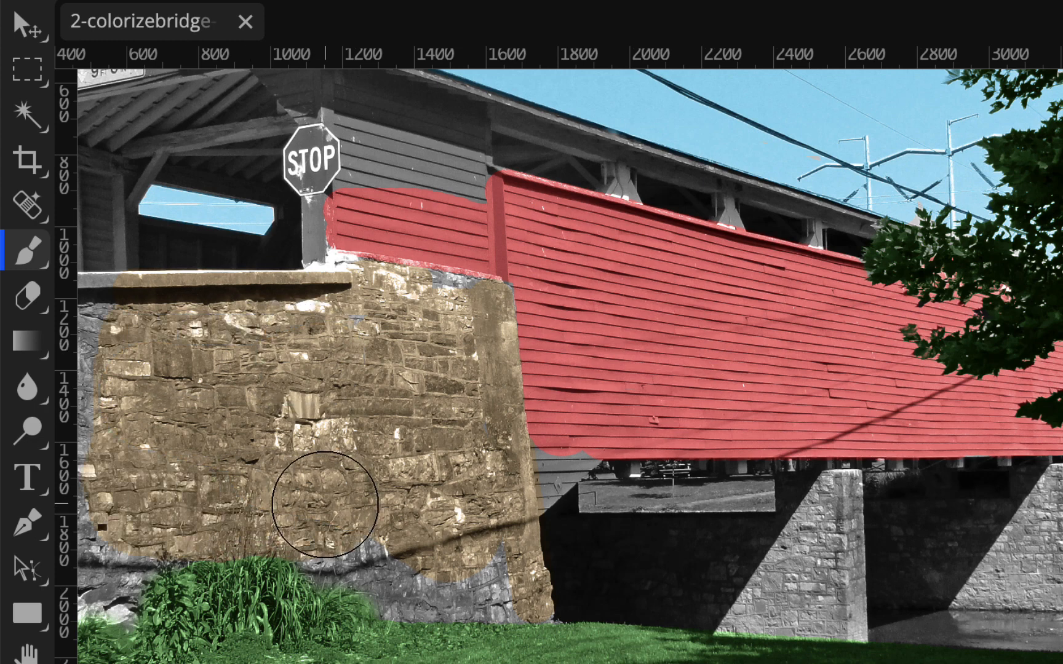
{"action": "mouse_move", "coordinate": [325, 504]}
{"action": "left_mouse_down"}
{"action": "mouse_move", "coordinate": [382, 542]}
{"action": "mouse_move", "coordinate": [391, 563]}
{"action": "mouse_move", "coordinate": [473, 577]}
{"action": "left_mouse_up"}
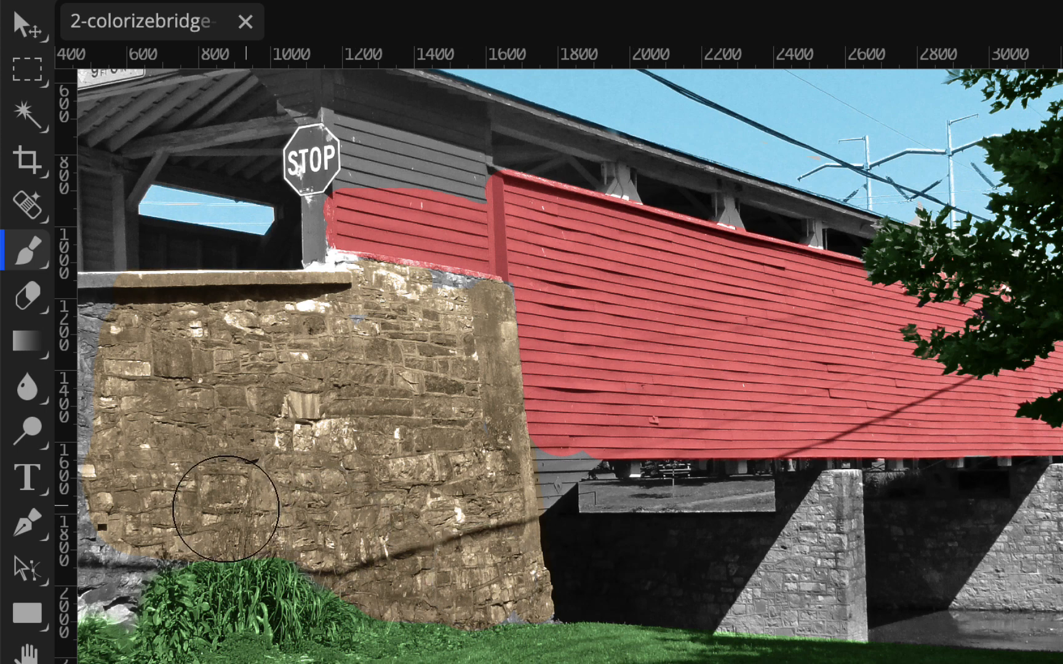
{"action": "scroll", "coordinate": [223, 510], "scroll_direction": "left", "scroll_amount": 4}
{"action": "scroll", "coordinate": [224, 510], "scroll_direction": "up", "scroll_amount": 1}
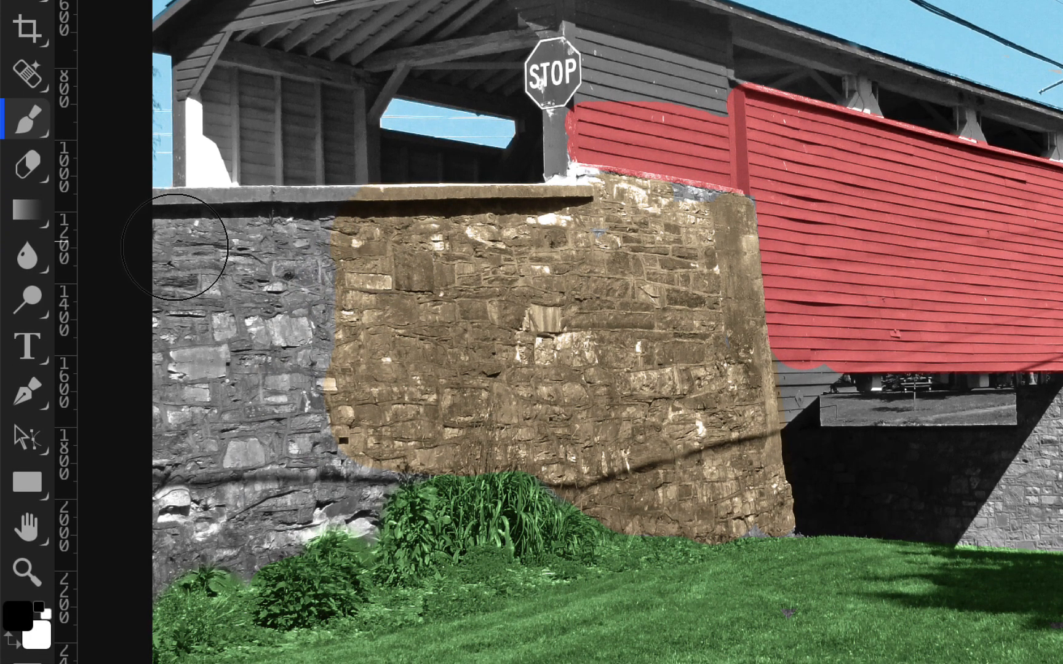
{"action": "mouse_move", "coordinate": [232, 262]}
{"action": "left_mouse_down"}
{"action": "mouse_move", "coordinate": [240, 403]}
{"action": "mouse_move", "coordinate": [304, 345]}
{"action": "mouse_move", "coordinate": [265, 304]}
{"action": "mouse_move", "coordinate": [198, 329]}
{"action": "mouse_move", "coordinate": [194, 396]}
{"action": "mouse_move", "coordinate": [304, 400]}
{"action": "mouse_move", "coordinate": [355, 384]}
{"action": "mouse_move", "coordinate": [287, 406]}
{"action": "mouse_move", "coordinate": [395, 315]}
{"action": "mouse_move", "coordinate": [301, 425]}
{"action": "mouse_move", "coordinate": [308, 460]}
{"action": "mouse_move", "coordinate": [335, 463]}
{"action": "mouse_move", "coordinate": [330, 491]}
{"action": "mouse_move", "coordinate": [309, 474]}
{"action": "mouse_move", "coordinate": [201, 510]}
{"action": "mouse_move", "coordinate": [176, 524]}
{"action": "mouse_move", "coordinate": [197, 529]}
{"action": "mouse_move", "coordinate": [172, 539]}
{"action": "mouse_move", "coordinate": [217, 513]}
{"action": "mouse_move", "coordinate": [265, 518]}
{"action": "mouse_move", "coordinate": [307, 489]}
{"action": "mouse_move", "coordinate": [335, 485]}
{"action": "mouse_move", "coordinate": [361, 468]}
{"action": "mouse_move", "coordinate": [395, 413]}
{"action": "mouse_move", "coordinate": [360, 431]}
{"action": "left_mouse_up"}
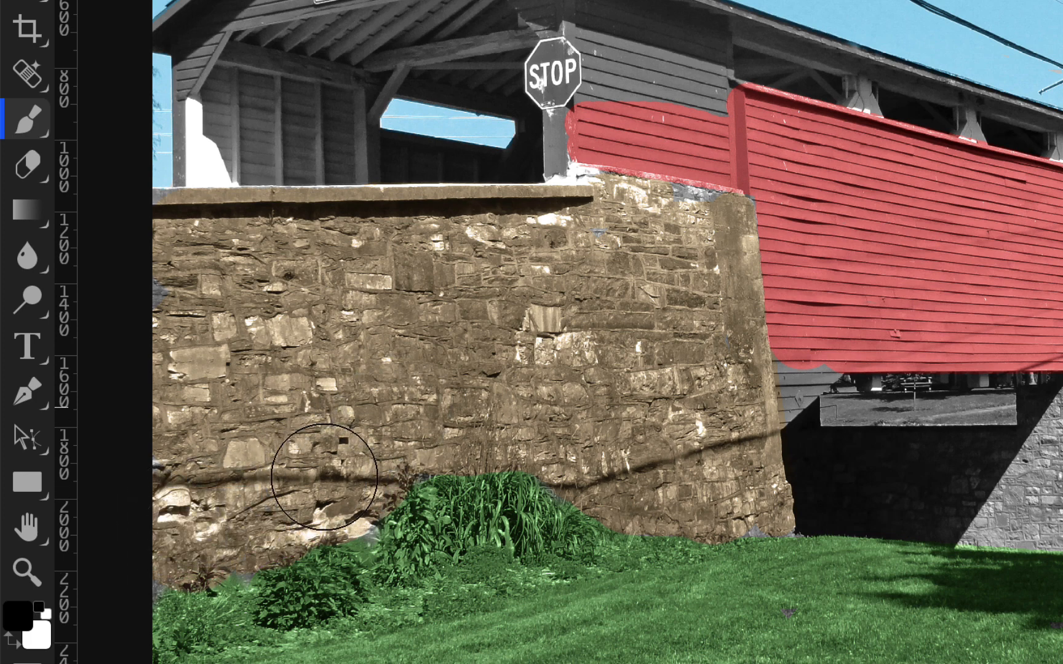
Look over the siding, stone piers and bridge entrance for areas still without color.
{"action": "scroll", "coordinate": [569, 368], "scroll_direction": "right", "scroll_amount": 7}
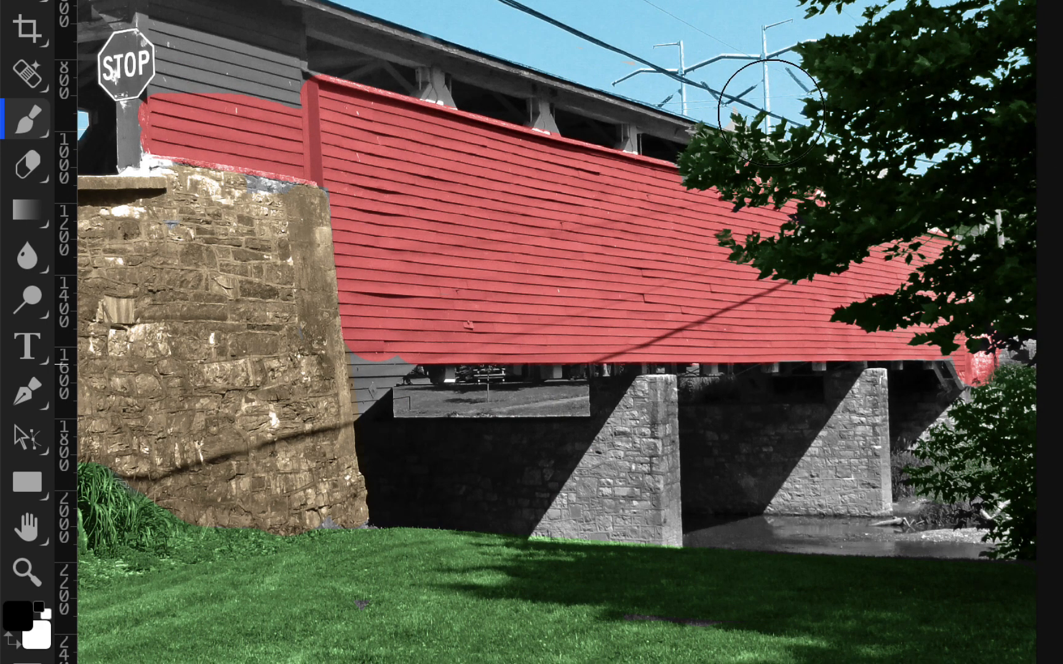
{"action": "scroll", "coordinate": [731, 181], "scroll_direction": "up", "scroll_amount": 3}
{"action": "scroll", "coordinate": [731, 180], "scroll_direction": "left", "scroll_amount": 3}
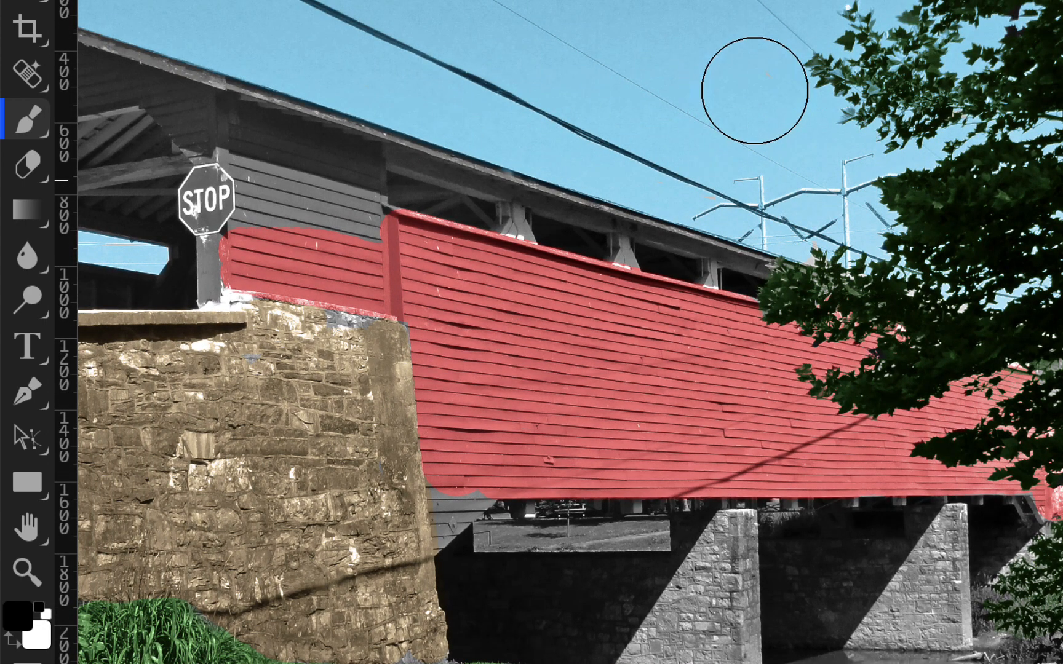
{"action": "scroll", "coordinate": [771, 344], "scroll_direction": "left", "scroll_amount": 5}
{"action": "scroll", "coordinate": [771, 344], "scroll_direction": "down", "scroll_amount": 1}
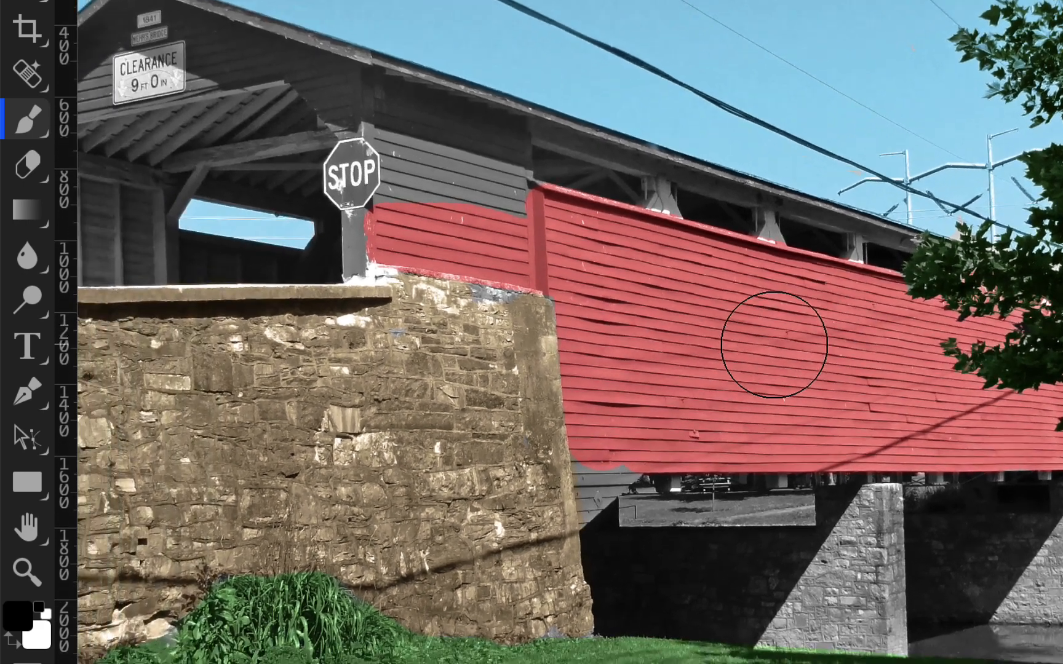
{"action": "scroll", "coordinate": [720, 348], "scroll_direction": "left", "scroll_amount": 3}
{"action": "scroll", "coordinate": [720, 348], "scroll_direction": "up", "scroll_amount": 1}
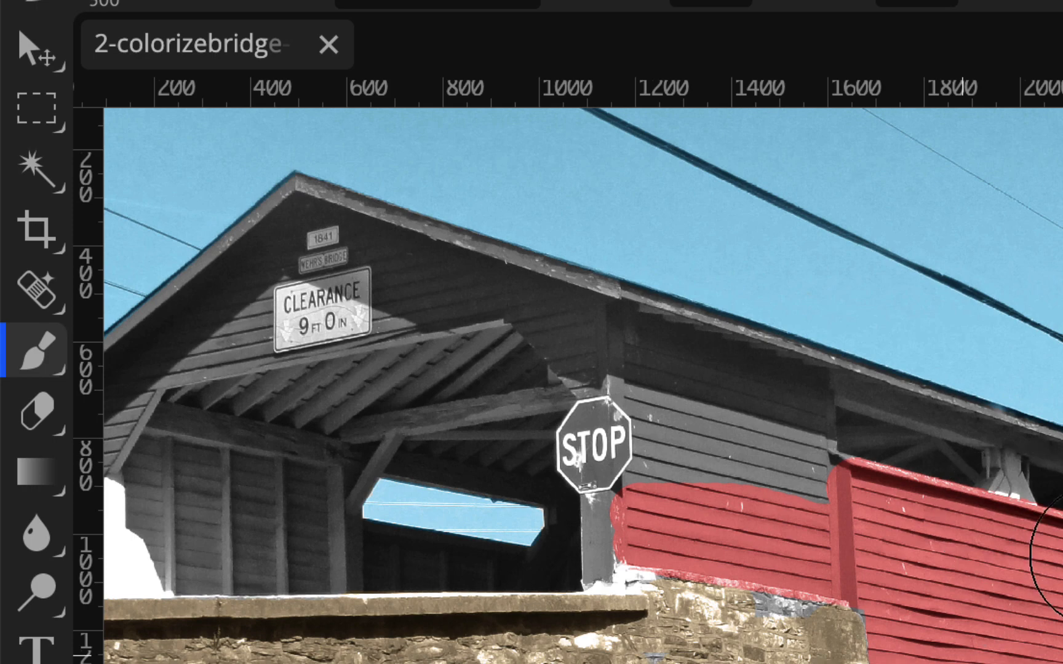
Save the colorized bridge document.
{"action": "key", "text": "ctrl+minus"}
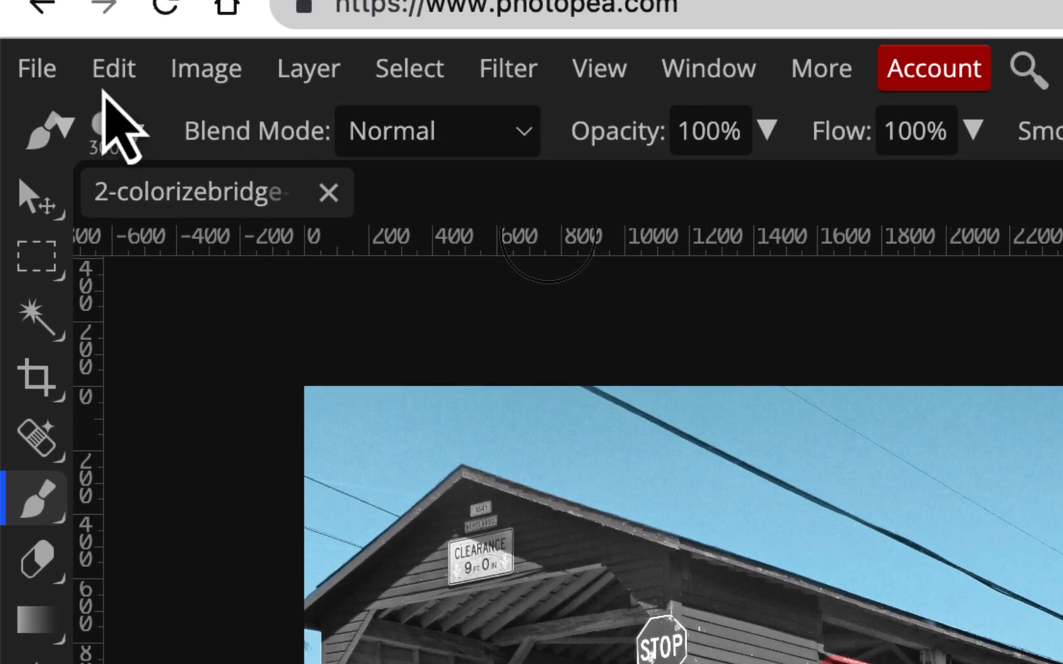
{"action": "left_click", "coordinate": [42, 75]}
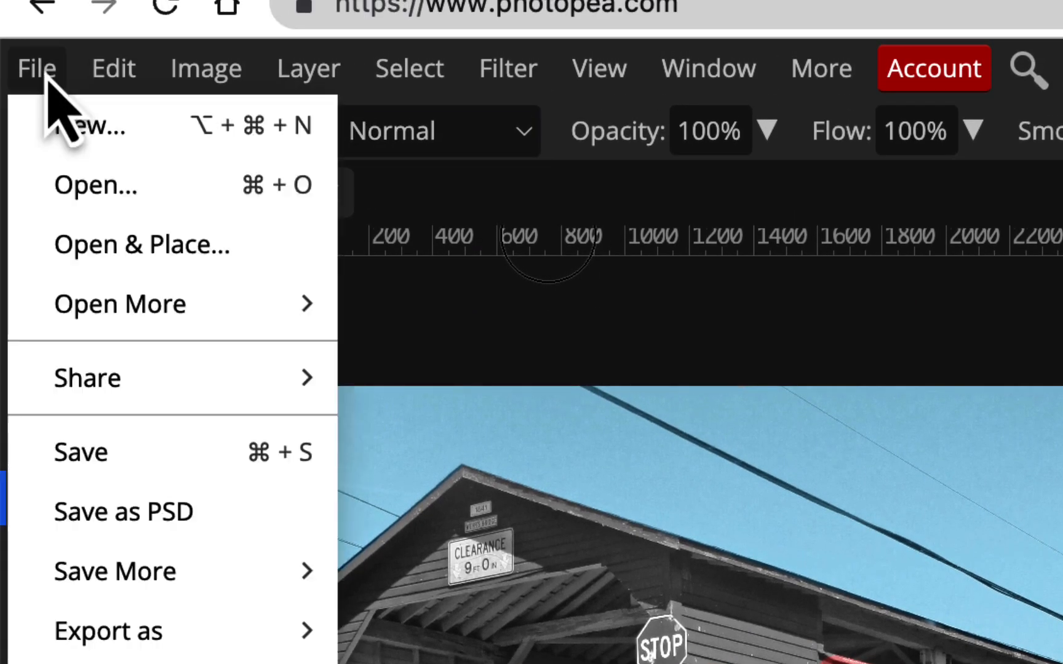
{"action": "left_click", "coordinate": [161, 460]}
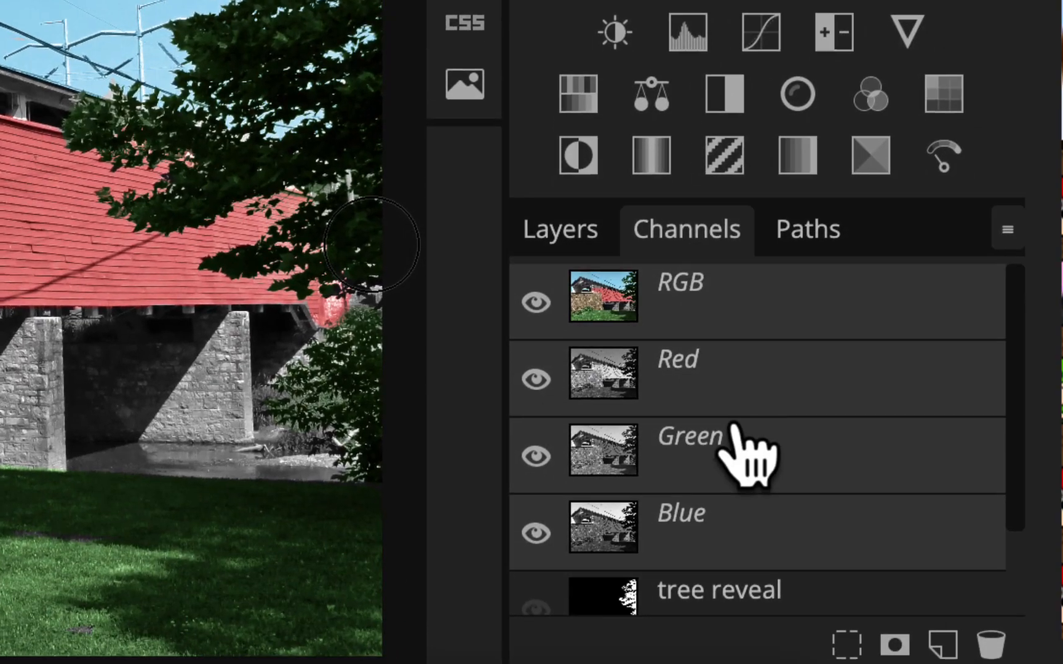
Examine the saved channels by showing and hiding the tree reveal overlay on the image.
{"action": "scroll", "coordinate": [742, 450], "scroll_direction": "down", "scroll_amount": 2}
{"action": "scroll", "coordinate": [757, 505], "scroll_direction": "up", "scroll_amount": 2}
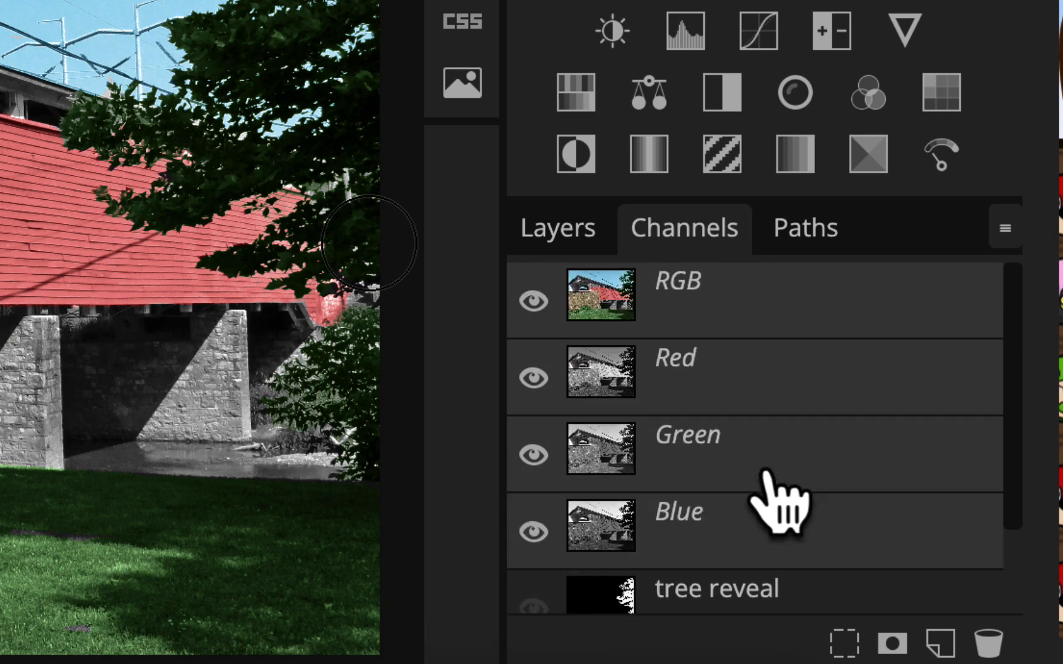
{"action": "scroll", "coordinate": [766, 332], "scroll_direction": "down", "scroll_amount": 2}
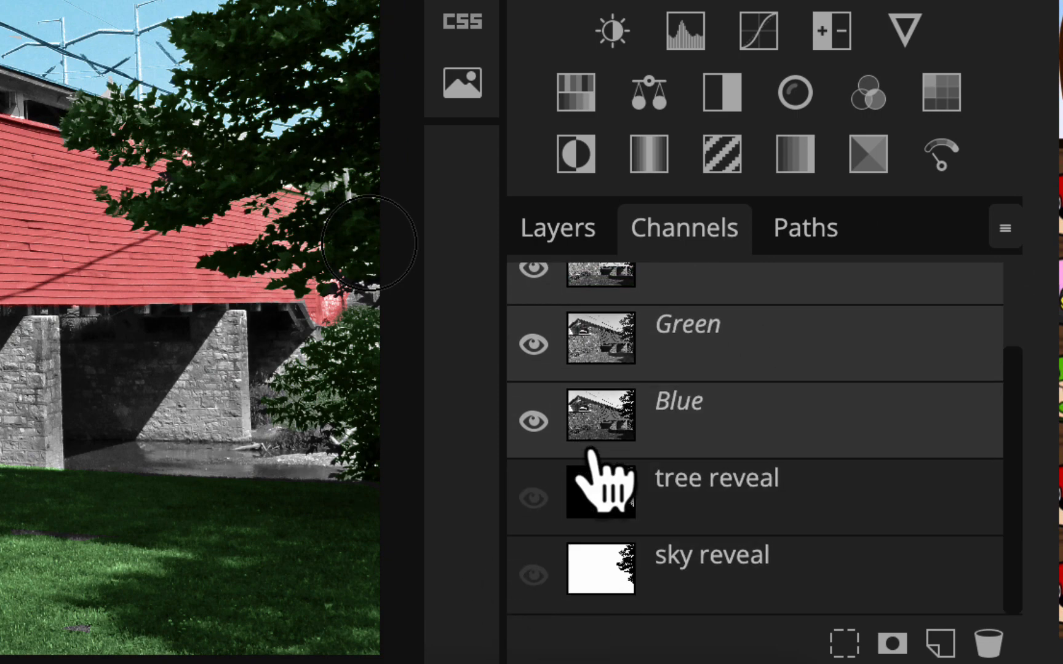
{"action": "left_click", "coordinate": [534, 497]}
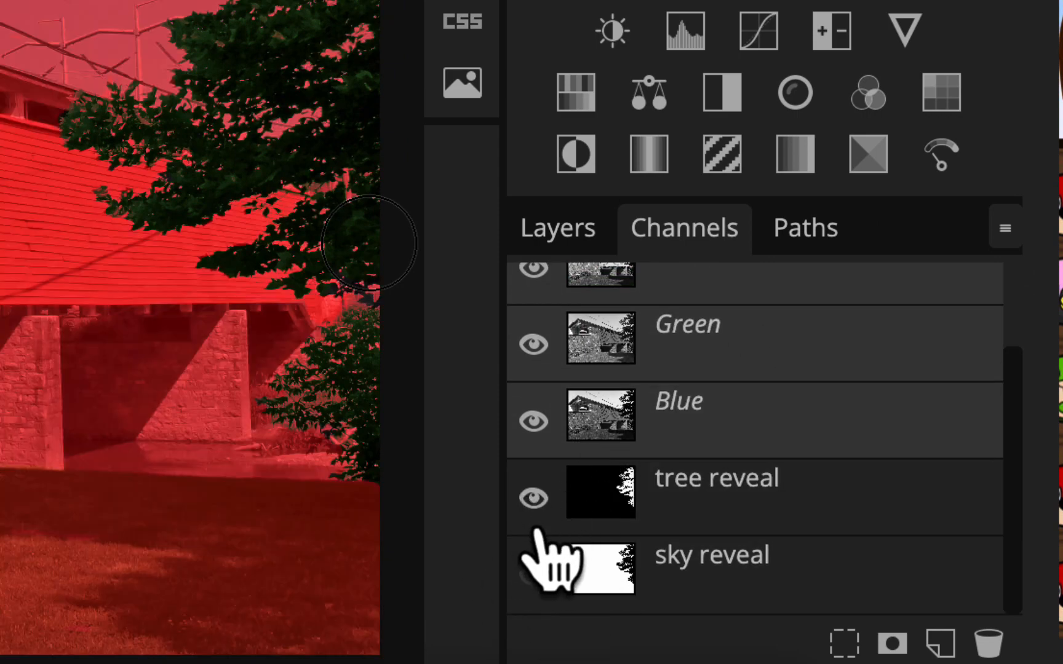
{"action": "left_click", "coordinate": [534, 497]}
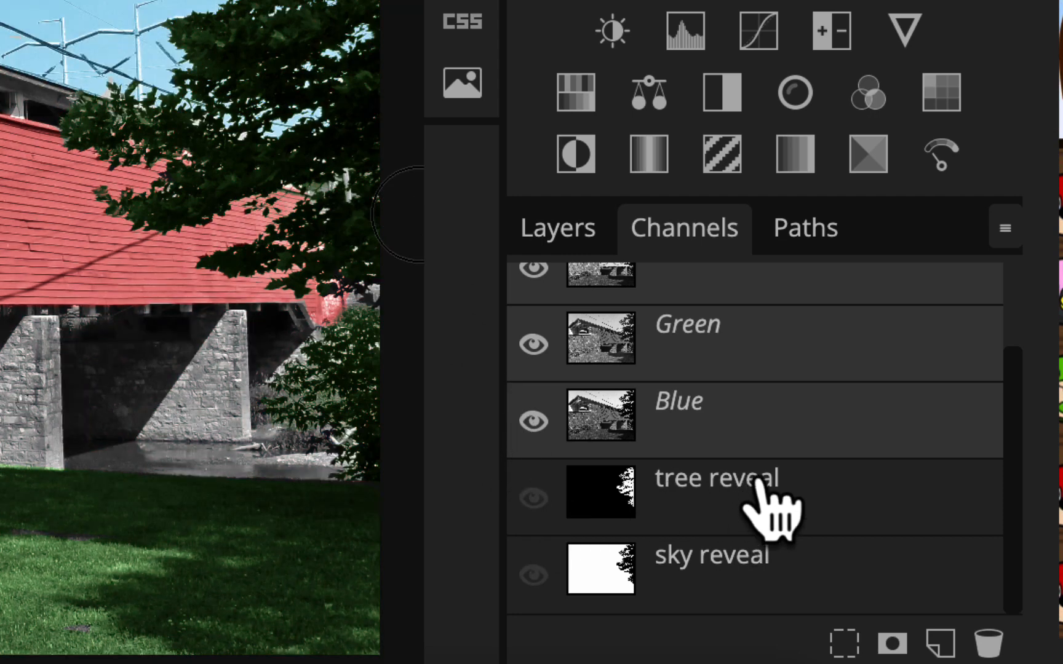
Load the tree reveal channel as a selection.
{"action": "left_click", "coordinate": [780, 501]}
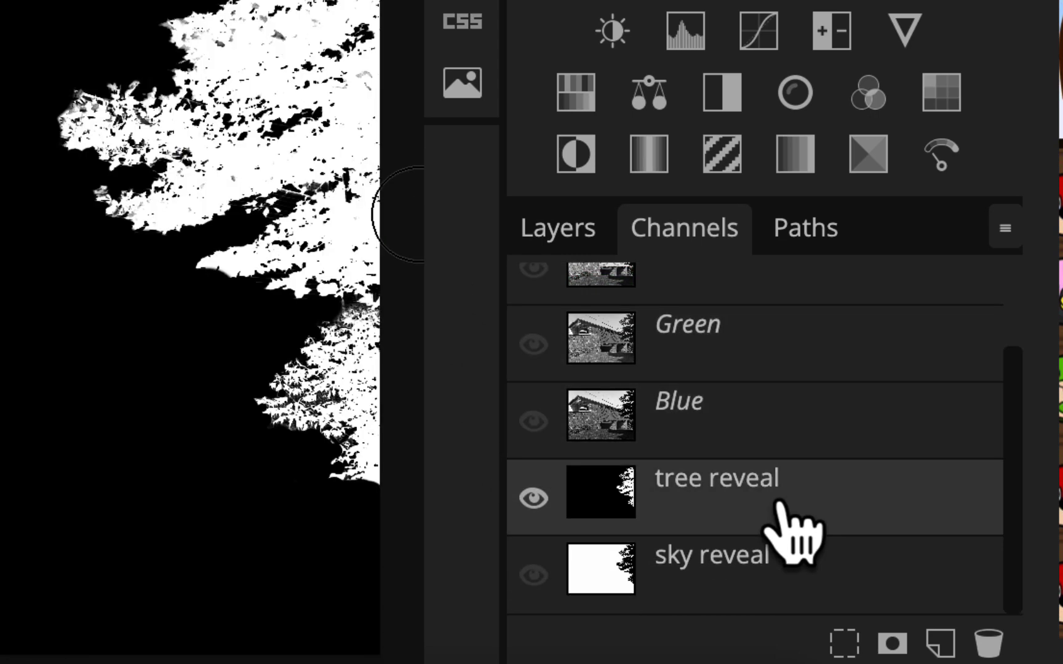
{"action": "left_click", "coordinate": [844, 643]}
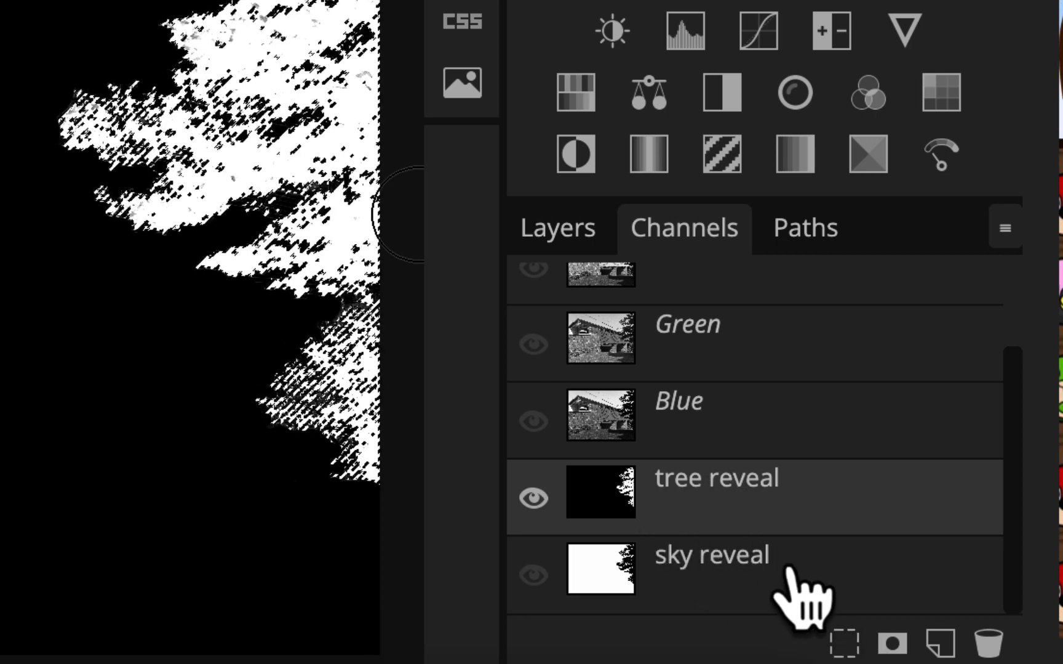
{"action": "left_click", "coordinate": [550, 498]}
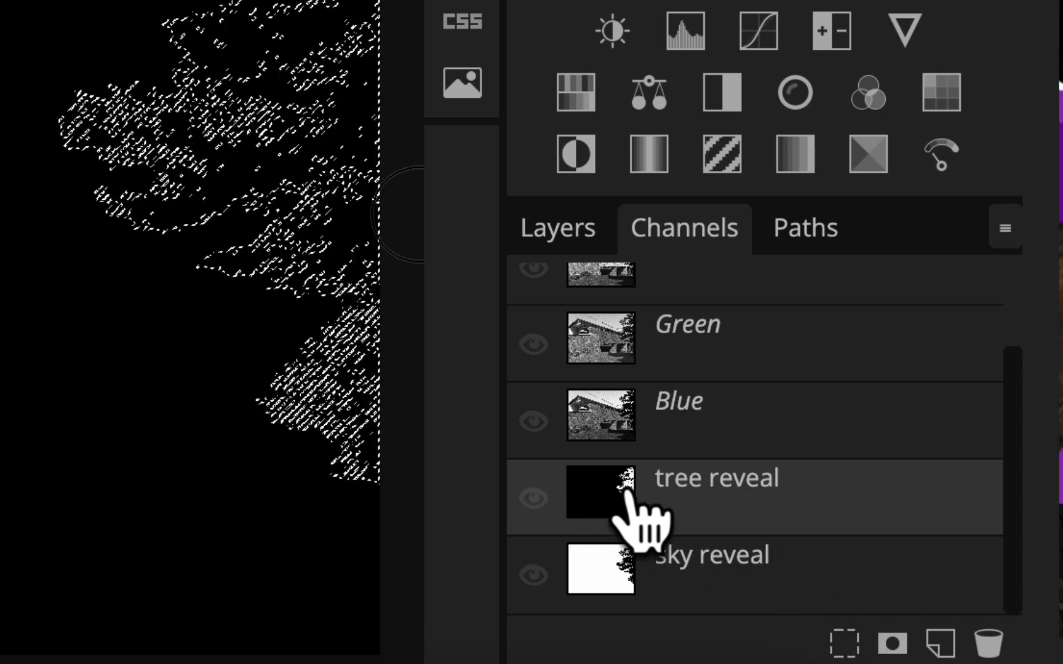
Return to the RGB composite channel and clear the tree selection.
{"action": "scroll", "coordinate": [638, 514], "scroll_direction": "up", "scroll_amount": 2}
{"action": "left_click", "coordinate": [759, 323]}
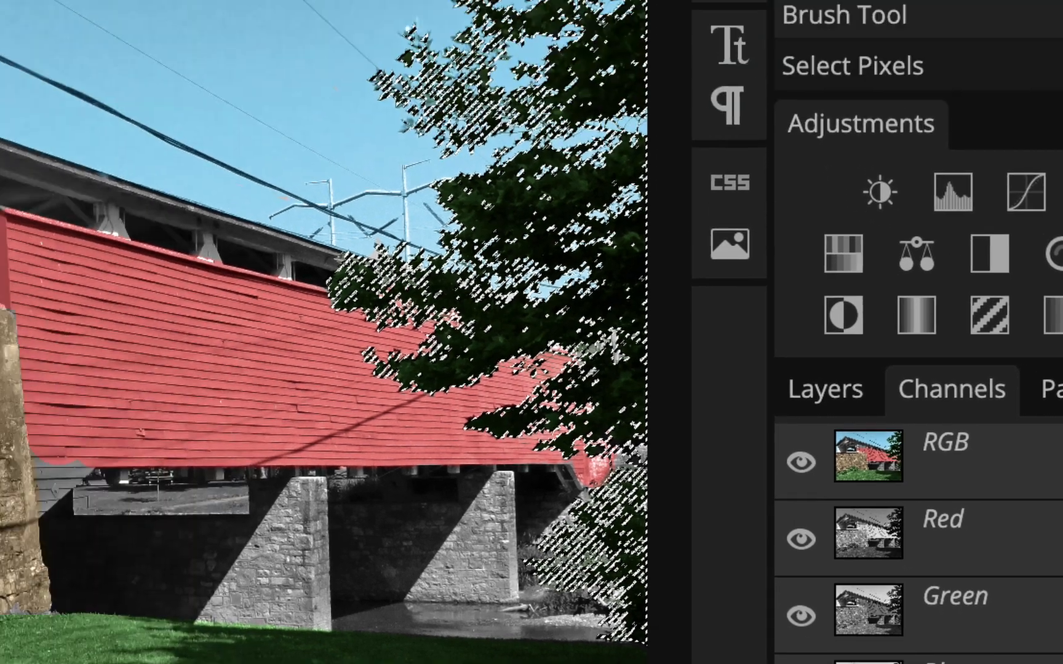
{"action": "left_click", "coordinate": [273, 38]}
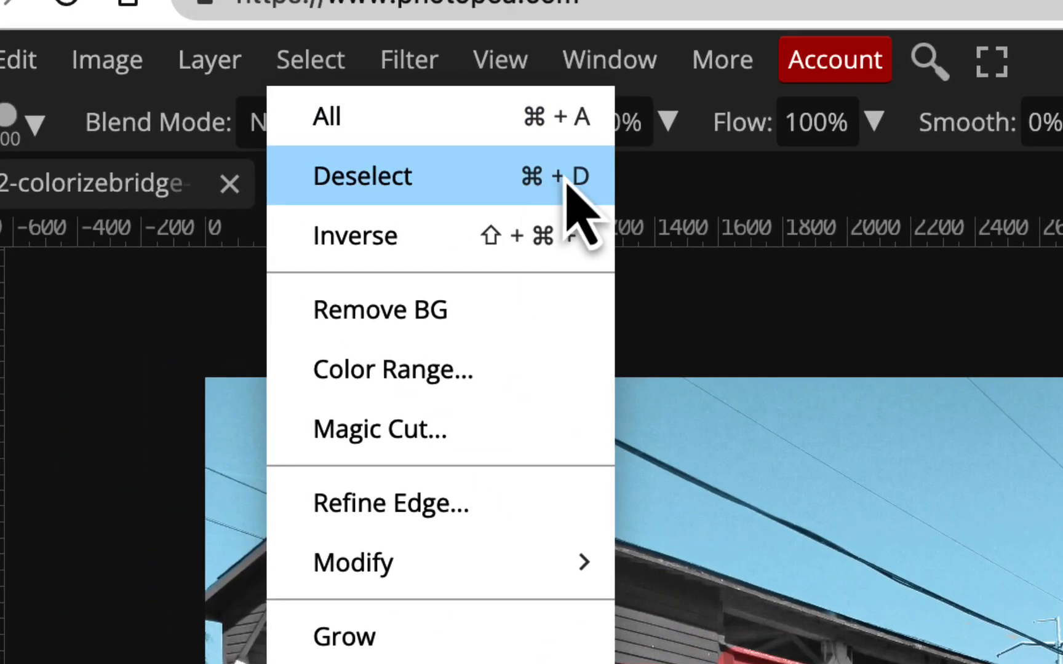
{"action": "left_click", "coordinate": [566, 179]}
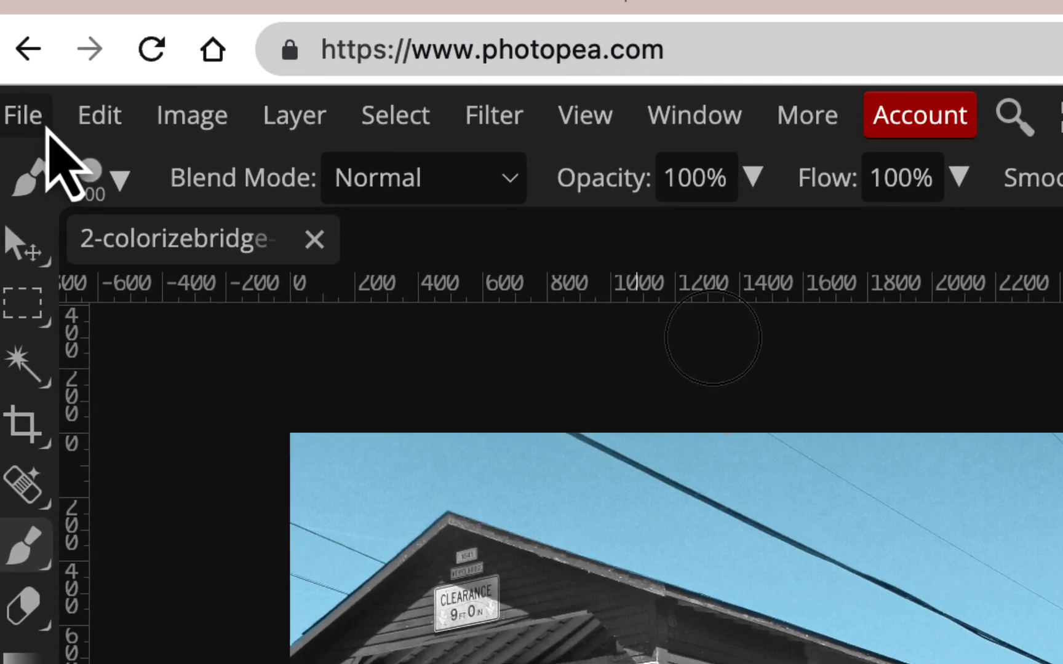
{"action": "left_click", "coordinate": [34, 121]}
{"action": "mouse_move", "coordinate": [161, 457]}
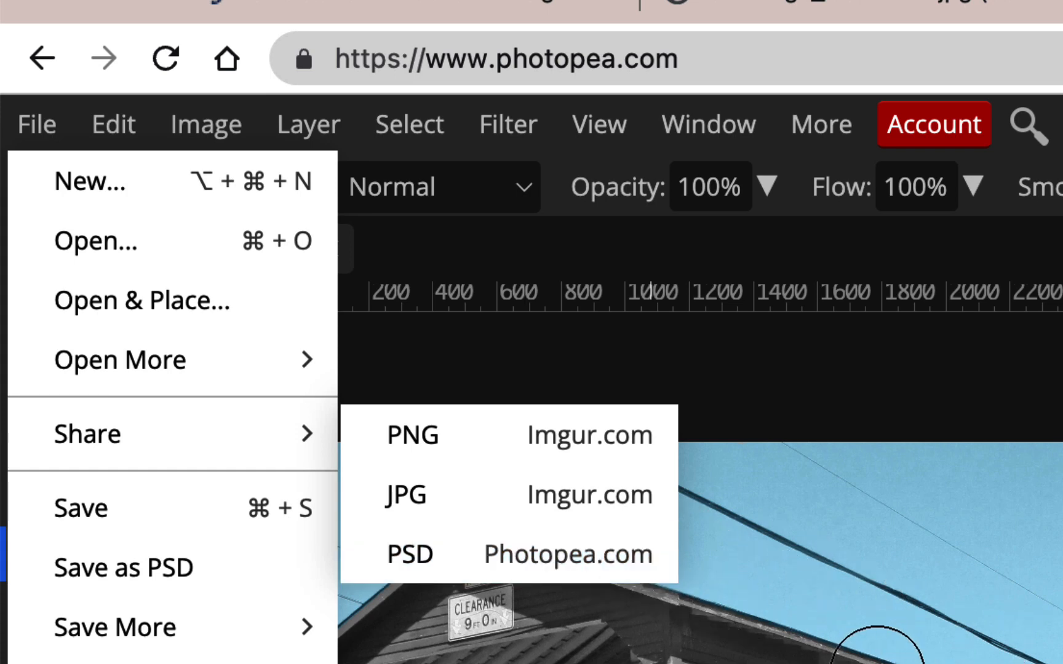
{"action": "left_click", "coordinate": [741, 128]}
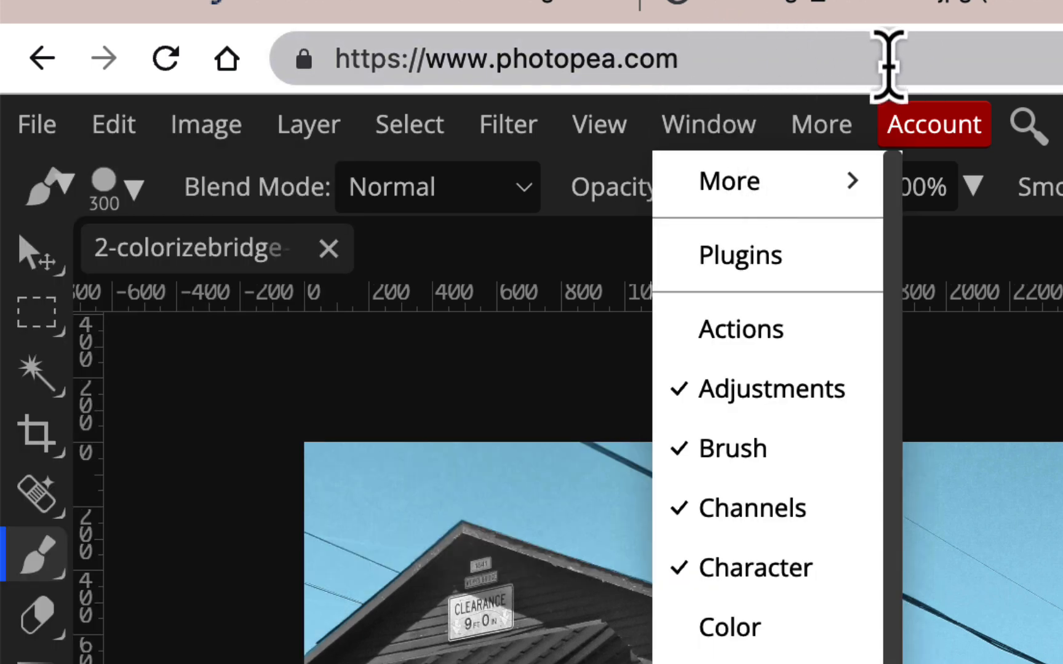
{"action": "mouse_move", "coordinate": [405, 125]}
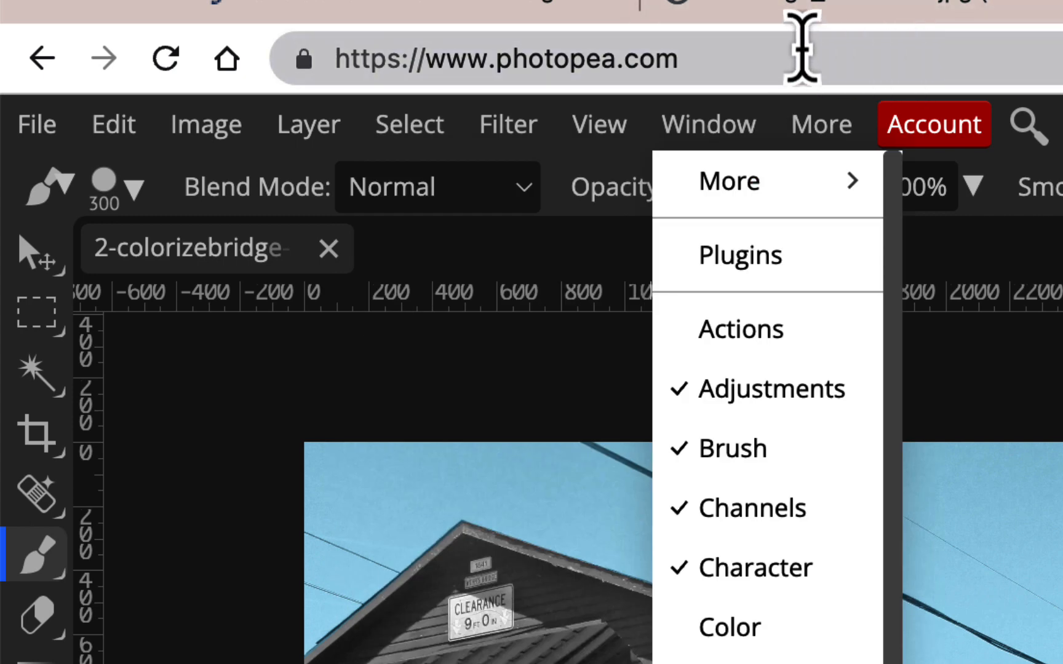
{"action": "mouse_move", "coordinate": [206, 125]}
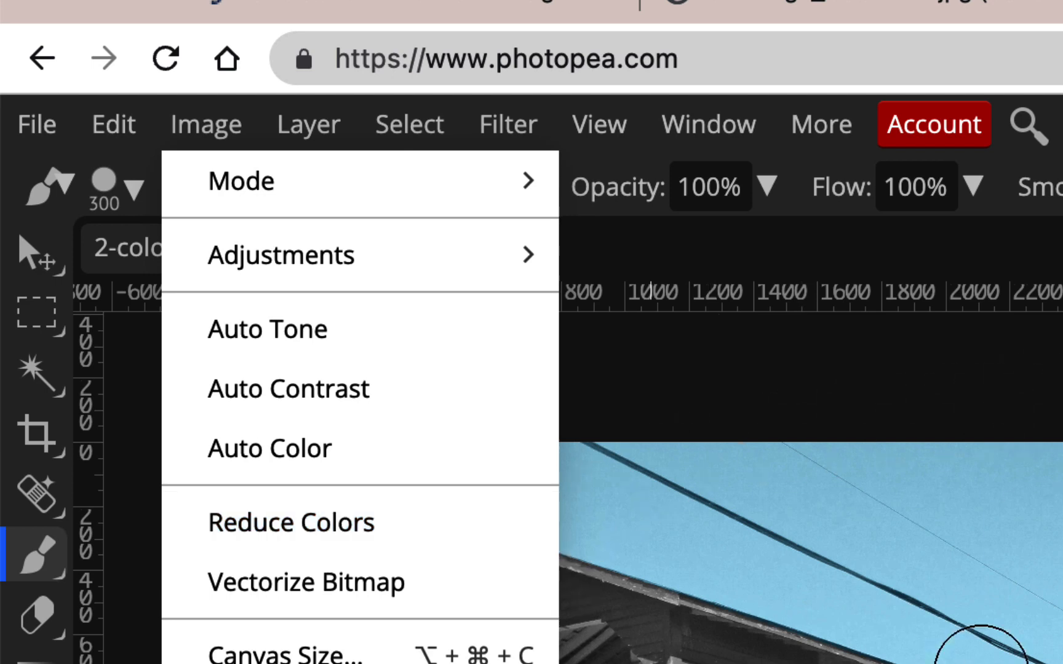
{"action": "mouse_move", "coordinate": [688, 115]}
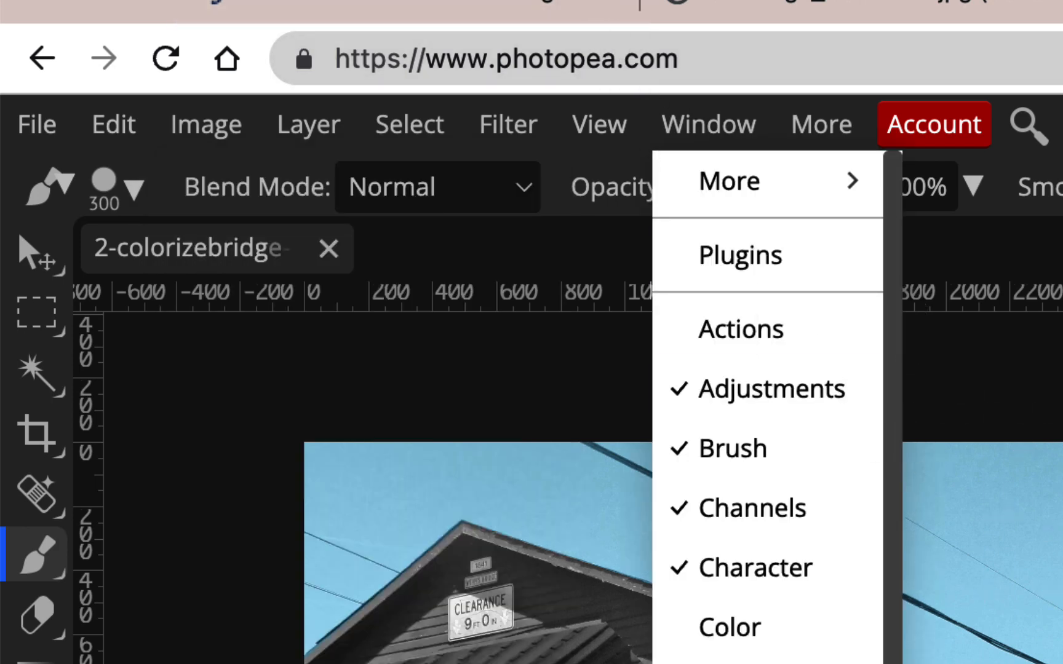
{"action": "mouse_move", "coordinate": [822, 124]}
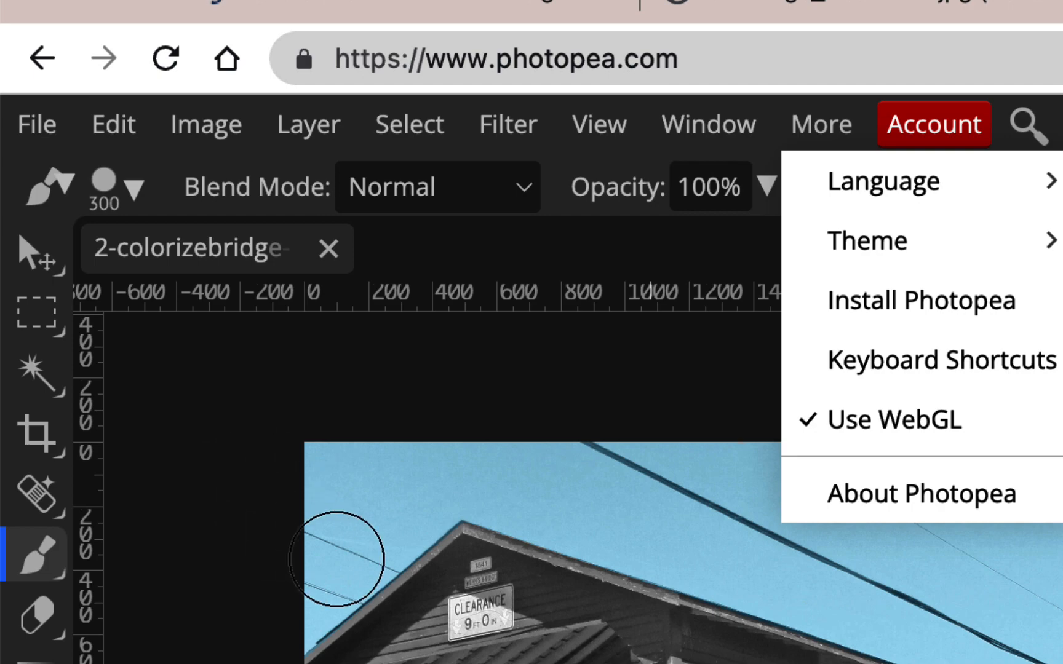
{"action": "scroll", "coordinate": [409, 646], "scroll_direction": "down", "scroll_amount": 5}
{"action": "scroll", "coordinate": [409, 646], "scroll_direction": "right", "scroll_amount": 5}
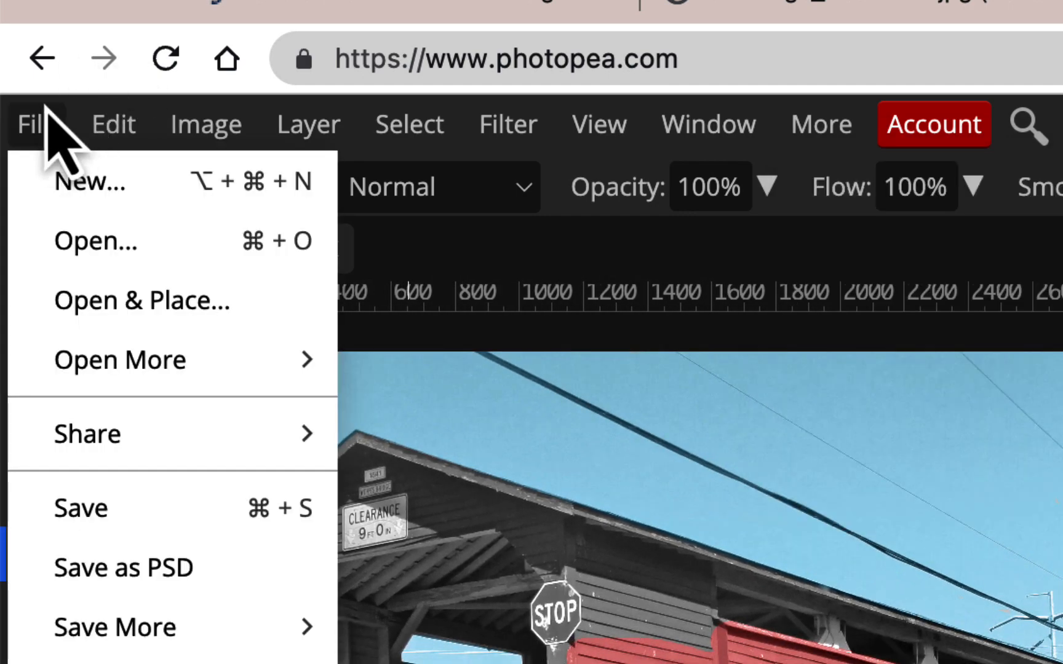
Start a JPG export of the image and set its width to 400 px.
{"action": "left_click", "coordinate": [36, 129]}
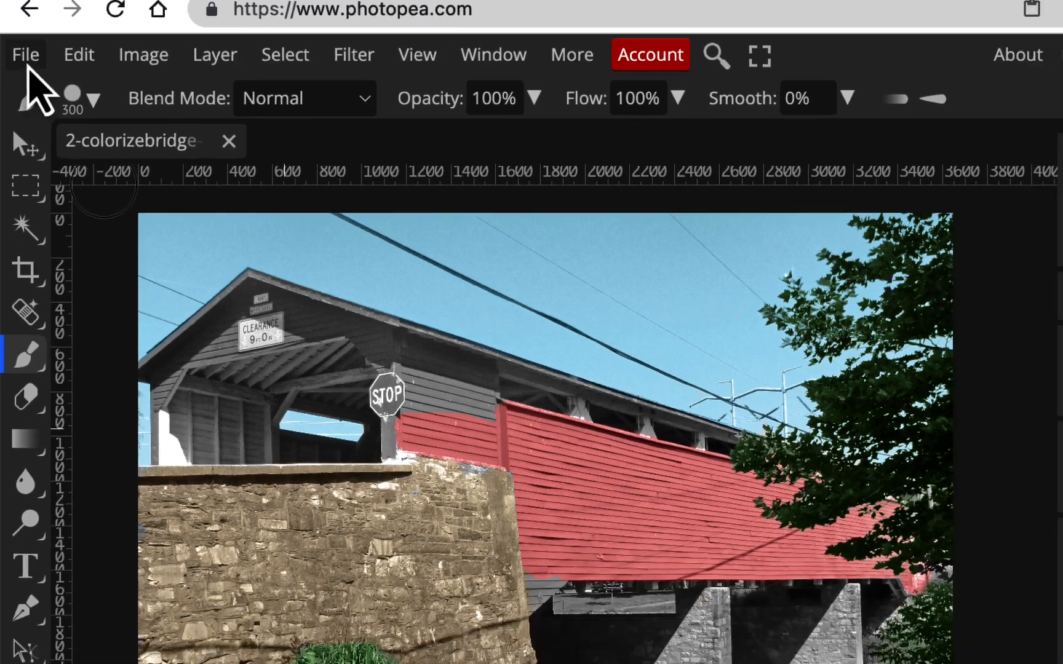
{"action": "left_click", "coordinate": [36, 116]}
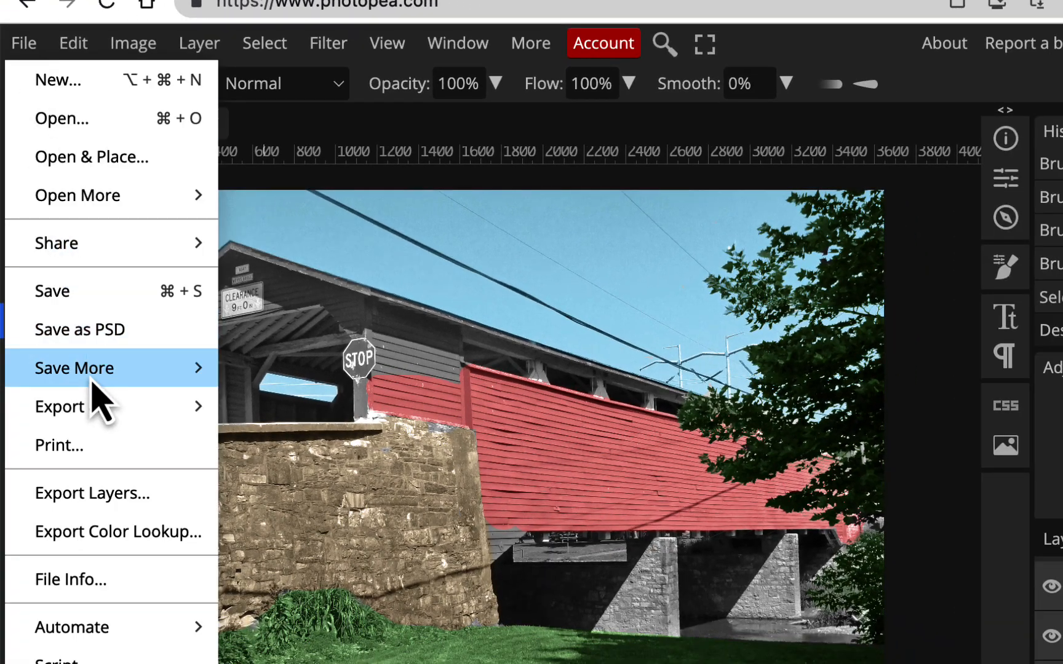
{"action": "mouse_move", "coordinate": [200, 414]}
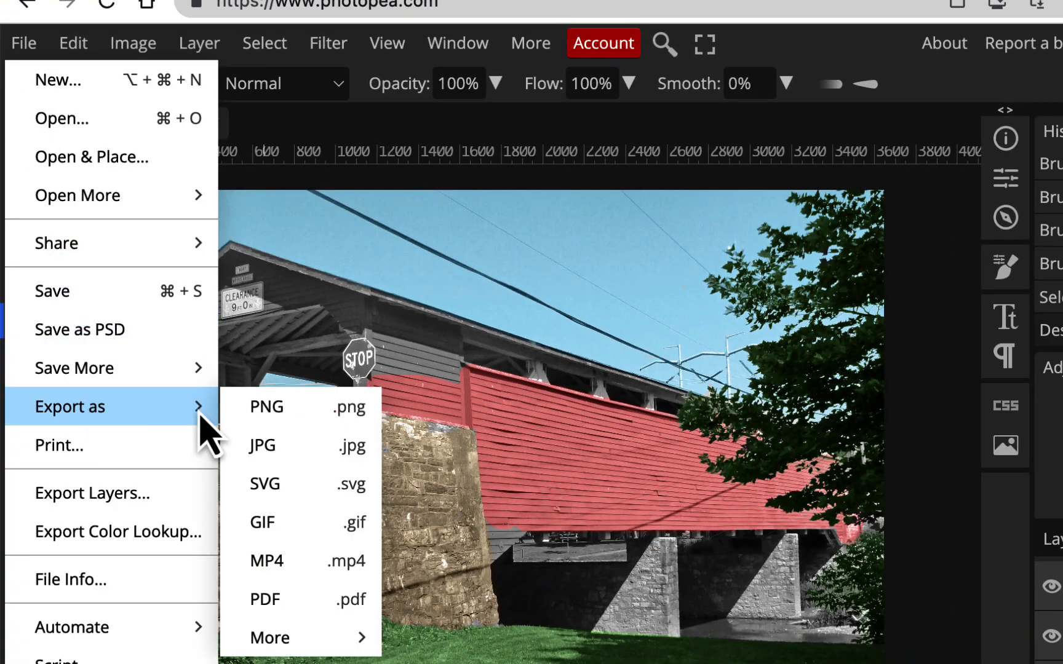
{"action": "left_click", "coordinate": [282, 452]}
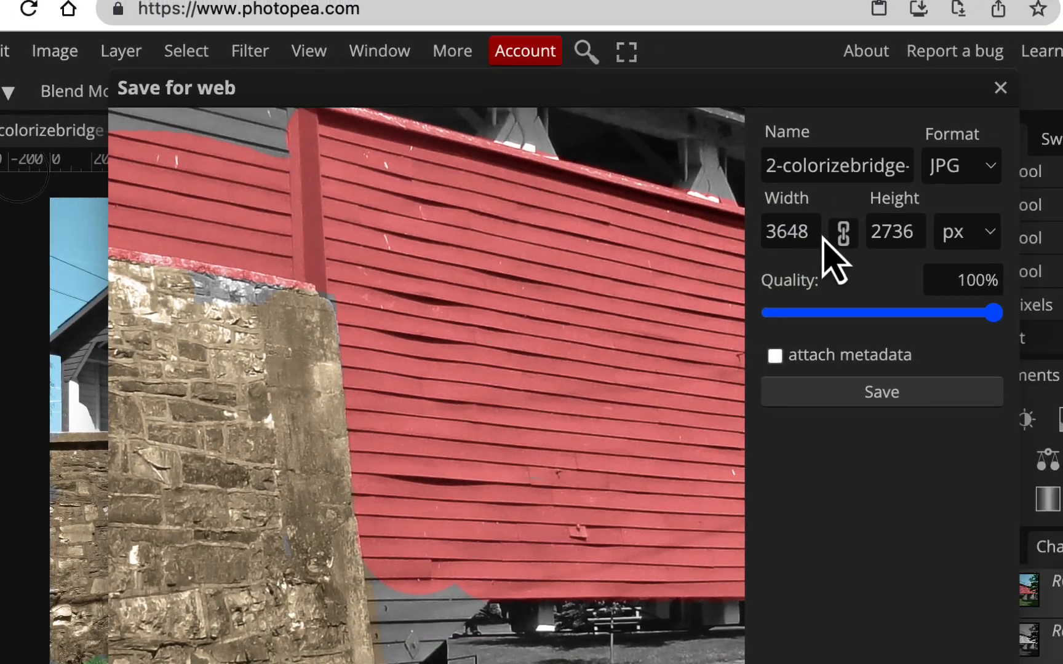
{"action": "left_click", "coordinate": [889, 232]}
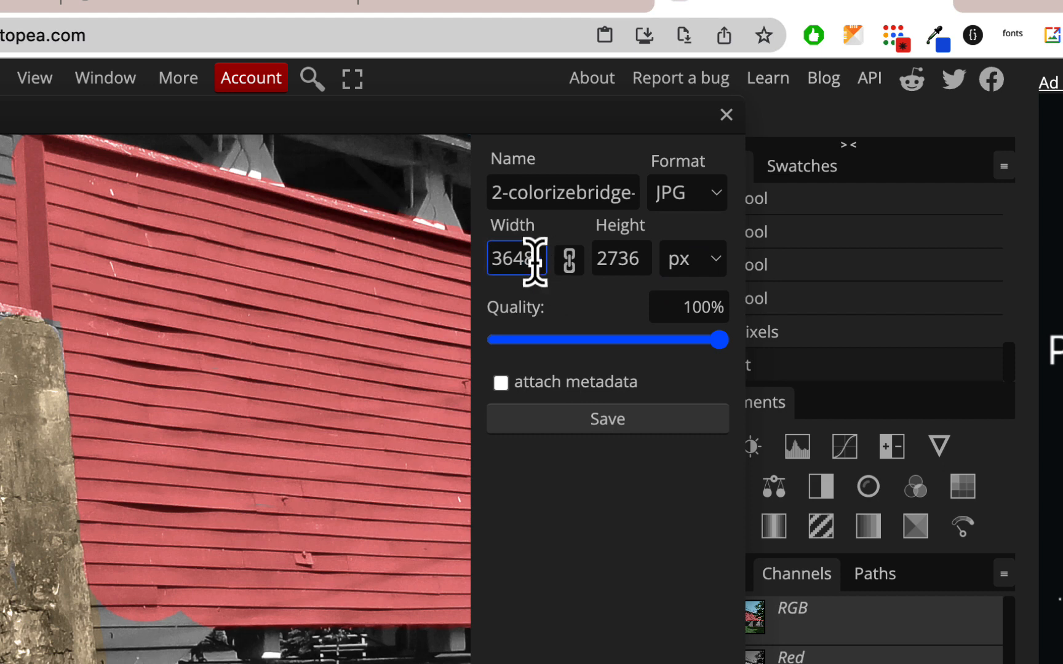
{"action": "double_click", "coordinate": [533, 262]}
{"action": "type", "text": "400"}
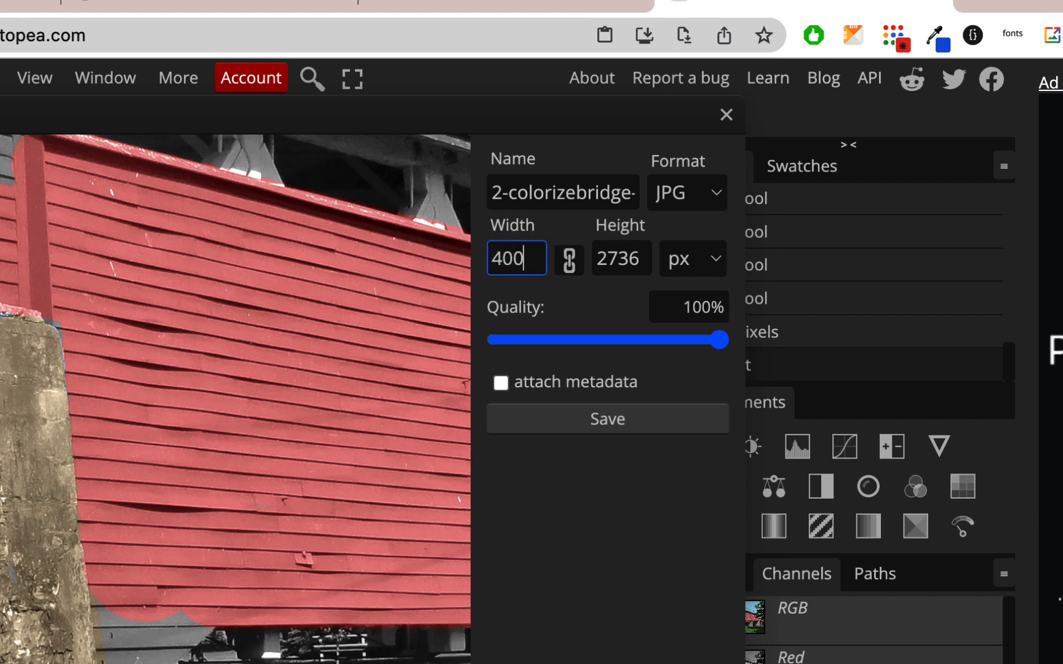
Save the bridge image as a JPG at 100% quality without attached metadata.
{"action": "left_click", "coordinate": [566, 419]}
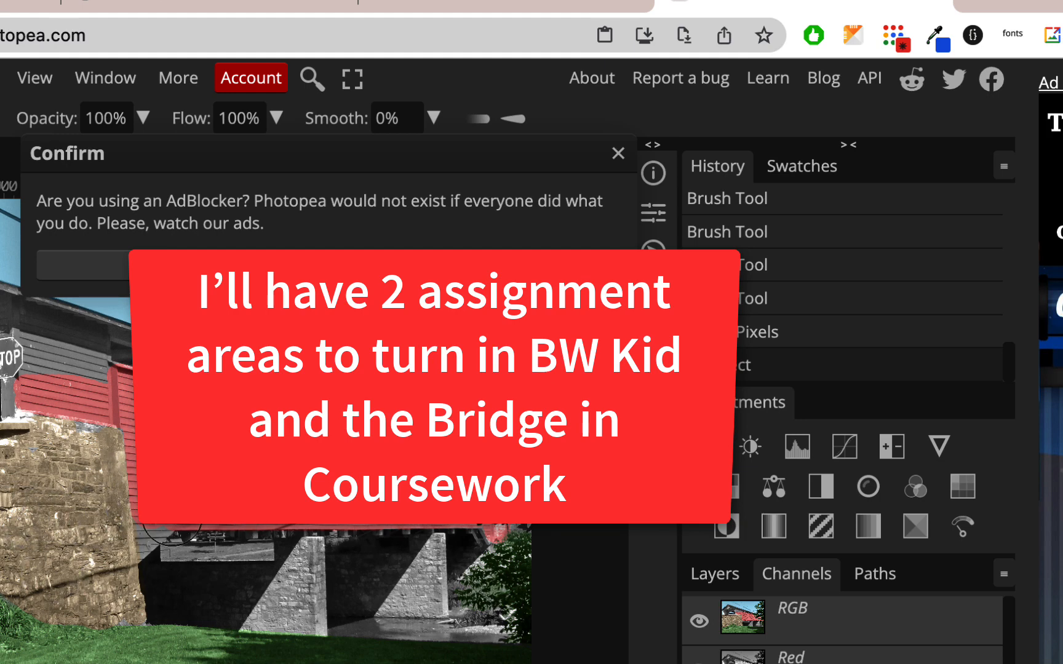
Switch to the course page and review the 2 - Colorize Masks (Photopea - Bridge) instructions, source files and posted comment with the kid photo.
{"action": "left_click", "coordinate": [31, 6]}
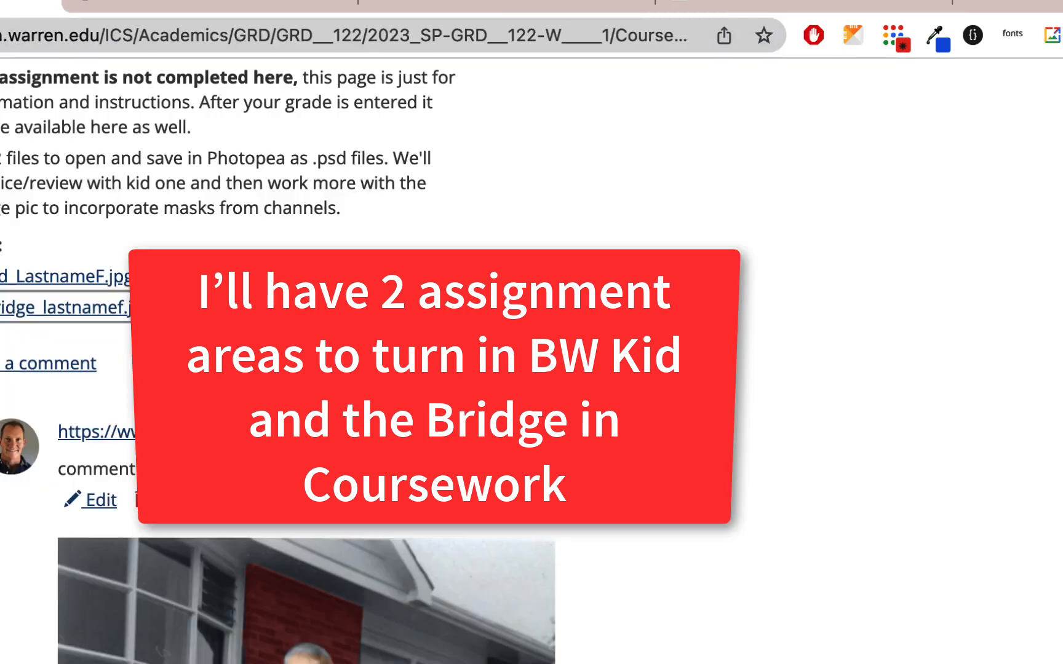
{"action": "scroll", "coordinate": [278, 362], "scroll_direction": "up", "scroll_amount": 2}
{"action": "scroll", "coordinate": [279, 361], "scroll_direction": "down", "scroll_amount": 6}
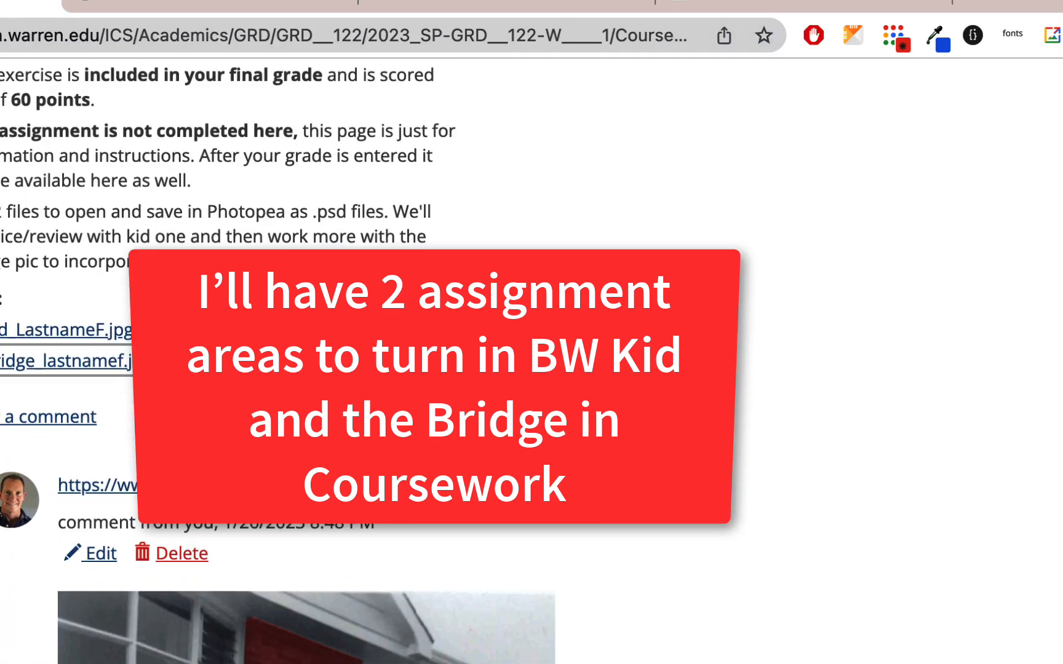
{"action": "scroll", "coordinate": [278, 361], "scroll_direction": "up", "scroll_amount": 5}
{"action": "scroll", "coordinate": [214, 246], "scroll_direction": "up", "scroll_amount": 5}
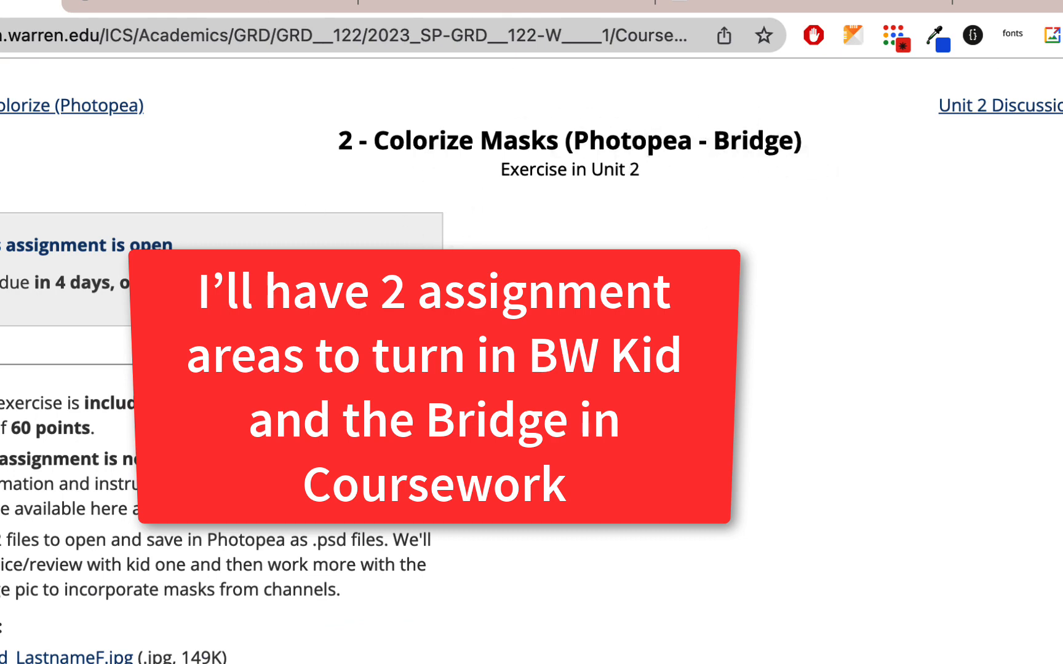
{"action": "scroll", "coordinate": [234, 369], "scroll_direction": "down", "scroll_amount": 5}
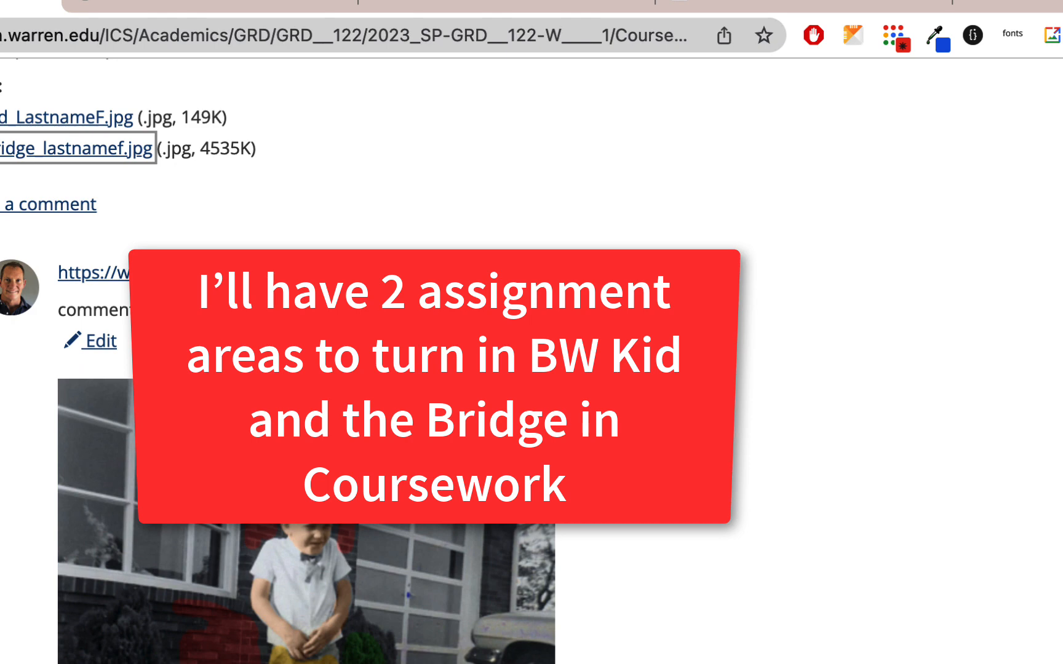
{"action": "scroll", "coordinate": [277, 369], "scroll_direction": "down", "scroll_amount": 3}
{"action": "scroll", "coordinate": [277, 369], "scroll_direction": "up", "scroll_amount": 5}
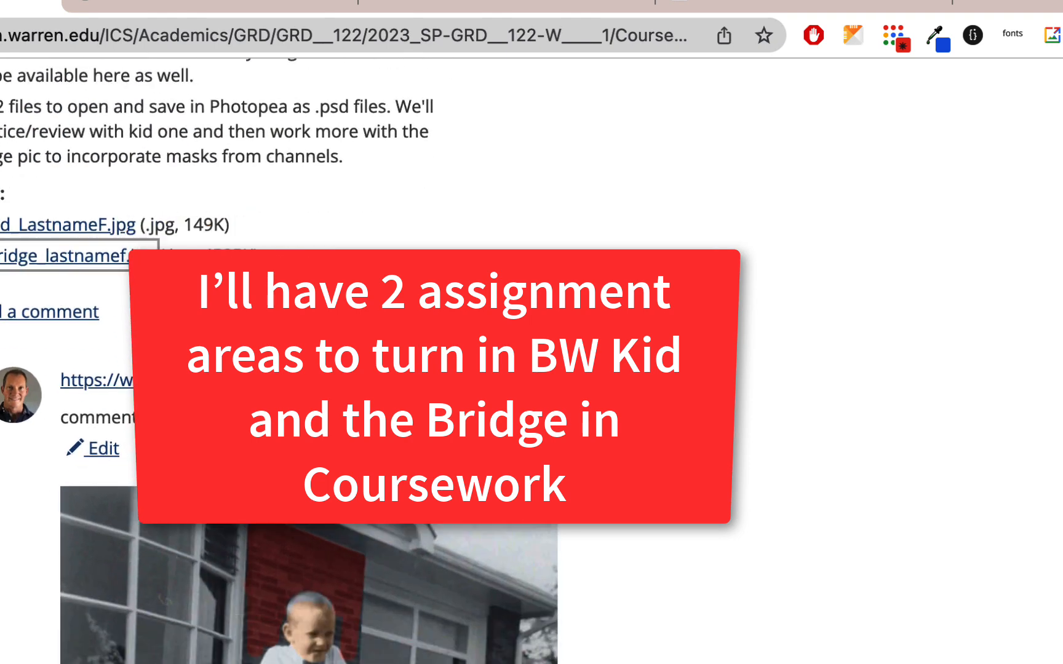
{"action": "scroll", "coordinate": [636, 468], "scroll_direction": "down", "scroll_amount": 2}
{"action": "scroll", "coordinate": [660, 581], "scroll_direction": "up", "scroll_amount": 2}
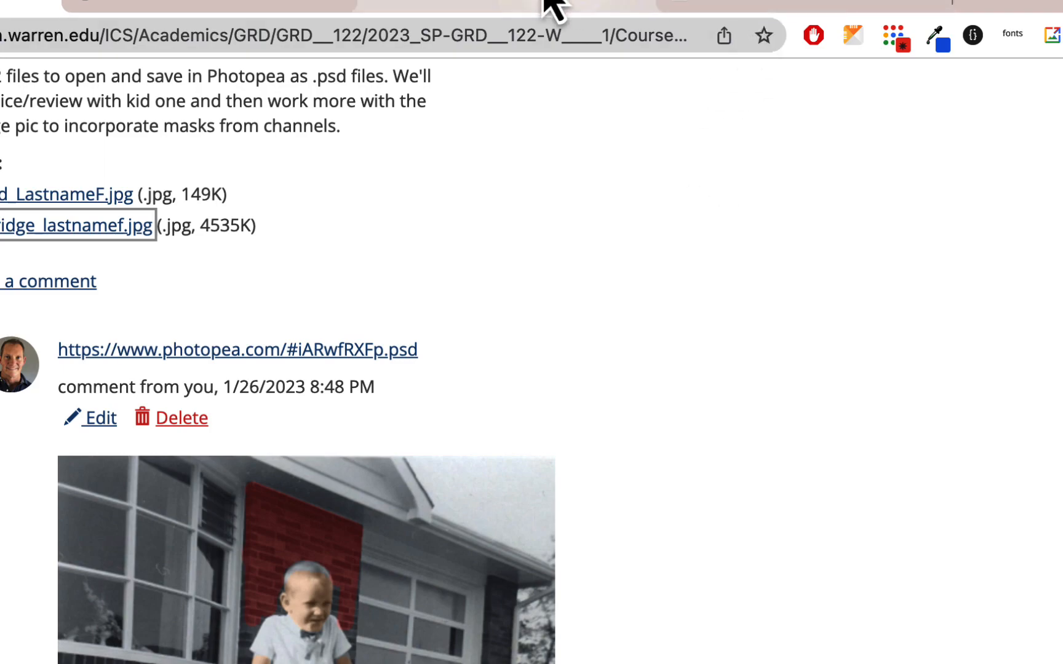
Switch back to the bridge image in Photopea and dismiss the ad blocker notice.
{"action": "left_click", "coordinate": [732, 7]}
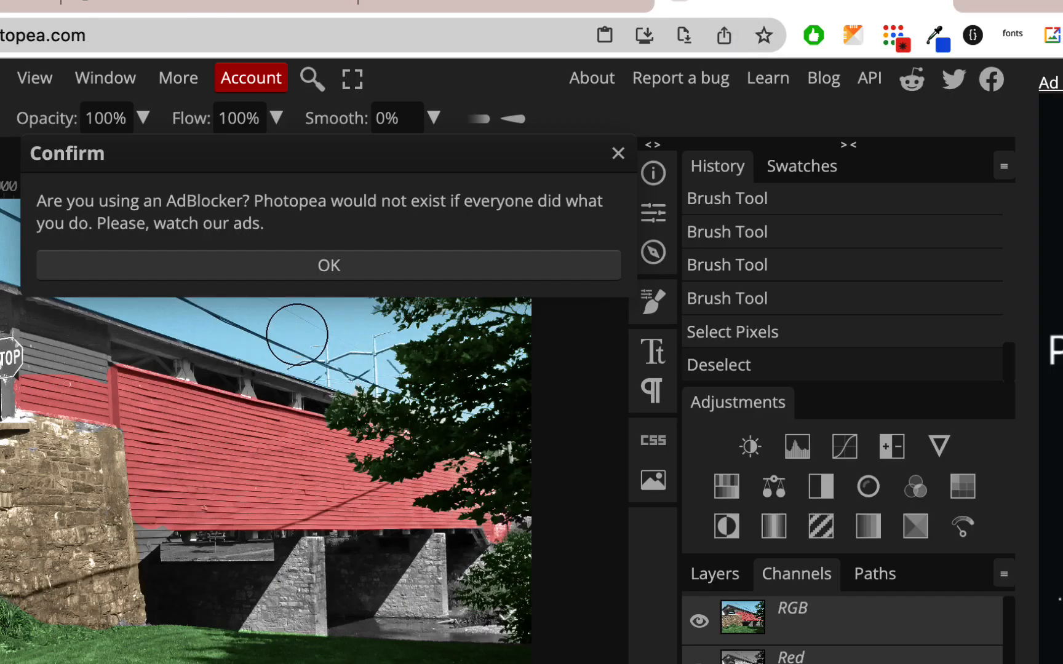
{"action": "left_click", "coordinate": [279, 267]}
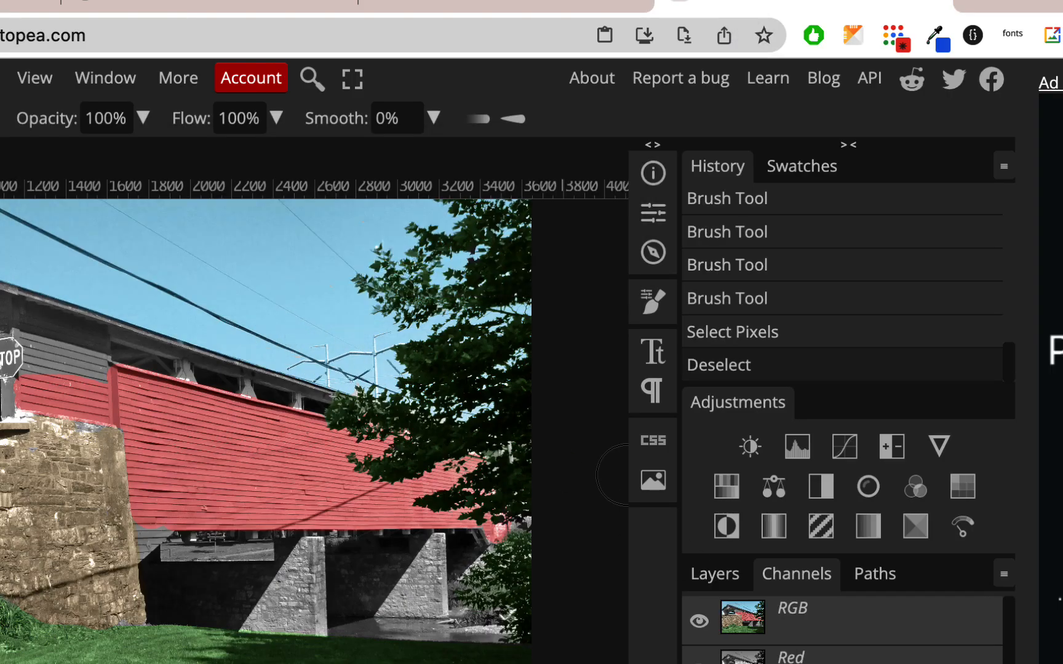
Look through the bridge image's channels down to the saved reveal channels and return to its layer list.
{"action": "scroll", "coordinate": [622, 478], "scroll_direction": "up", "scroll_amount": 1}
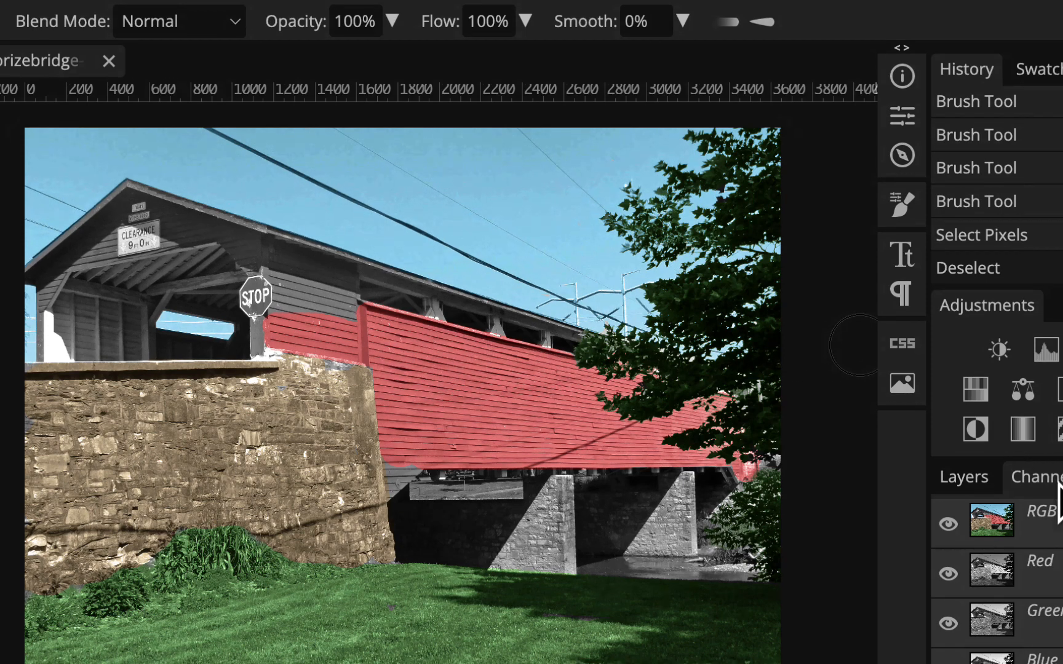
{"action": "scroll", "coordinate": [1040, 554], "scroll_direction": "down", "scroll_amount": 2}
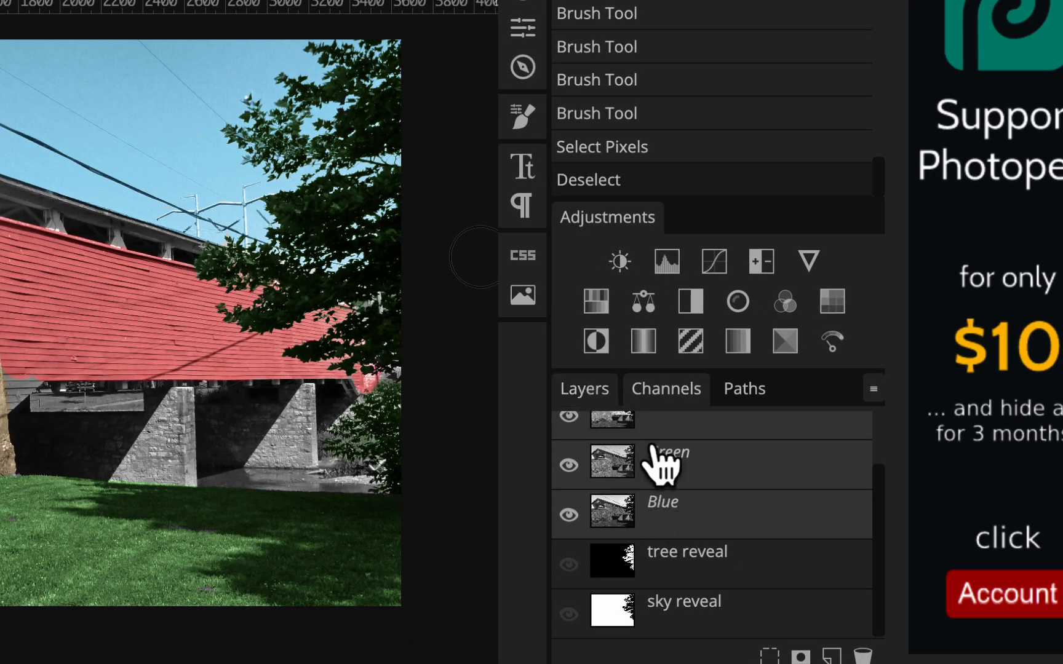
{"action": "left_click", "coordinate": [594, 393]}
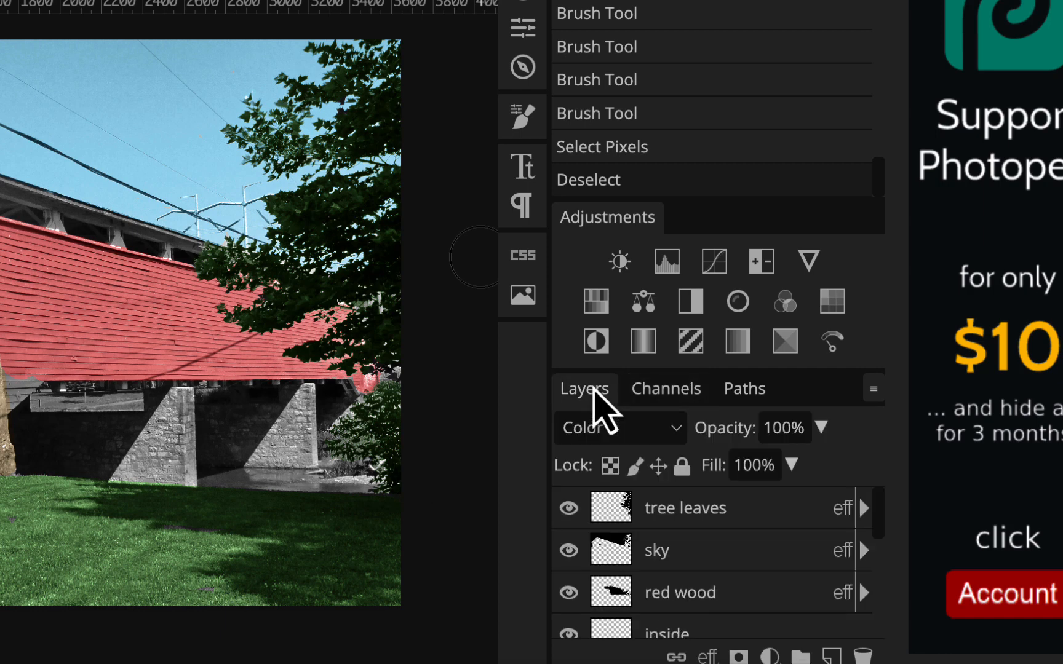